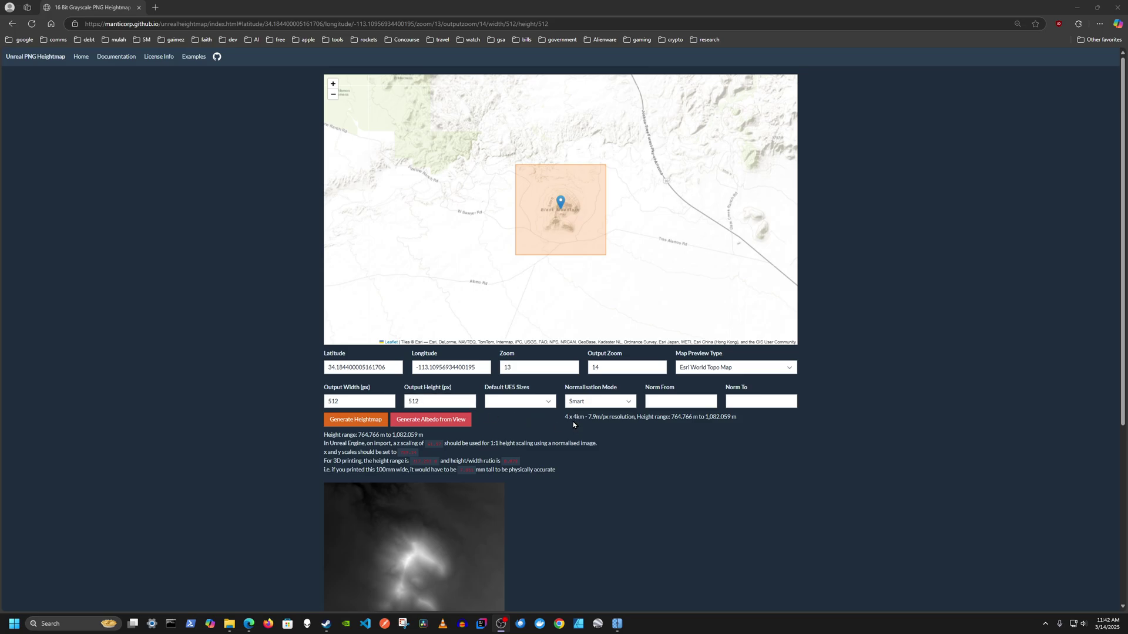
- Examine the selected area's dimensions, pixel resolution and height range on the heightmap page
drag(565, 417, 585, 417)
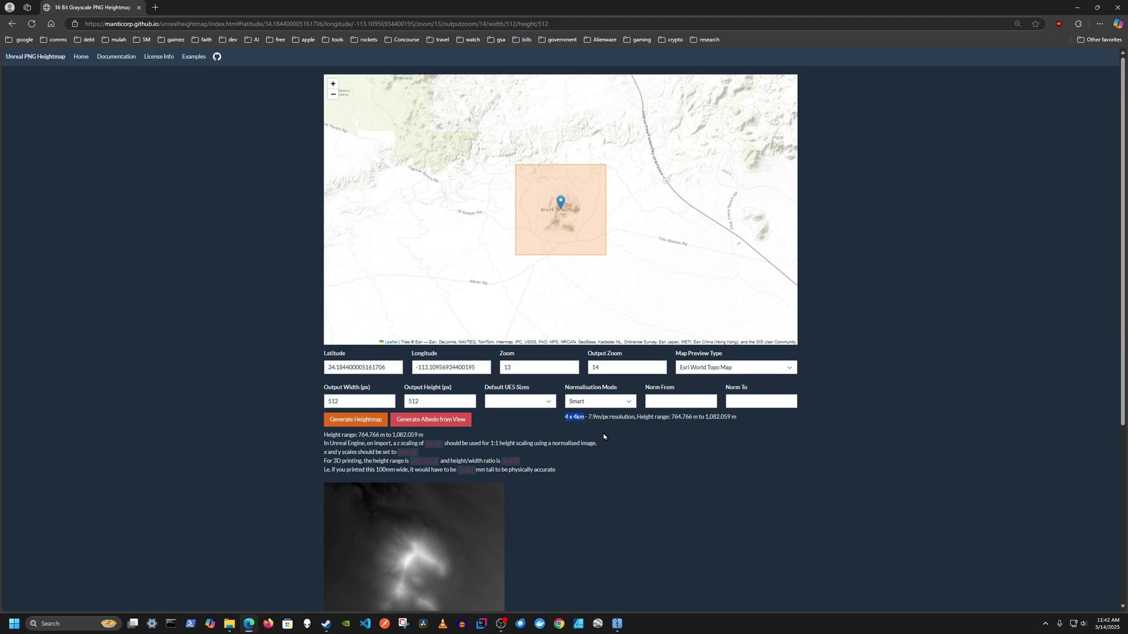
click(597, 441)
drag(588, 417, 730, 417)
click(758, 427)
- Switch to File Explorer and create a text document named measurements.txt in the Downloads folder
mouse_move(229, 623)
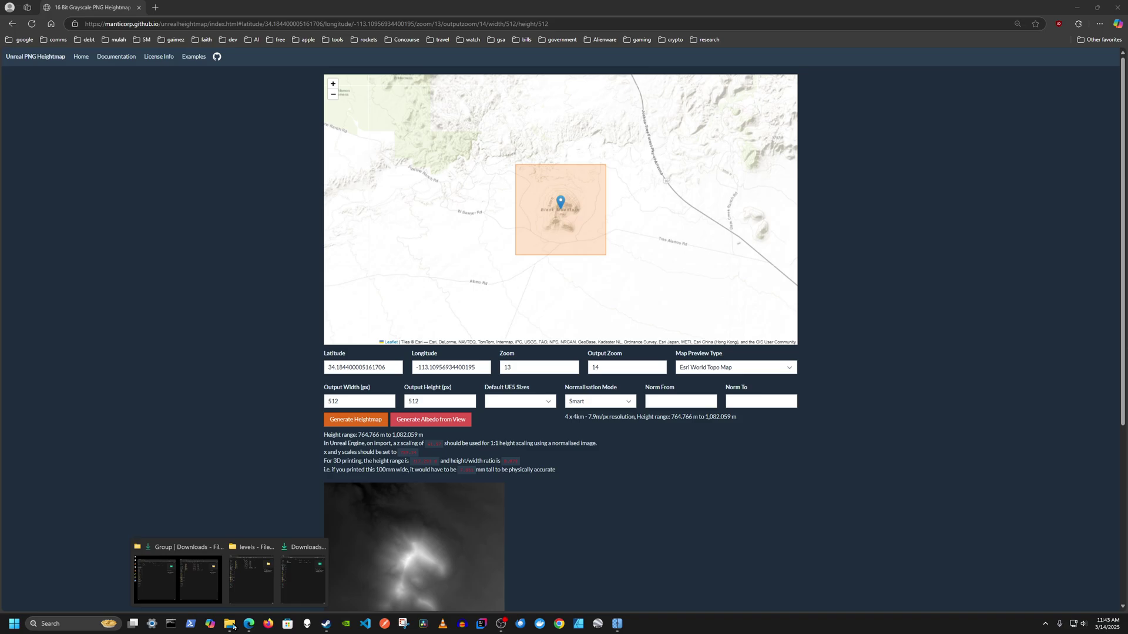
click(182, 582)
right_click(286, 228)
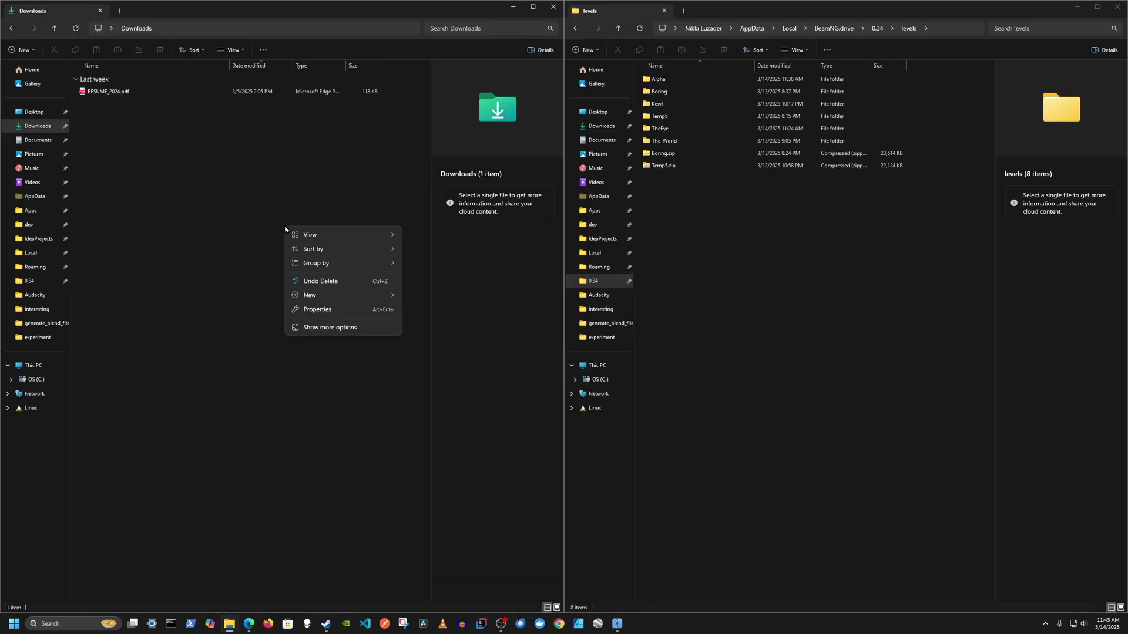
mouse_move(356, 296)
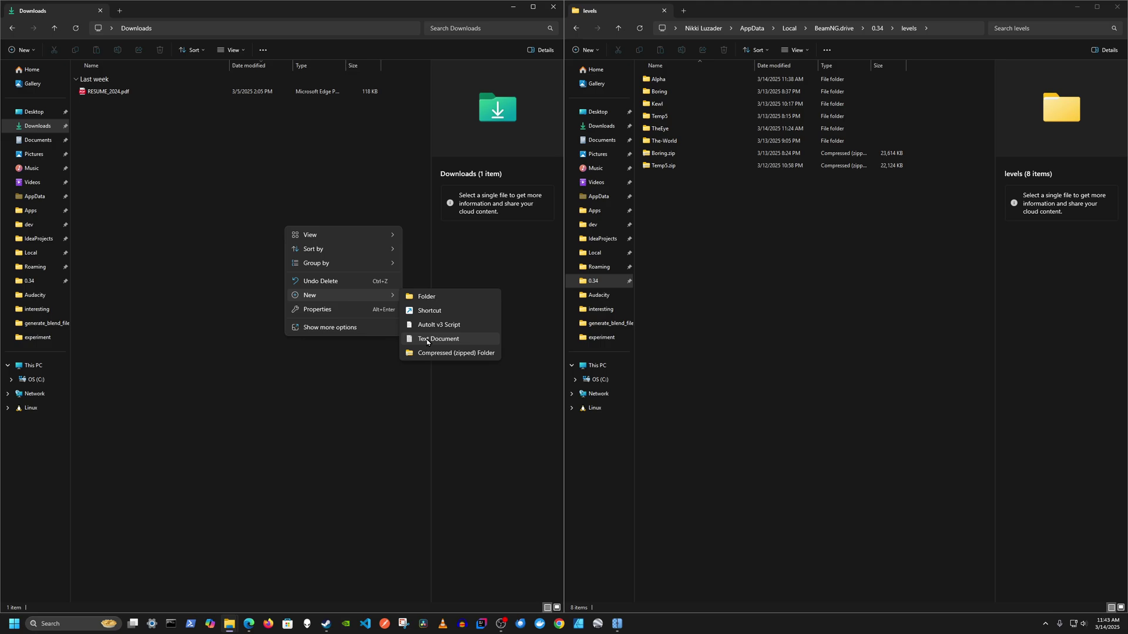
click(428, 340)
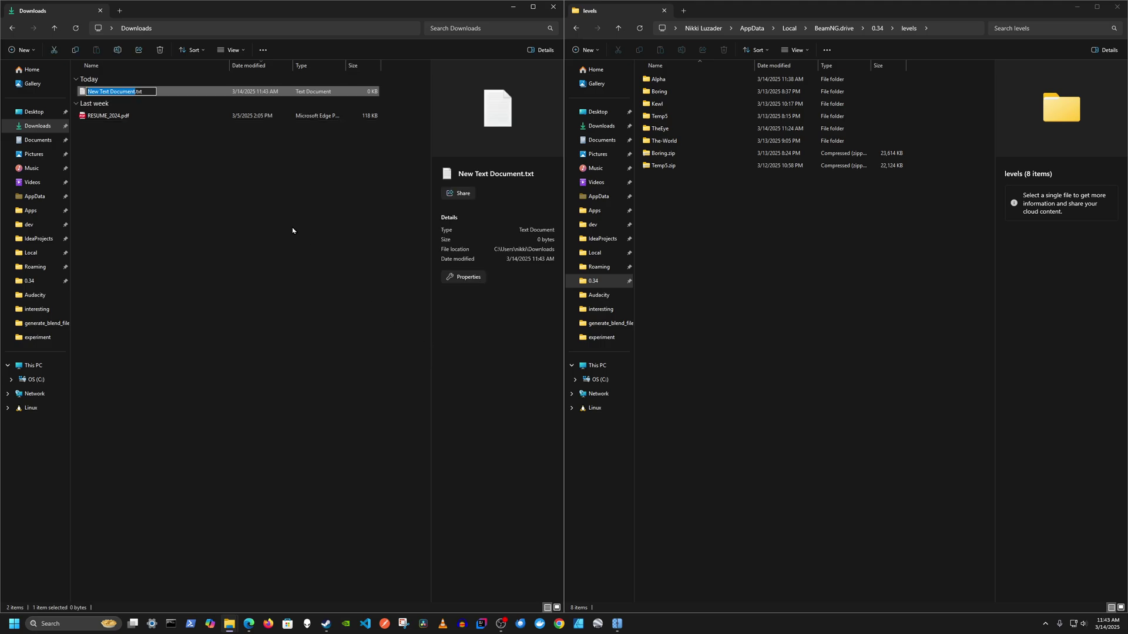
text(measurements)
key(Return)
- Open measurements.txt in Notepad and record the terrain height as "height - 317.293"
double_click(117, 92)
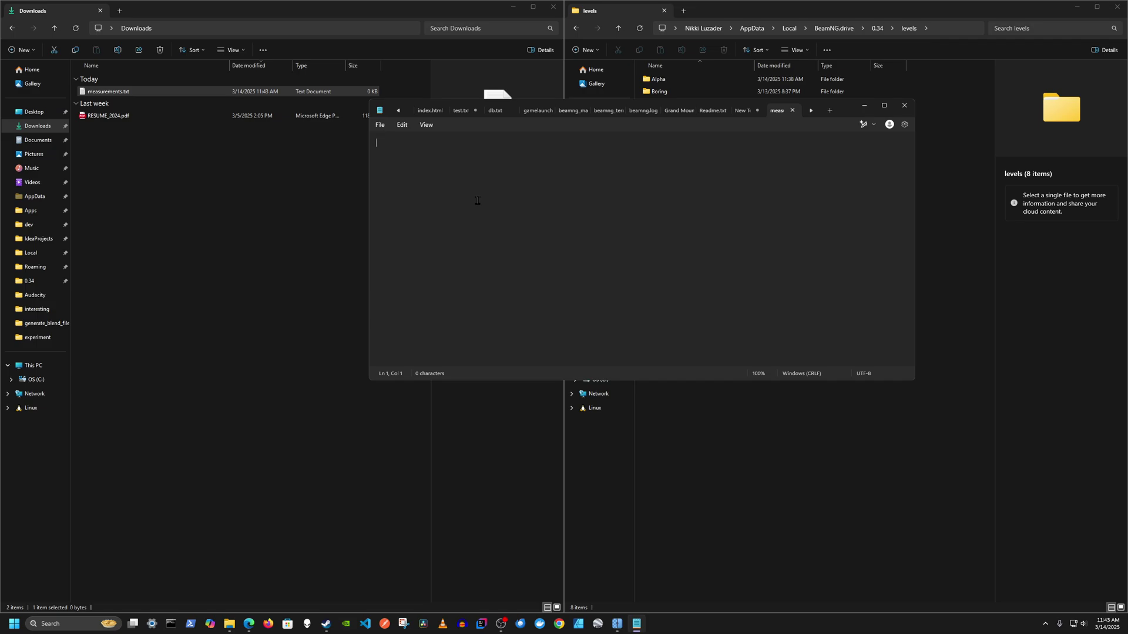
text(height - 317.293)
key(Return)
- Add the line "scale - 7.9" using the resolution on the heightmap page, save measurements.txt and minimize Notepad
text(scale)
key(alt+Tab)
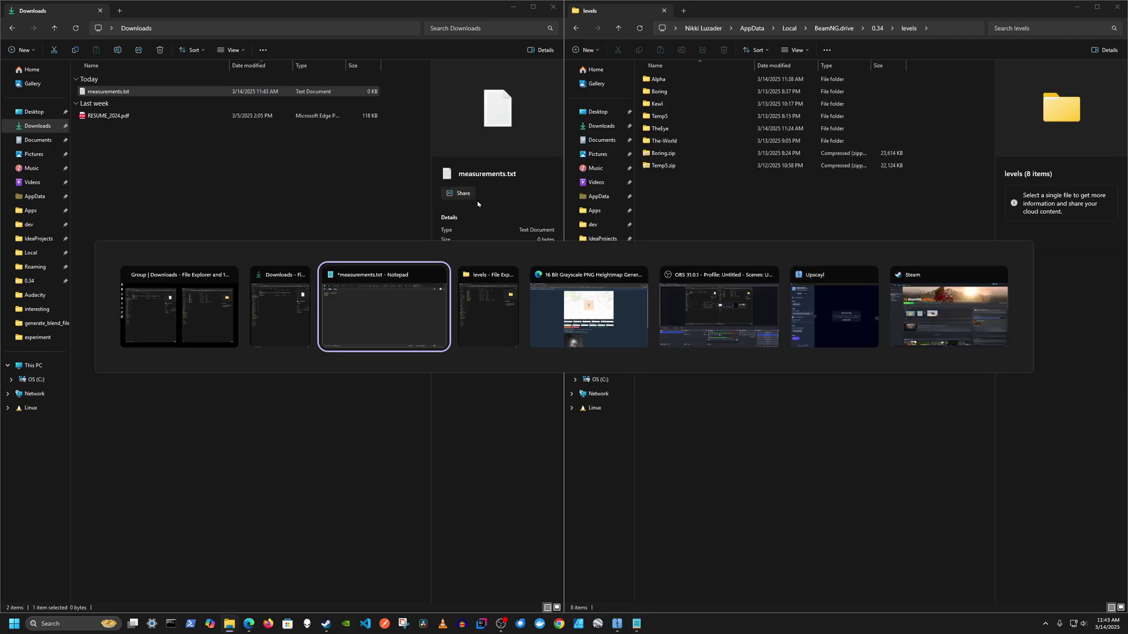
click(550, 271)
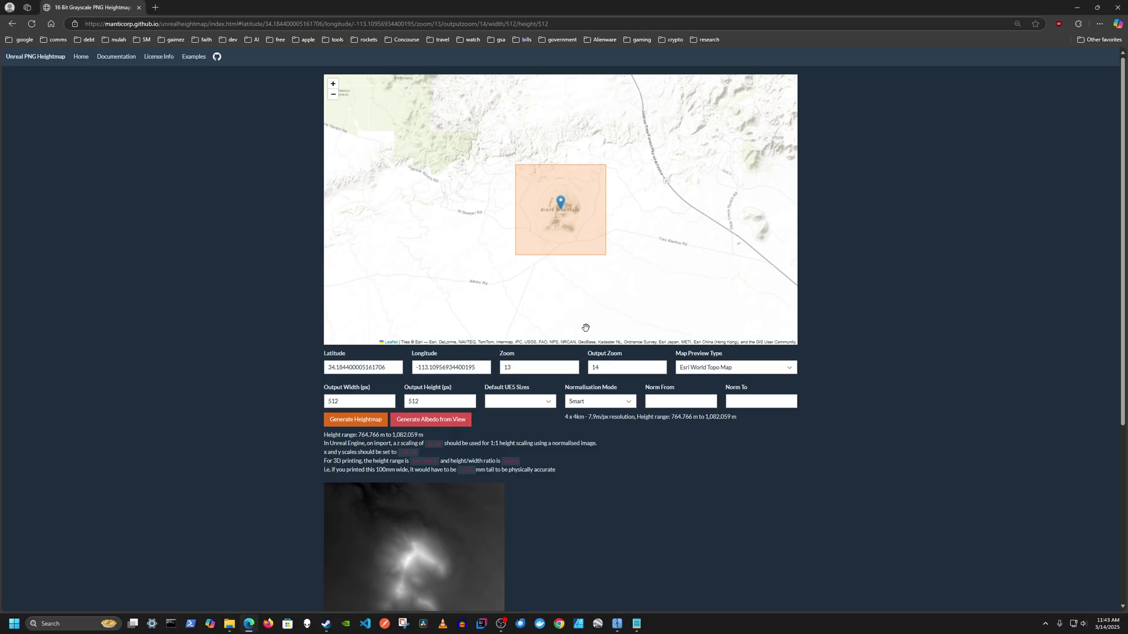
key(alt+Tab)
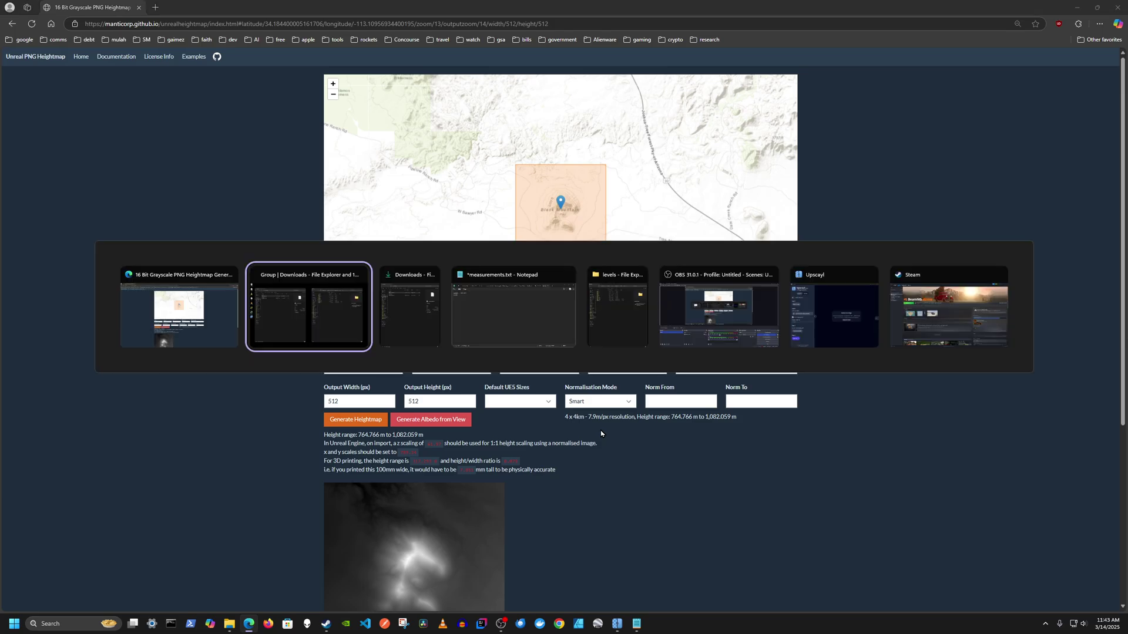
click(503, 306)
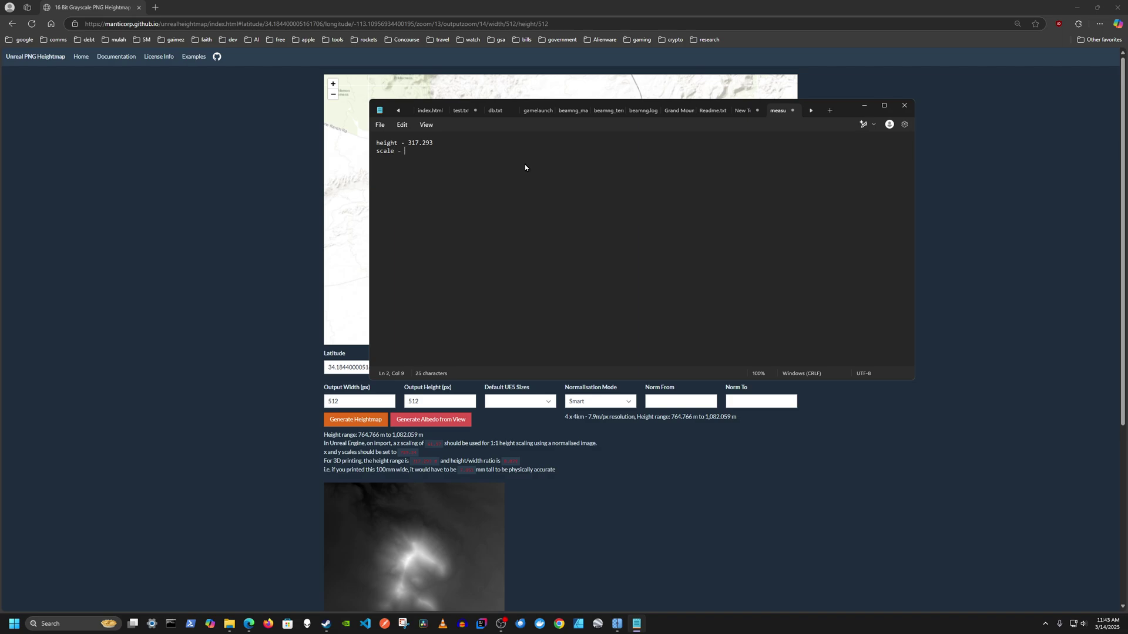
text(7.9)
key(ctrl+s)
click(864, 106)
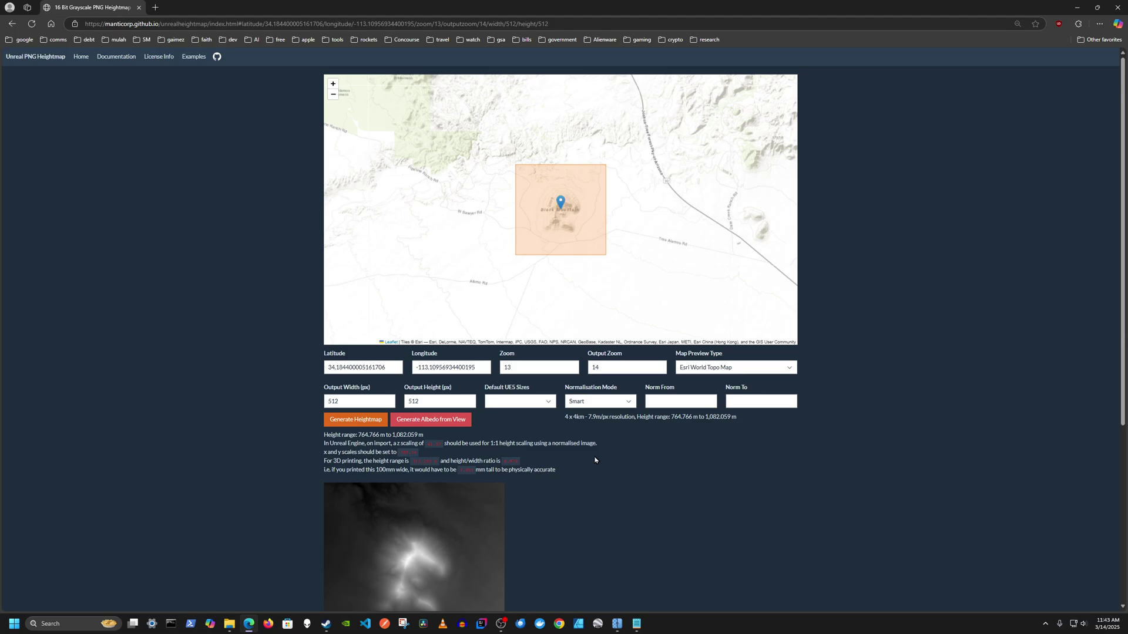
- Generate the 512 x 512 heightmap, and generate the matching albedo with the map preview type set to Esri World Imagery
click(355, 419)
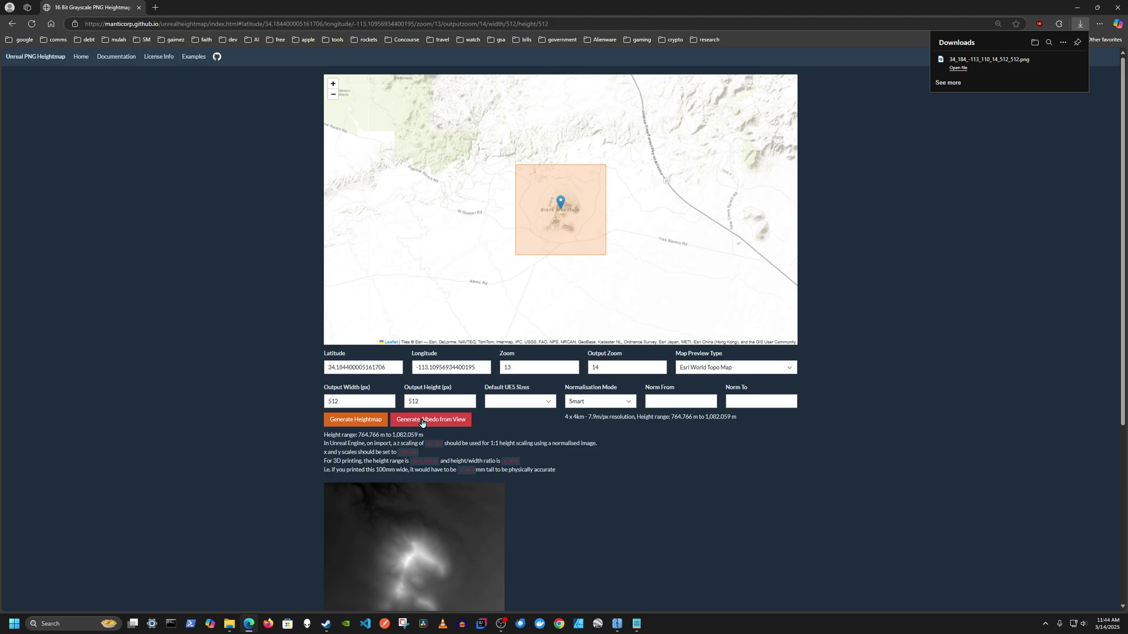
click(724, 369)
click(724, 393)
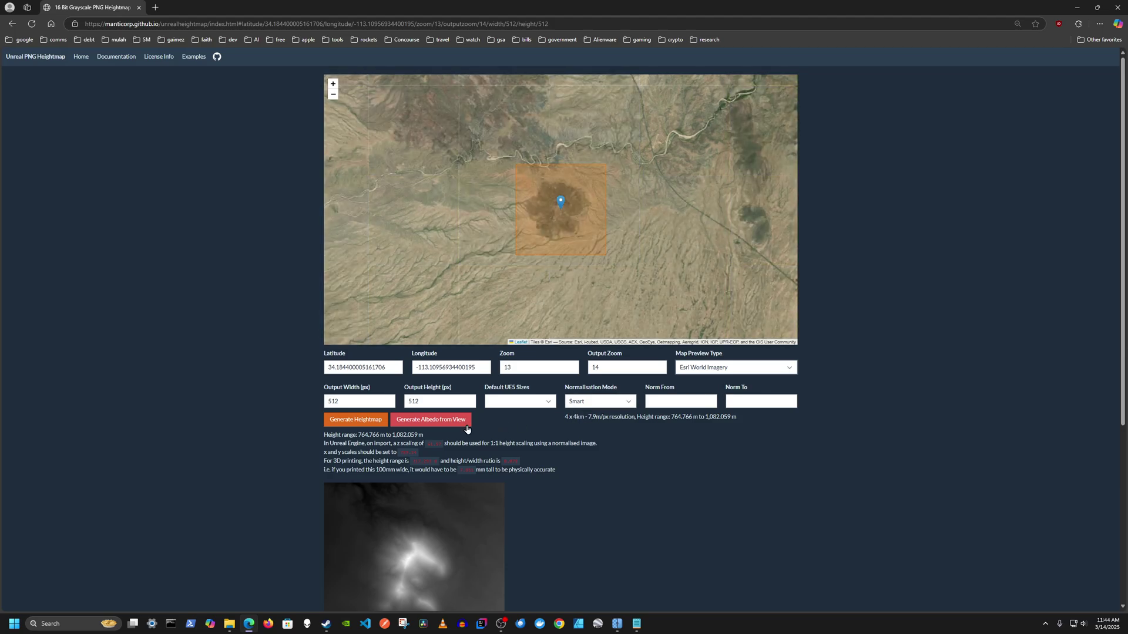
click(430, 420)
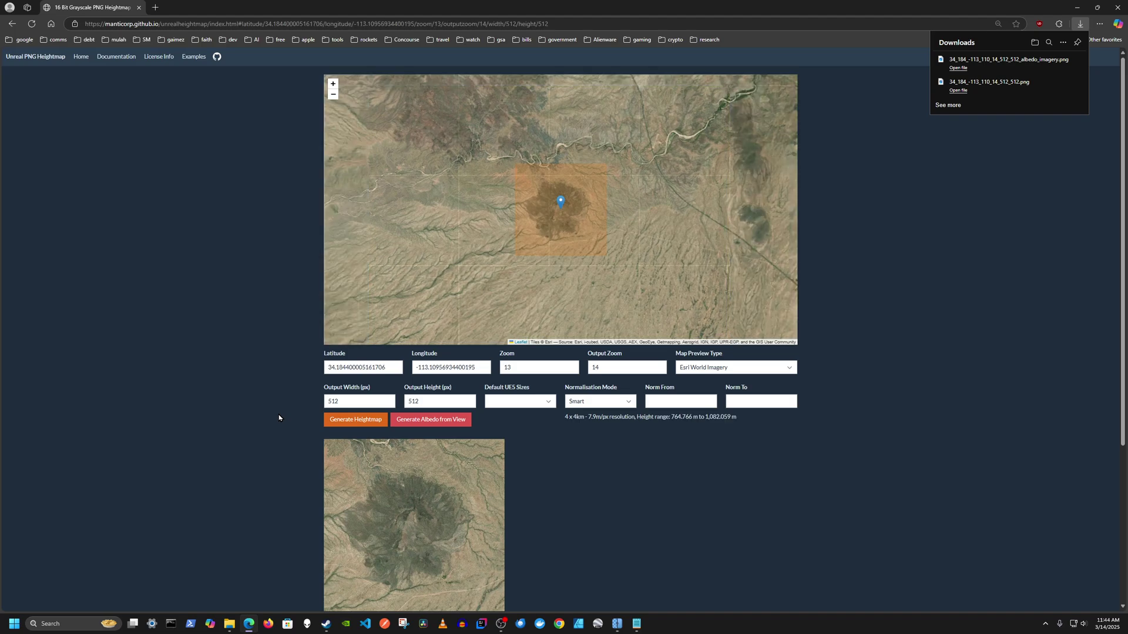
scroll(280, 415, down, 1)
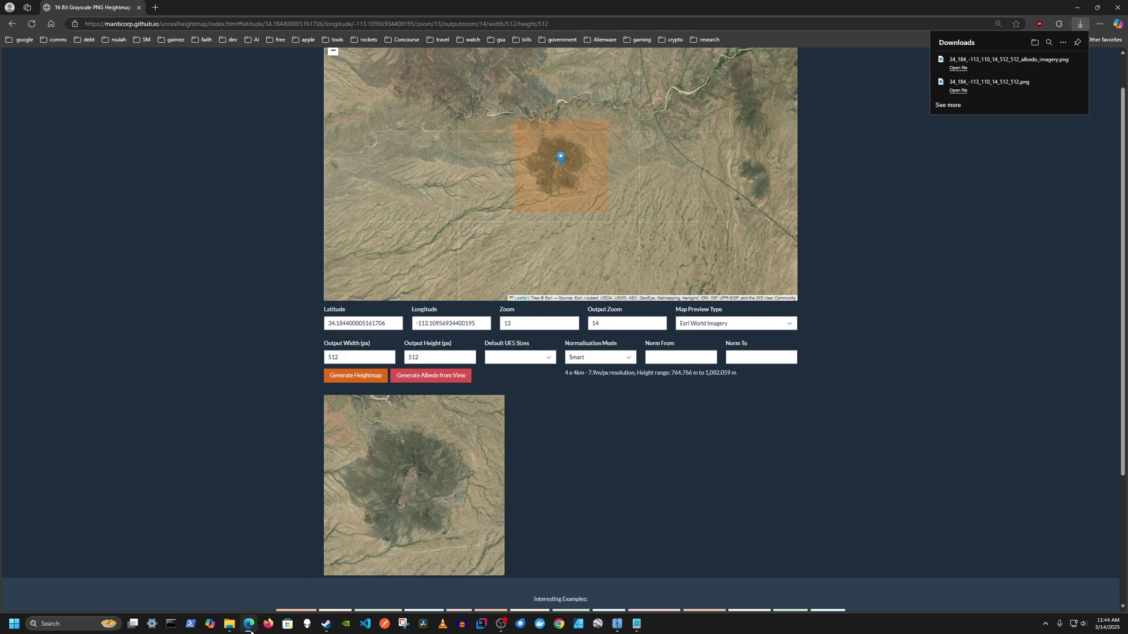
- Switch to the Downloads folder in File Explorer and rename the downloaded heightmap image as alpha_hm.png
mouse_move(229, 624)
click(198, 581)
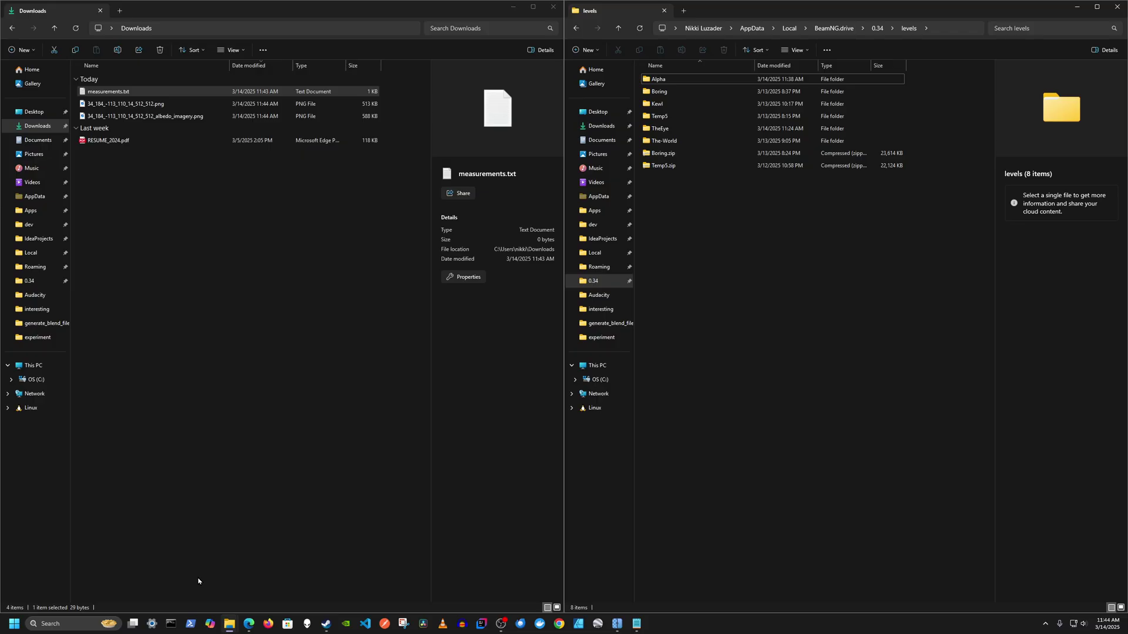
click(138, 105)
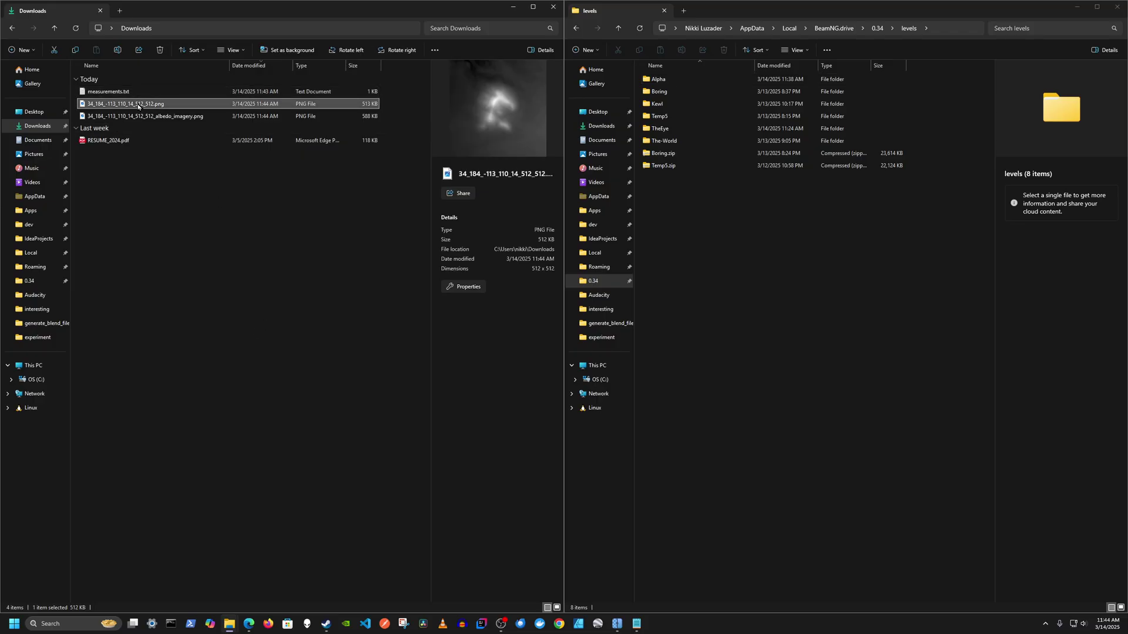
key(F2)
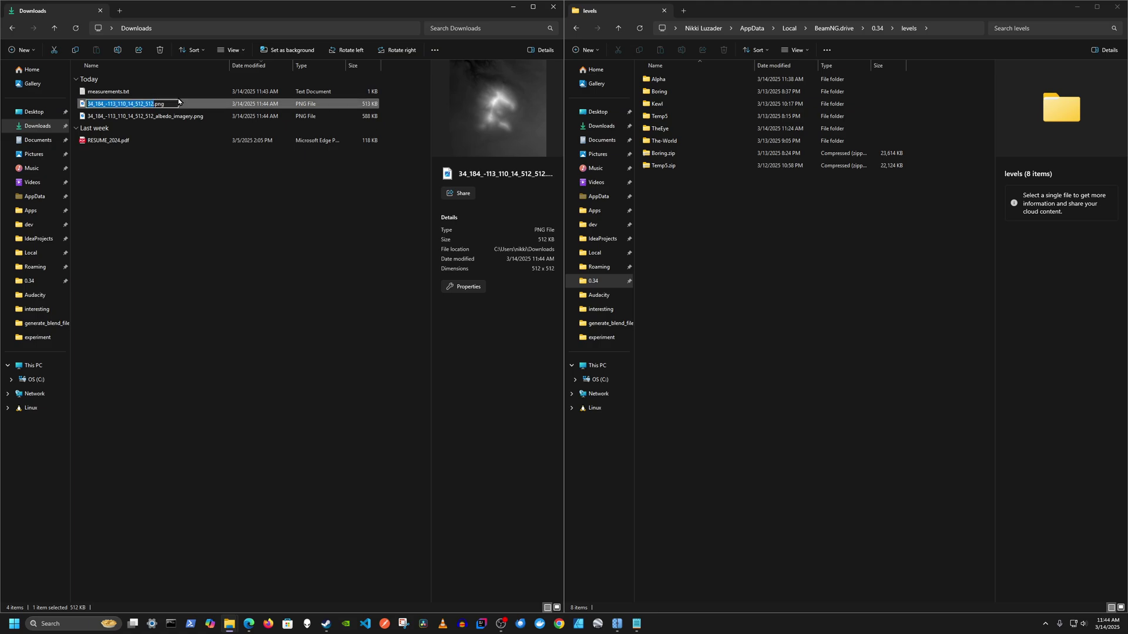
text(ap)
key(BackSpace)
text(lpha)
text(_base)
key(BackSpace)
key(BackSpace)
key(BackSpace)
key(BackSpace)
text(hm)
key(Return)
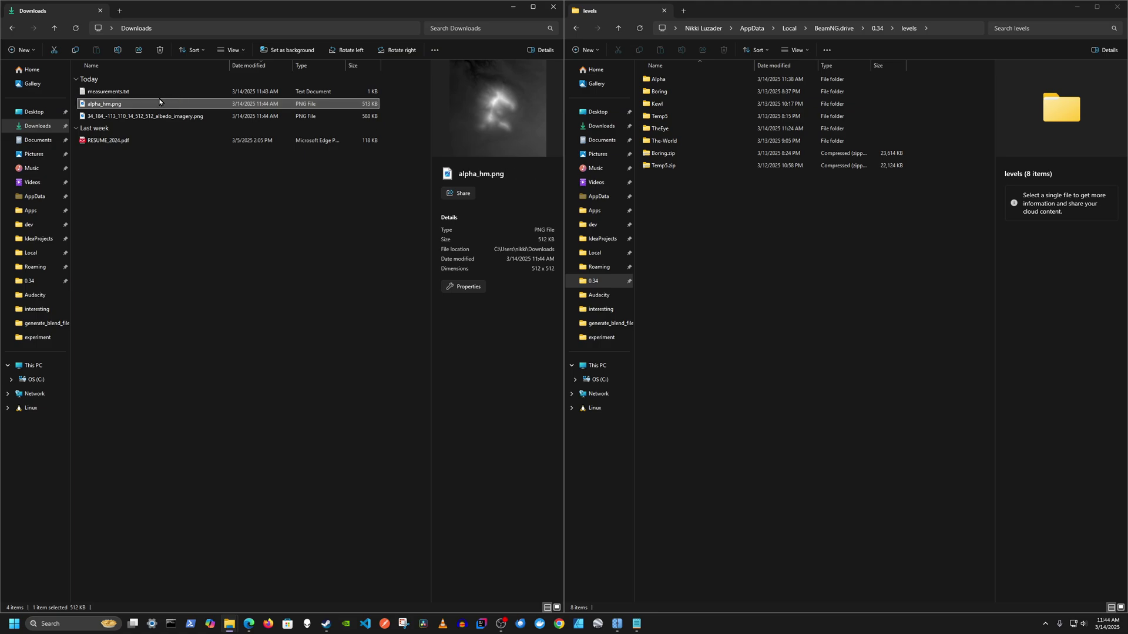
- Rename the downloaded albedo imagery file as alpha_base.png
click(136, 118)
click(136, 116)
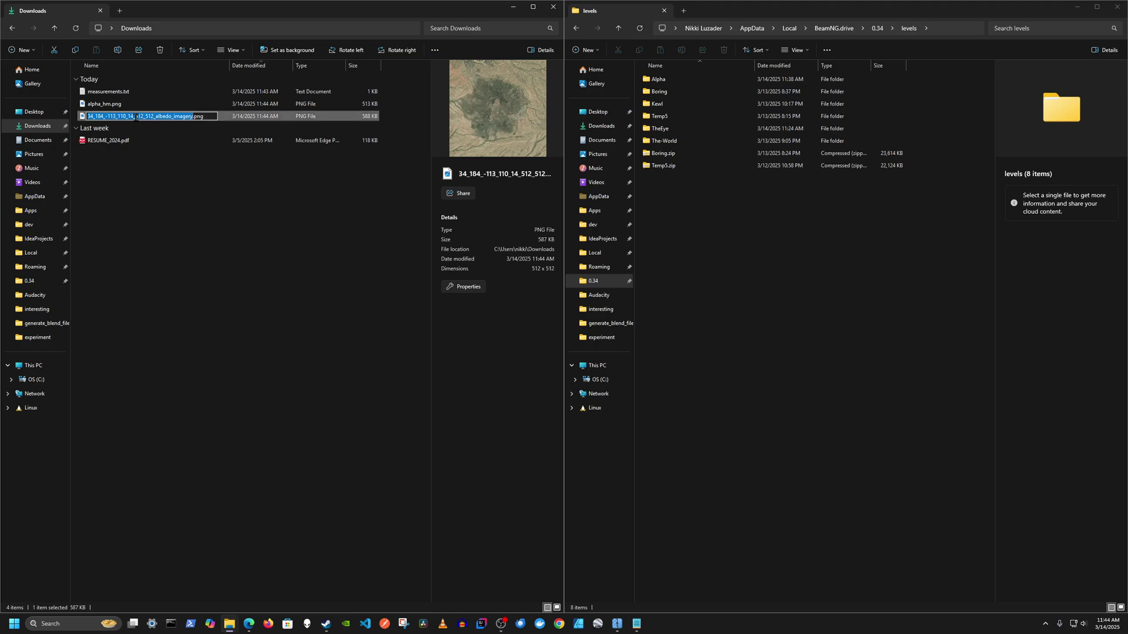
text(alpha_)
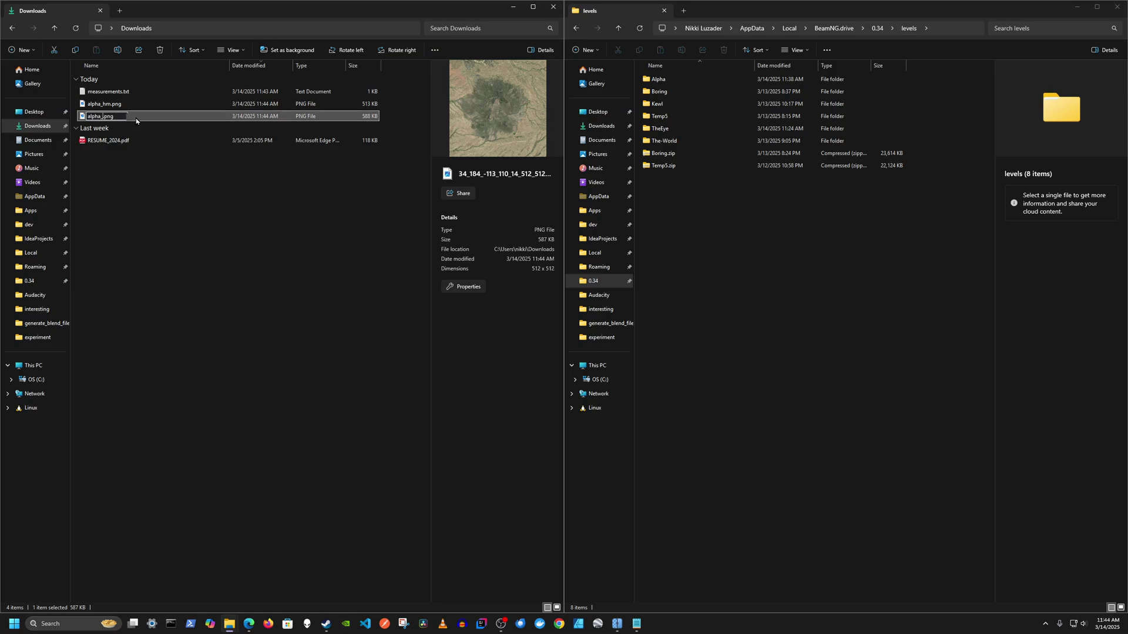
text(base)
key(Return)
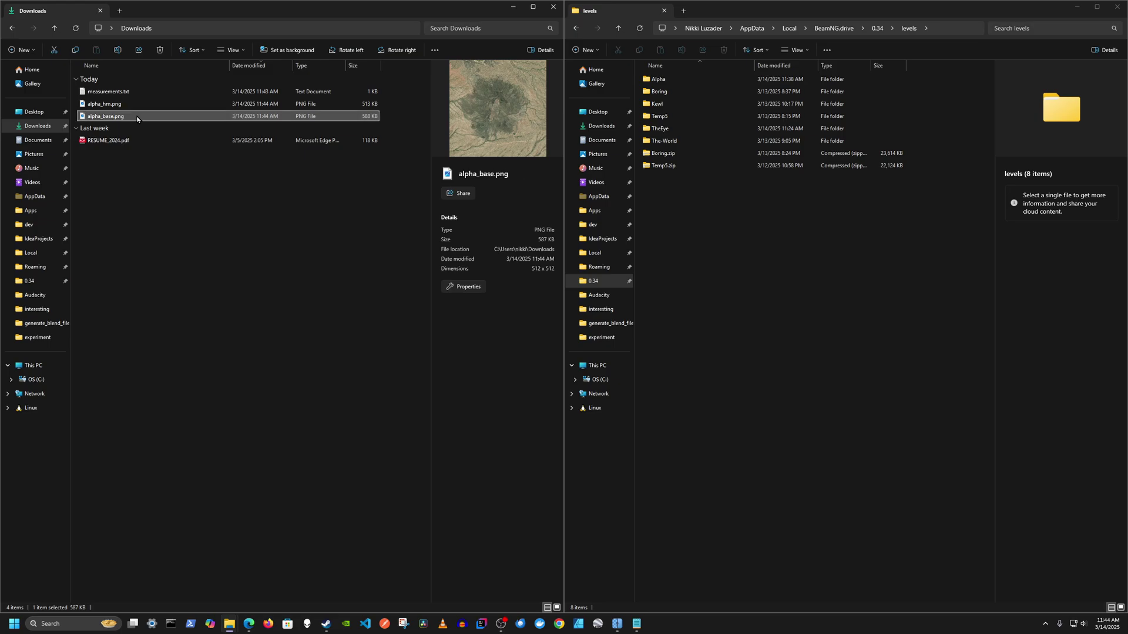
- Compare the previews and pixel dimensions of alpha_hm.png and alpha_base.png
click(140, 104)
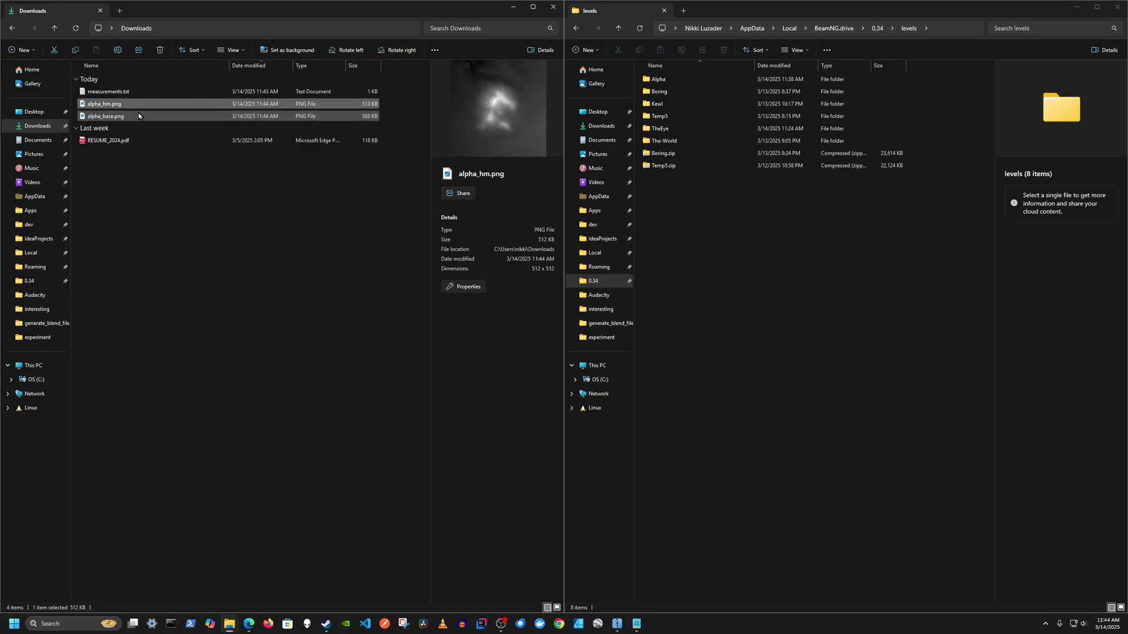
click(139, 115)
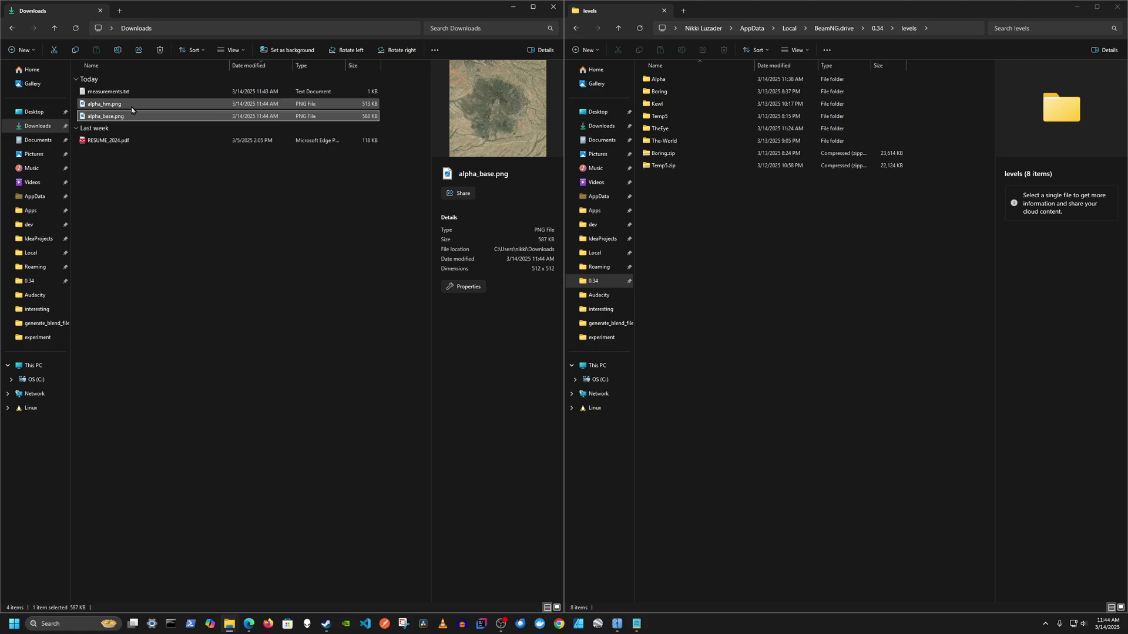
click(132, 107)
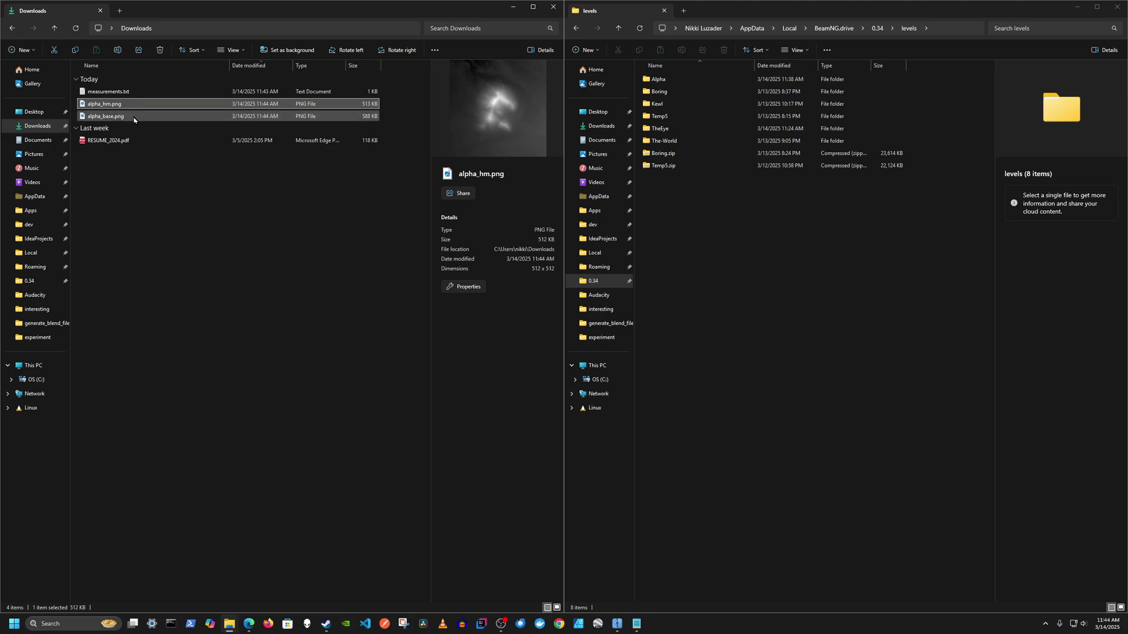
click(133, 117)
click(137, 107)
click(141, 117)
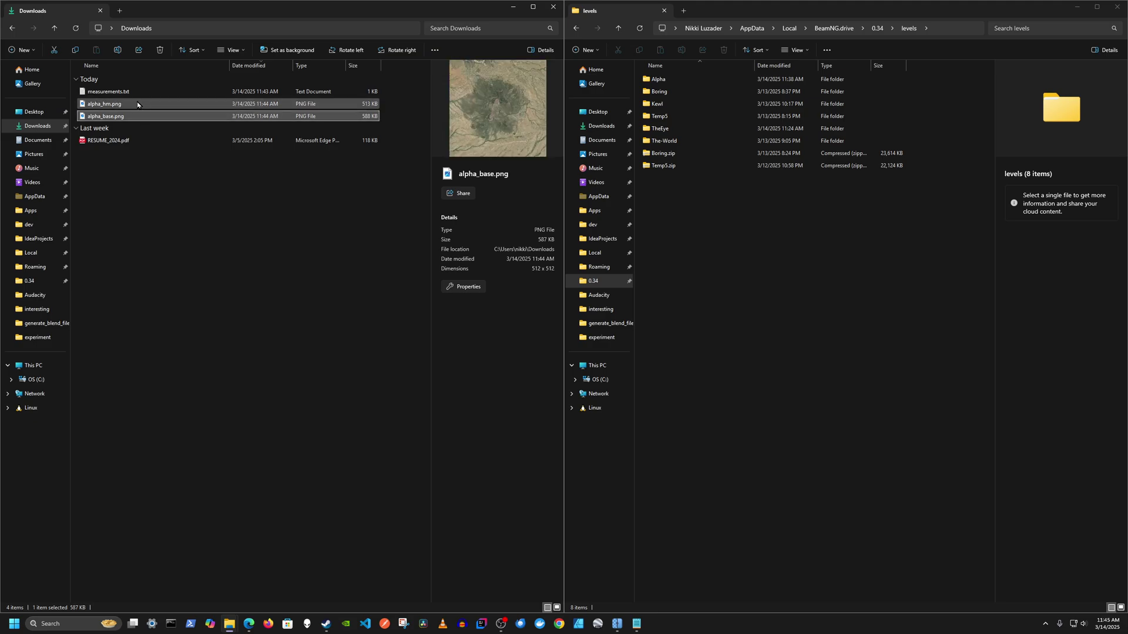
click(137, 105)
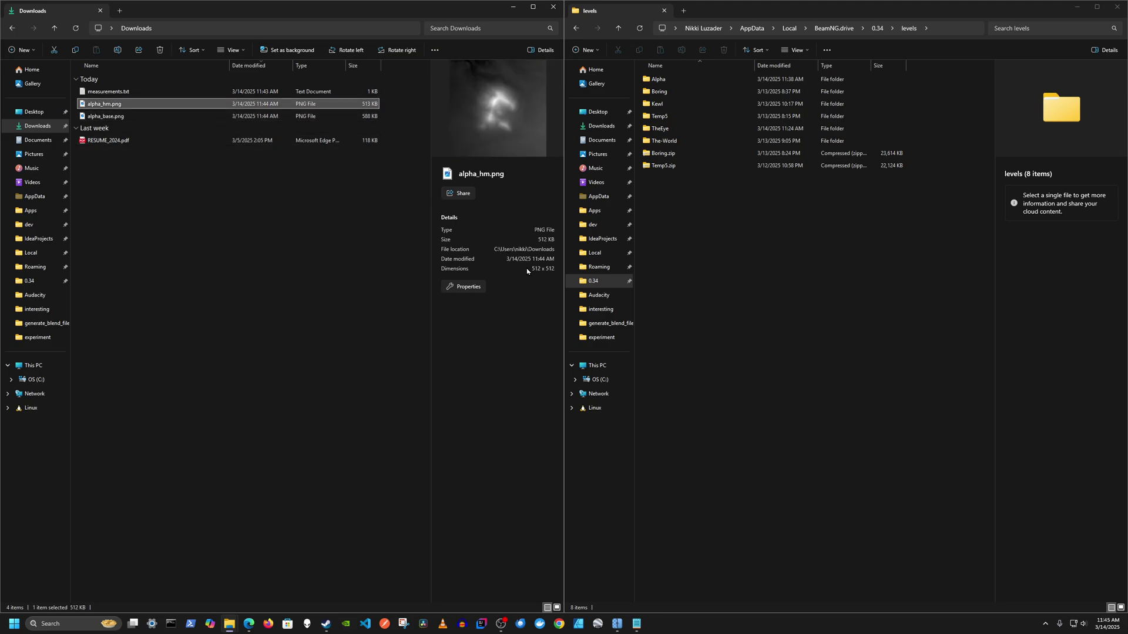
click(173, 114)
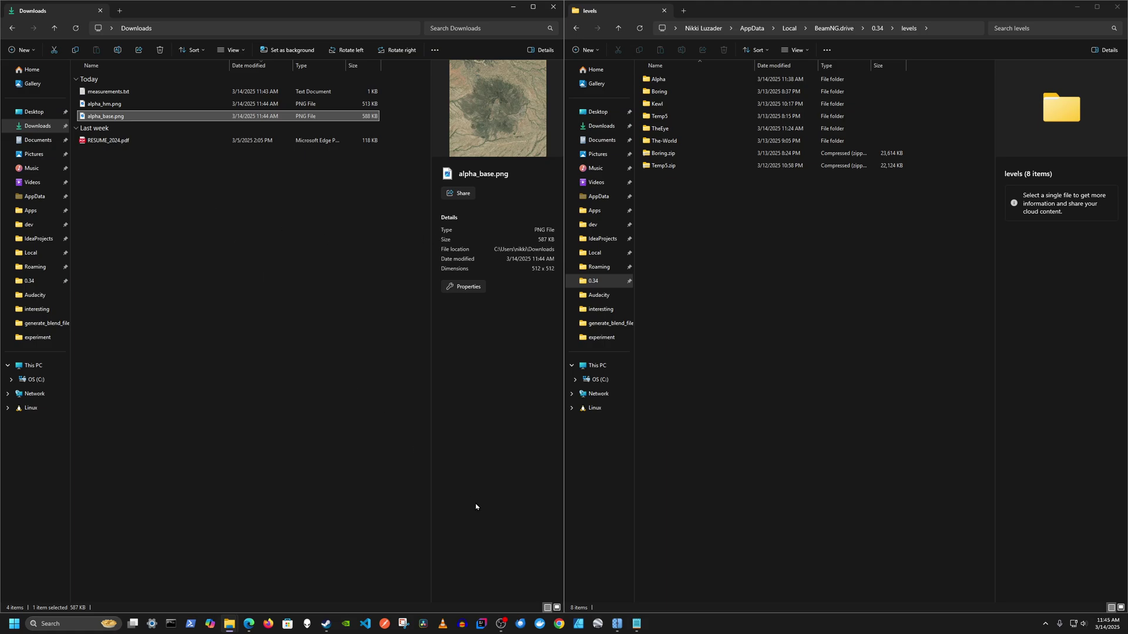
- Switch to Upscayl and load alpha_base.png from the Downloads folder as the source image
click(617, 624)
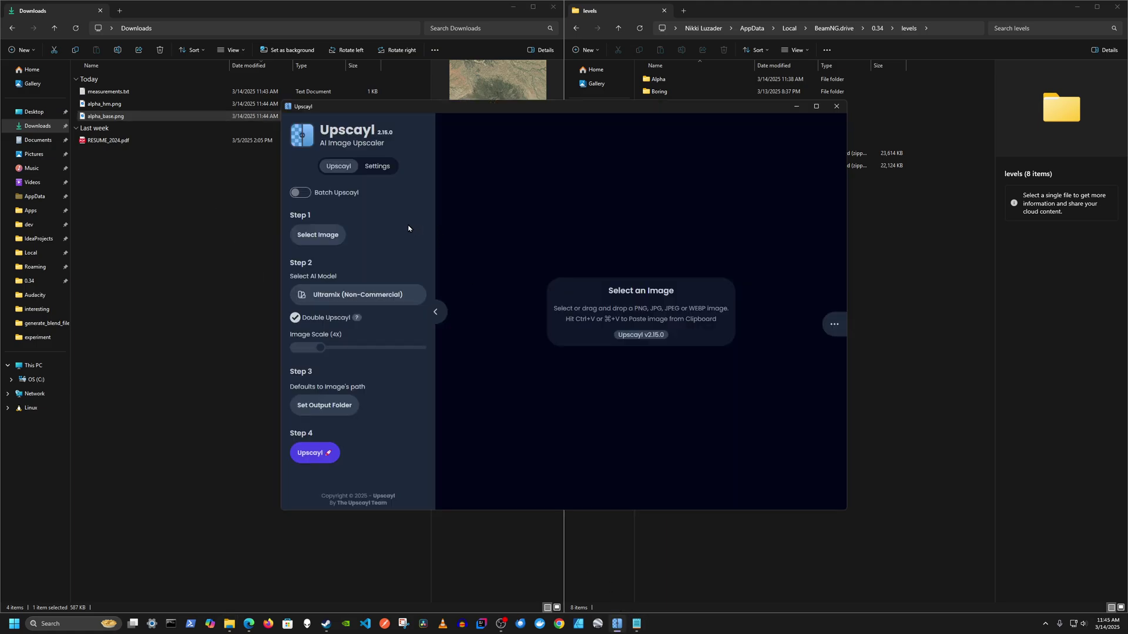
click(334, 239)
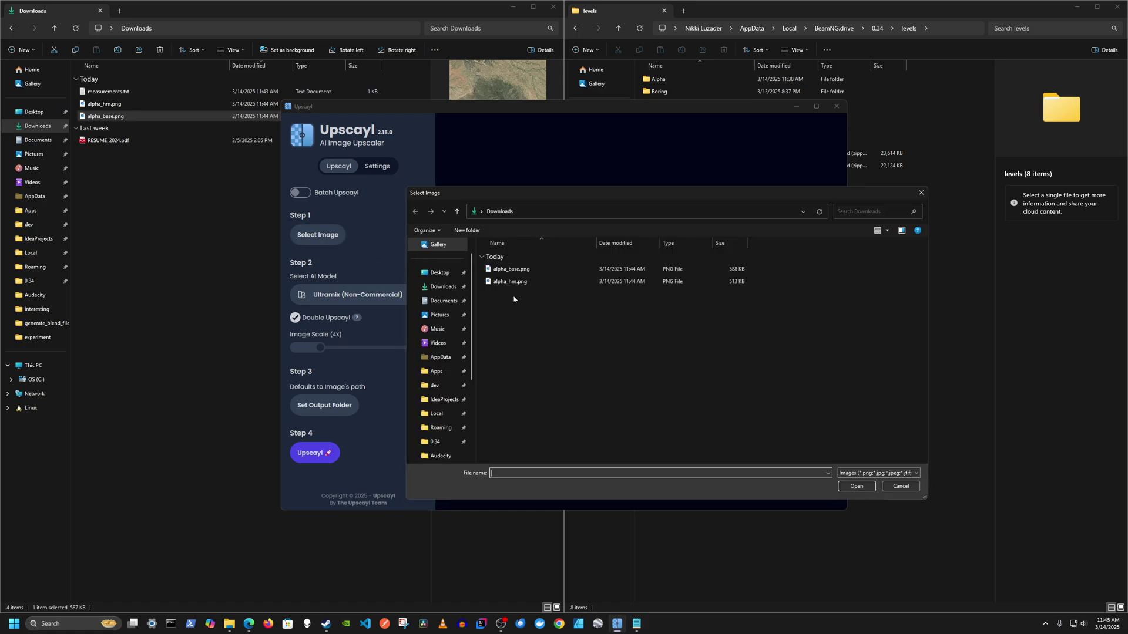
click(525, 273)
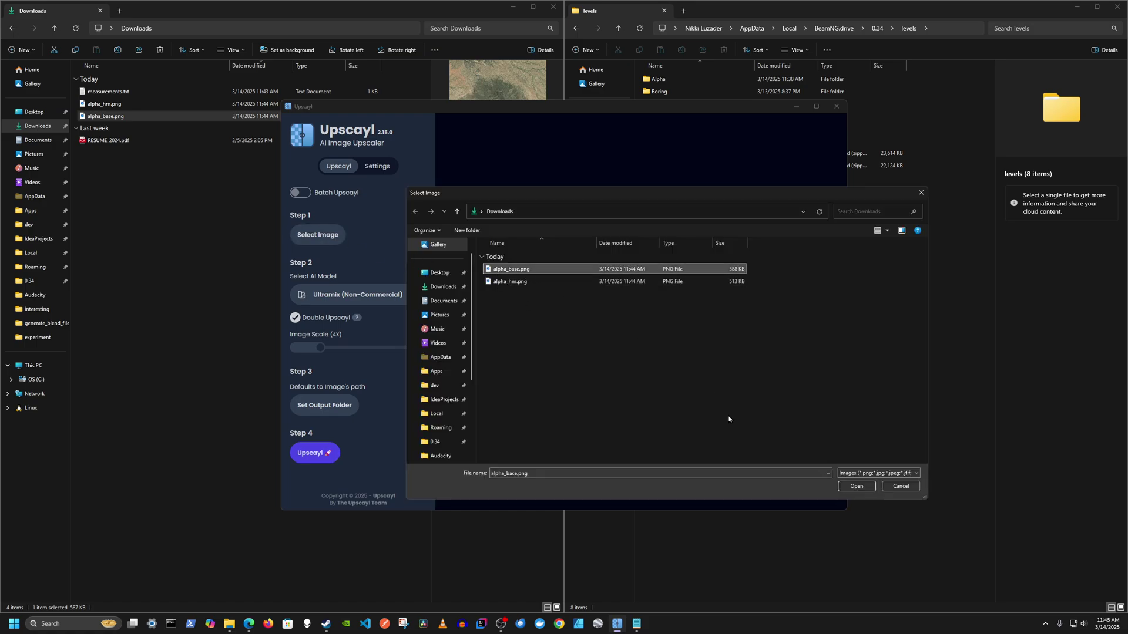
click(840, 486)
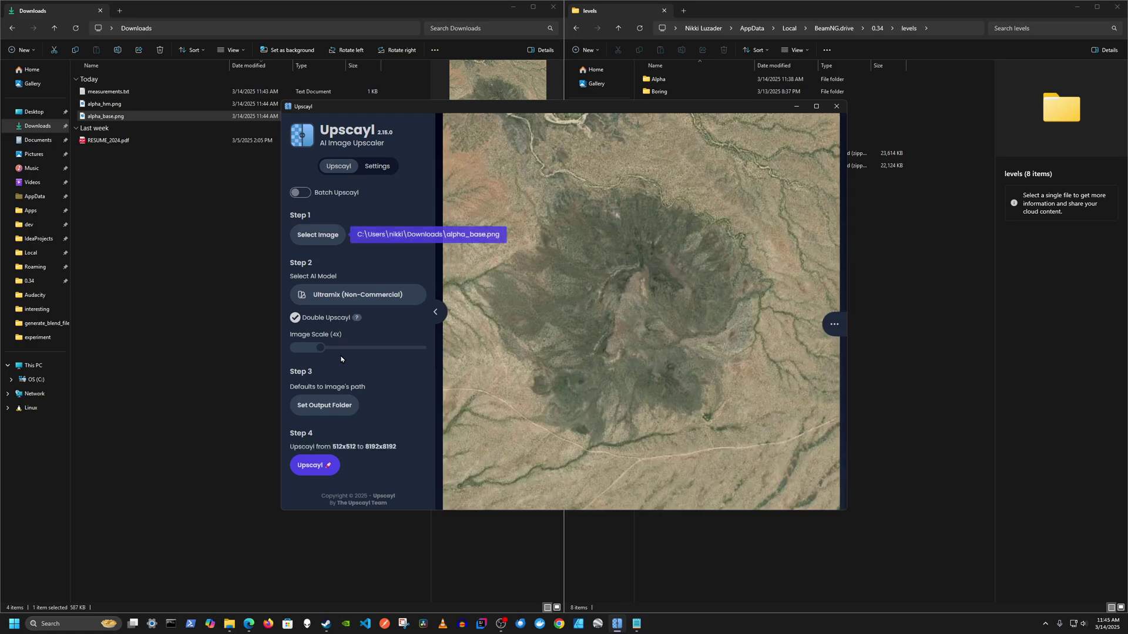
- Upscale alpha_base.png to 8192x8192 at 4x image scale, and slide the before/after comparison fully over to the upscaled version
mouse_move(321, 352)
mouse_down()
mouse_move(335, 351)
mouse_move(323, 350)
mouse_up()
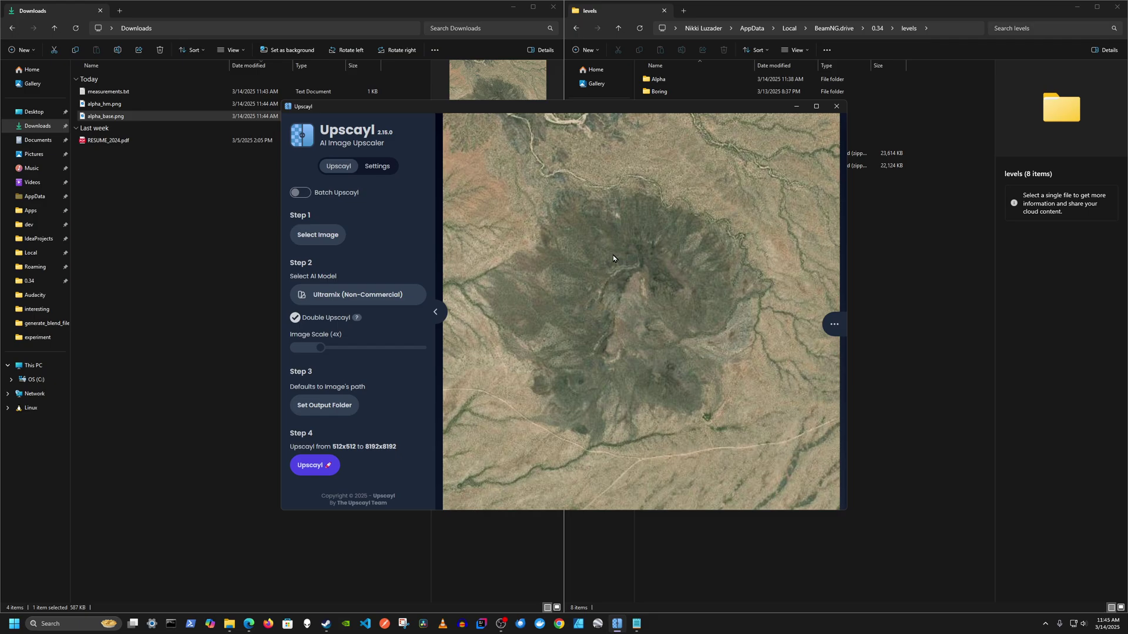
click(317, 466)
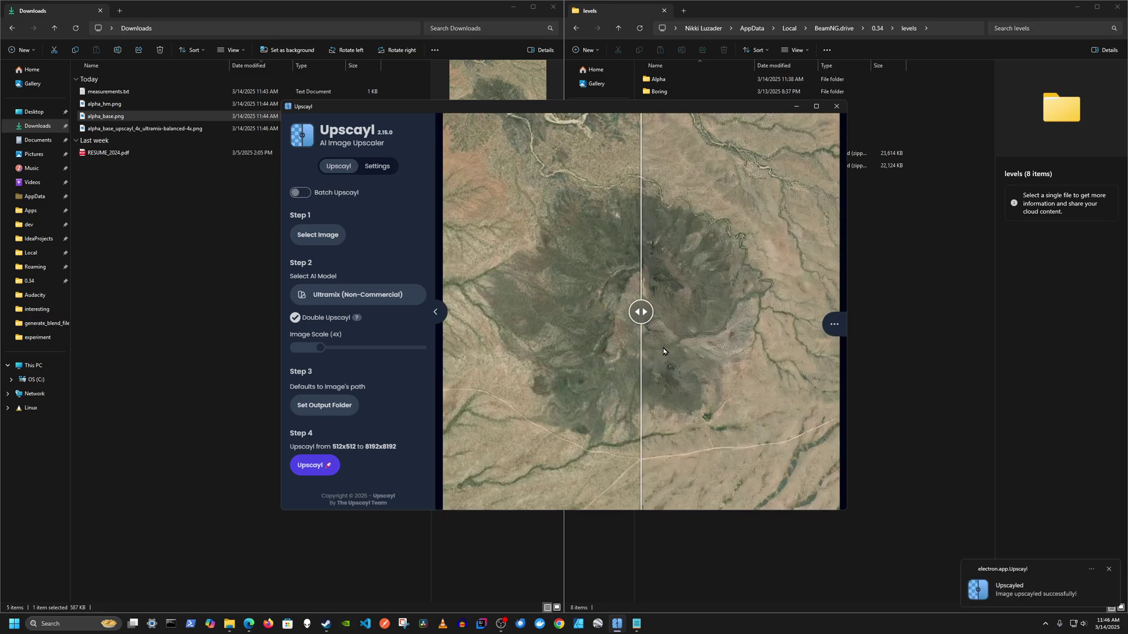
drag(641, 312, 443, 346)
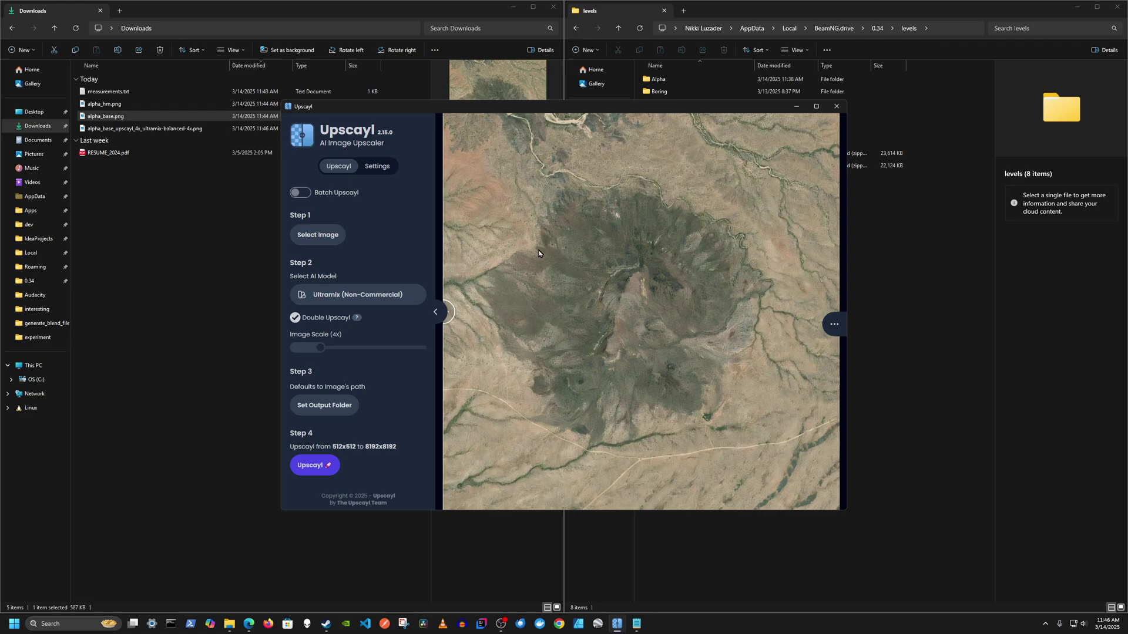
- Close Upscayl and rename the upscaled image in Downloads as alpha_base_8192.png
click(836, 107)
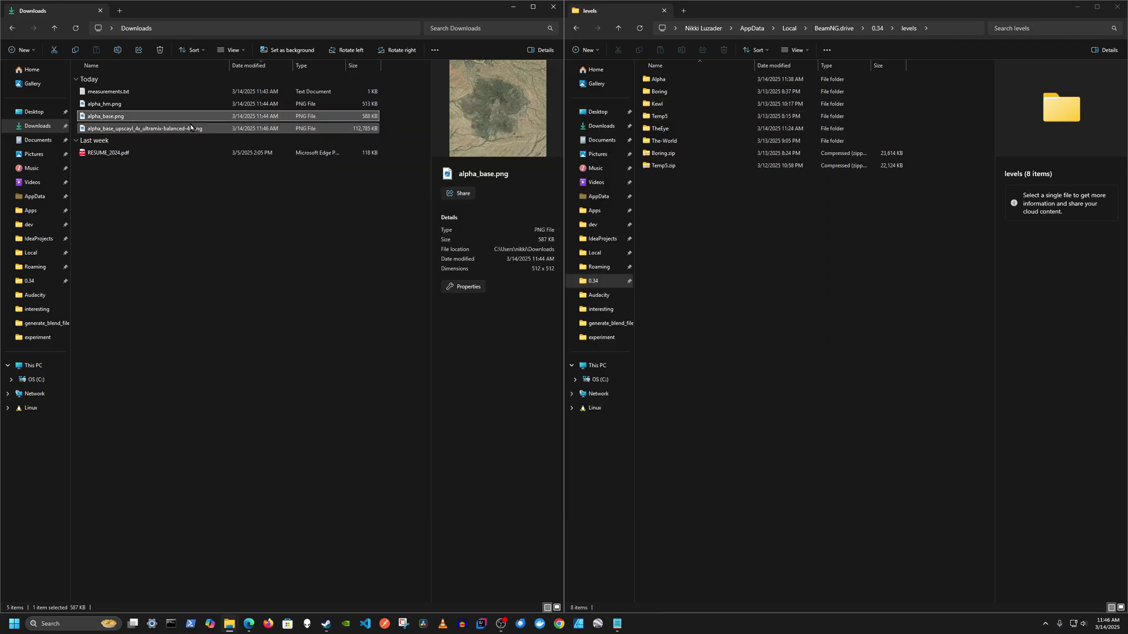
click(154, 130)
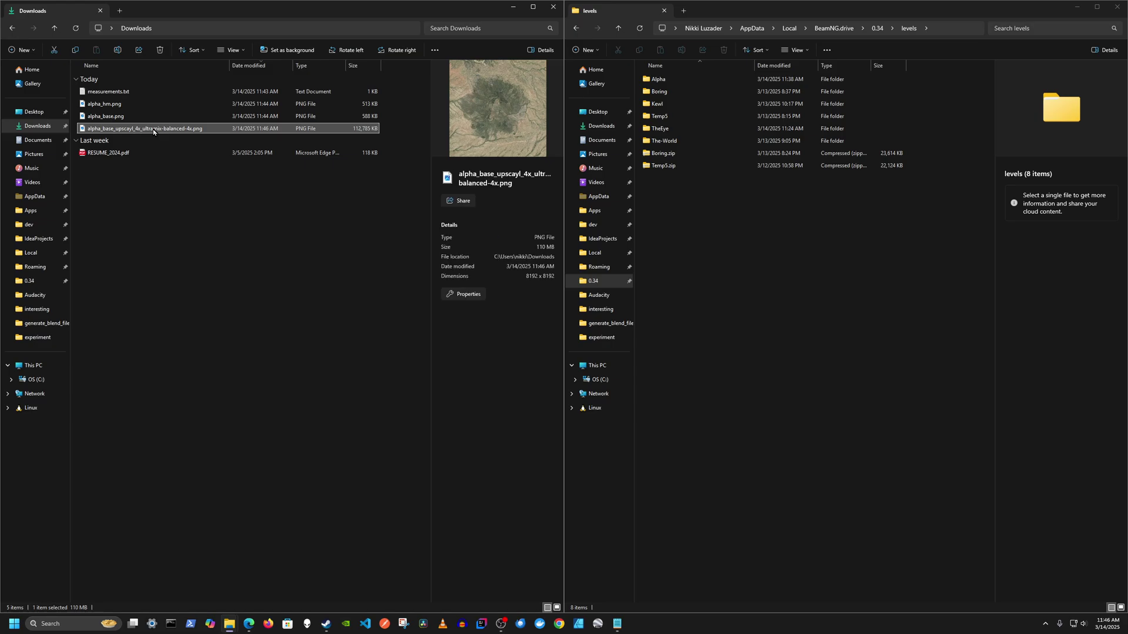
click(153, 131)
click(120, 128)
drag(117, 128, 195, 129)
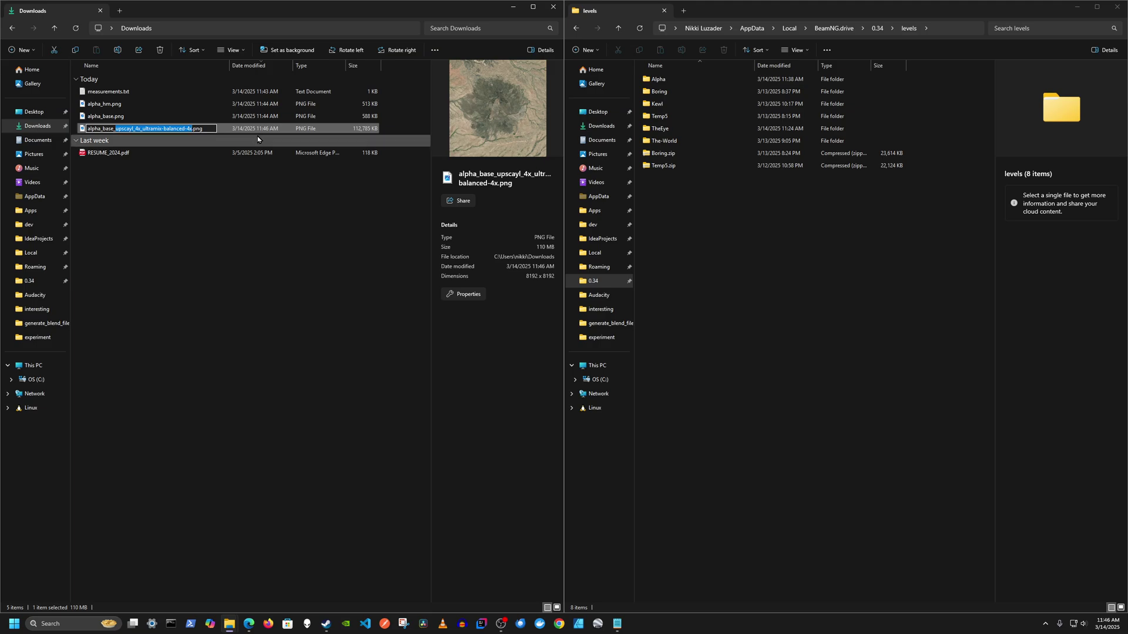
text(8192)
key(Return)
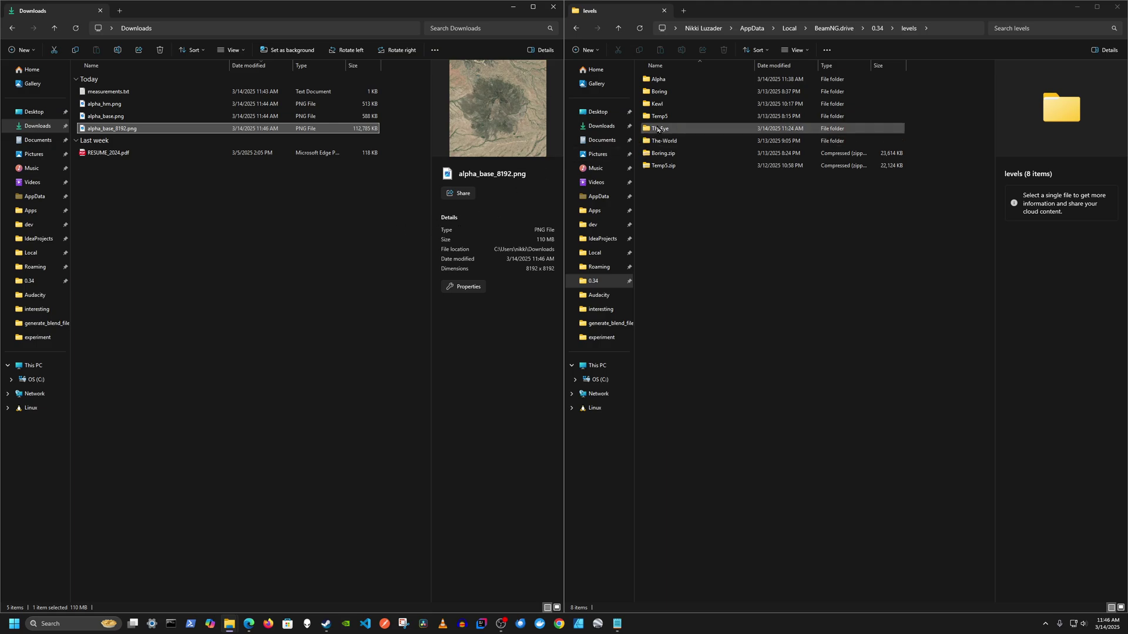
- Copy alpha_hm.png and alpha_base_8192.png from Downloads into the Alpha level folder
double_click(662, 81)
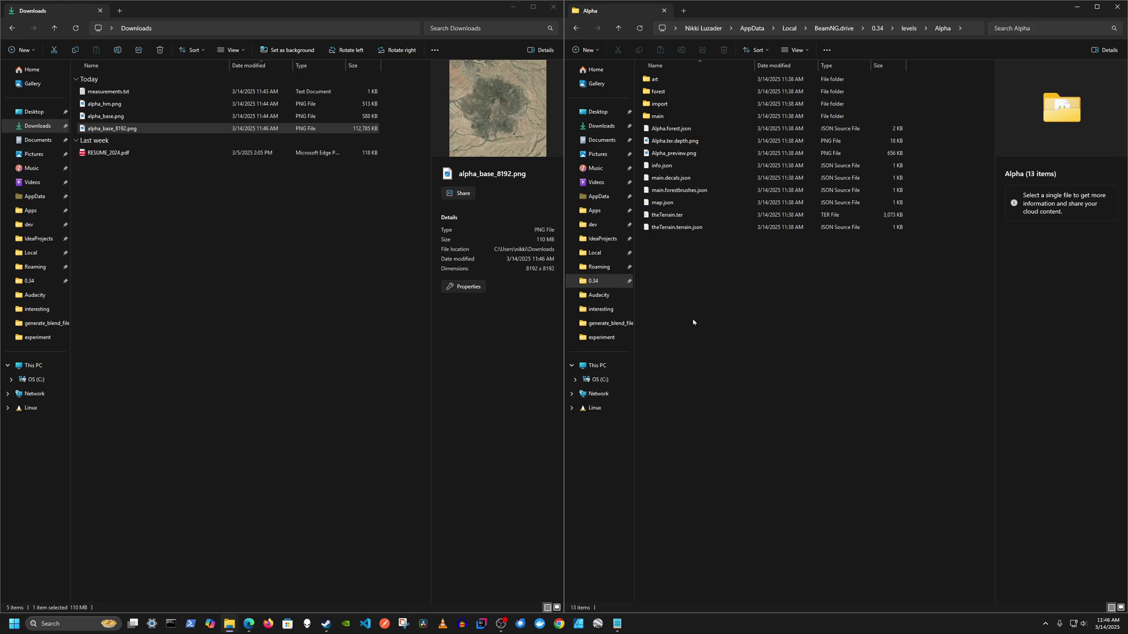
click(141, 104)
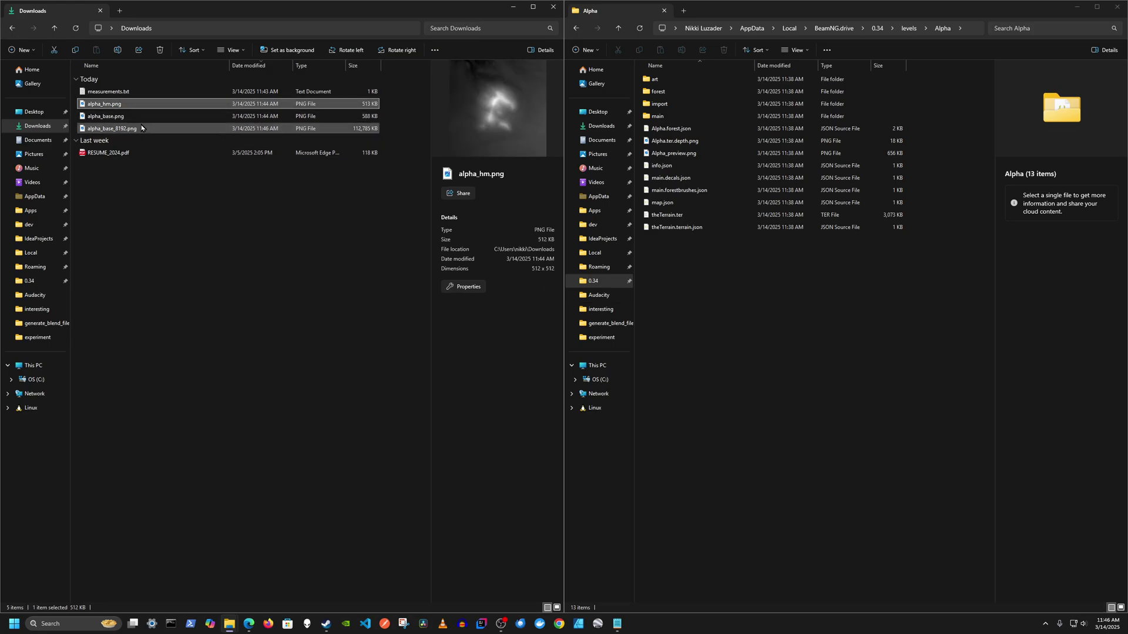
ctrl+click(139, 129)
key(ctrl+c)
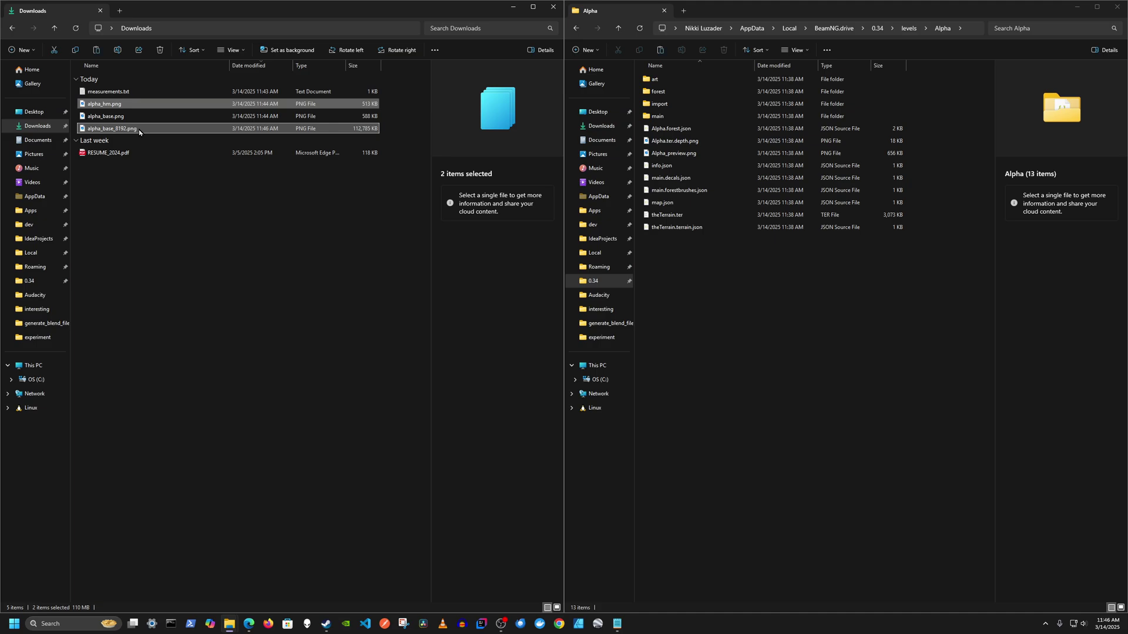
click(747, 304)
key(ctrl+v)
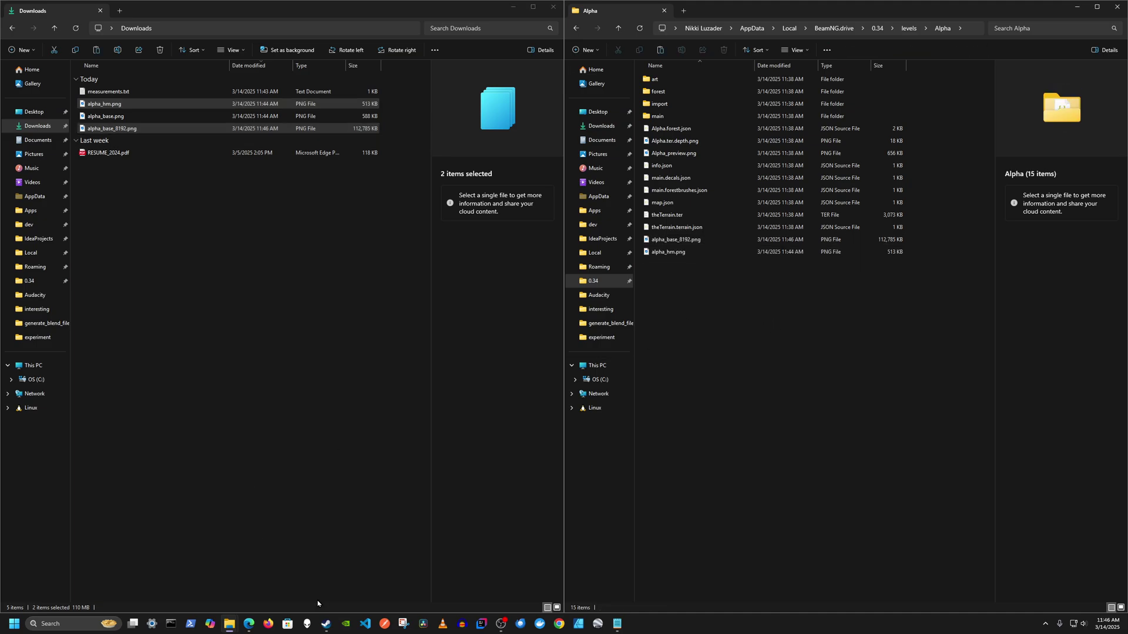
- Switch to Steam, move the measurements note off this screen and launch BeamNG.drive with the standard launch option
click(326, 624)
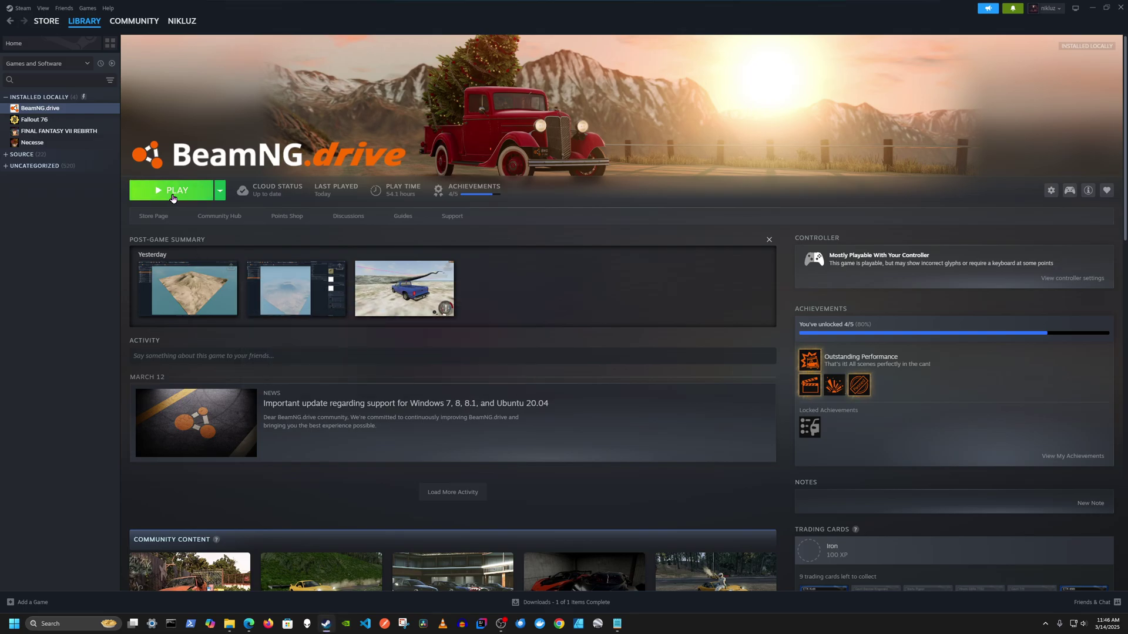
click(617, 623)
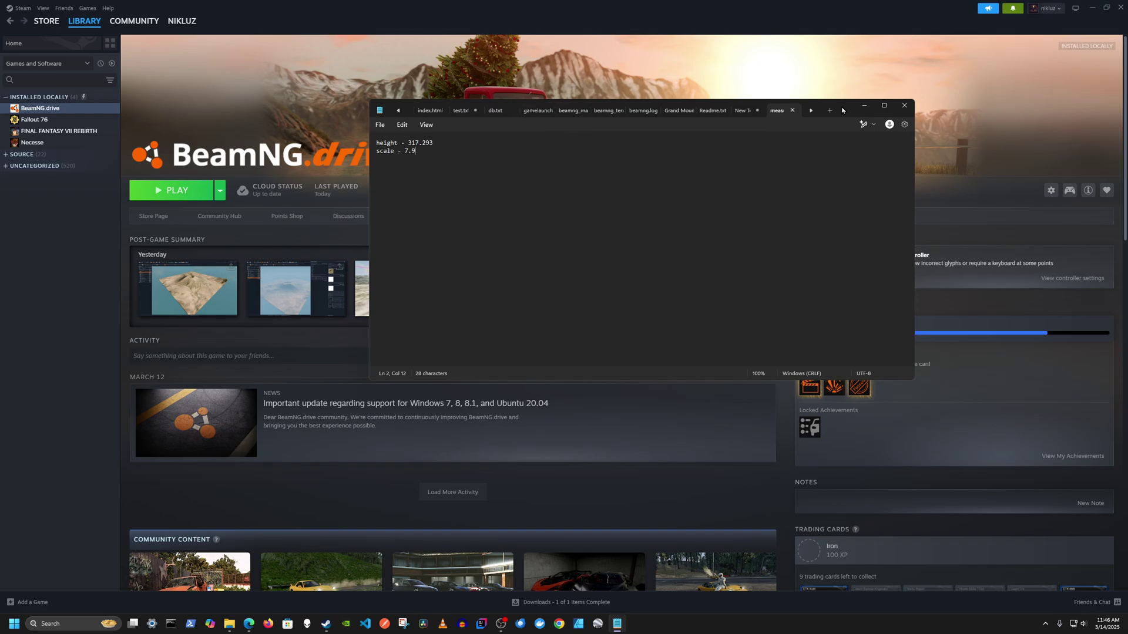
drag(843, 111, 1127, 142)
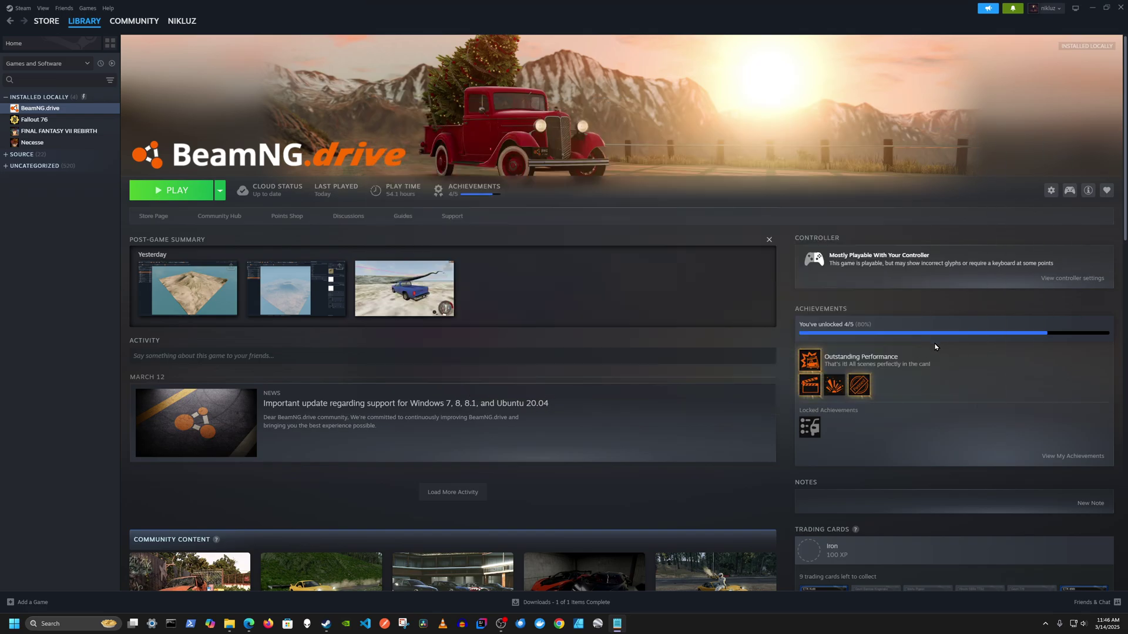
click(152, 191)
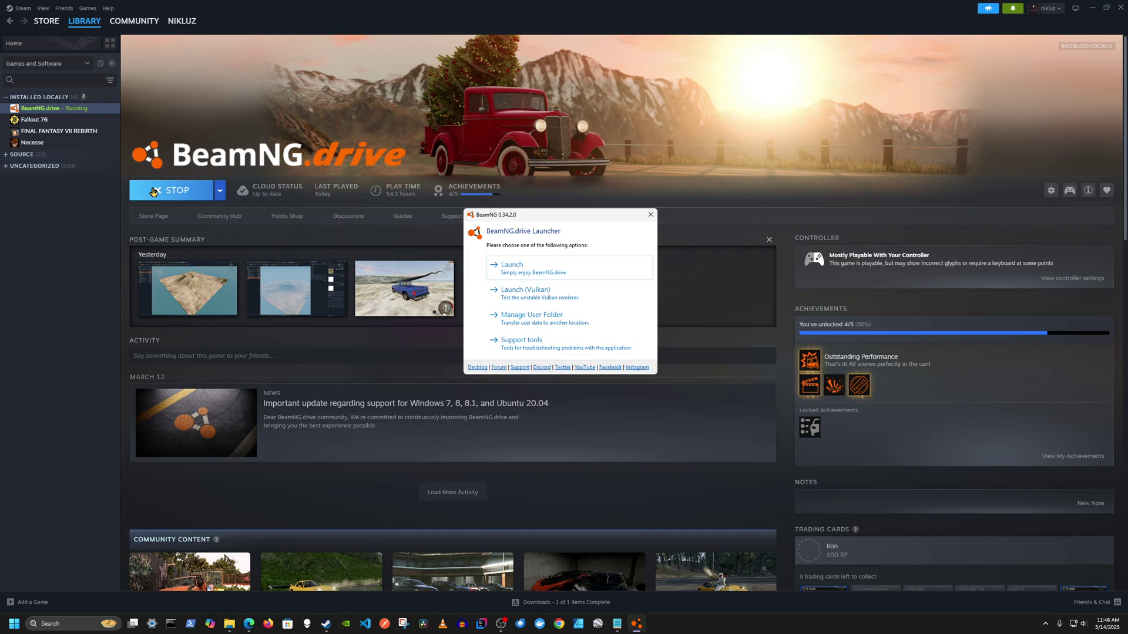
click(517, 269)
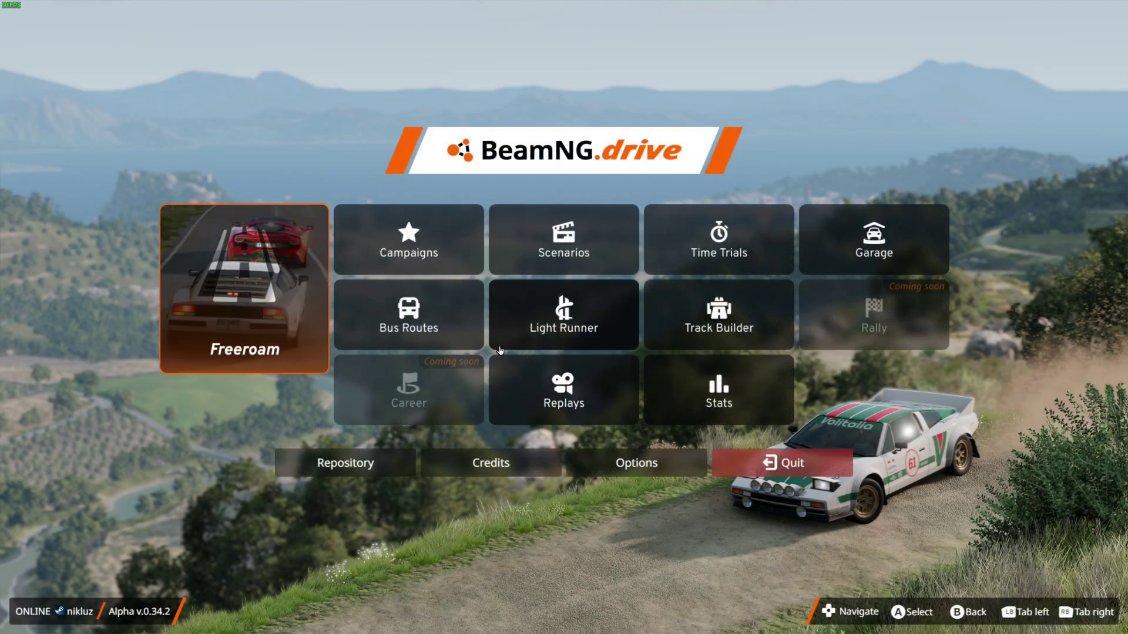
- Include auxiliary debug content in the Freeroam levels and spawn into the Alpha template level
click(308, 318)
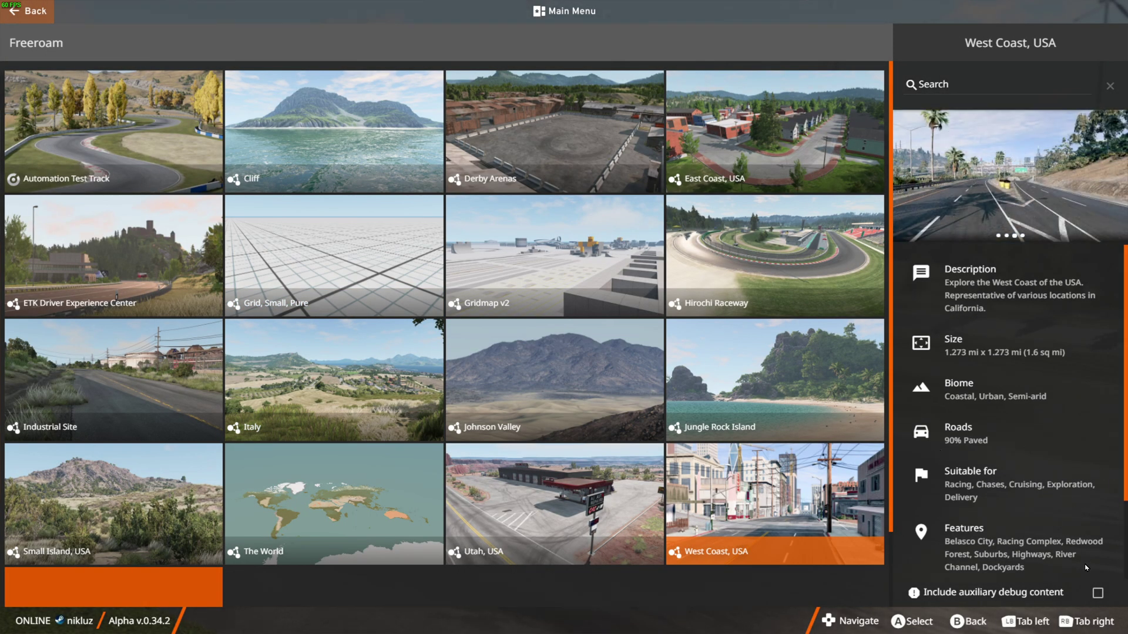
click(1097, 593)
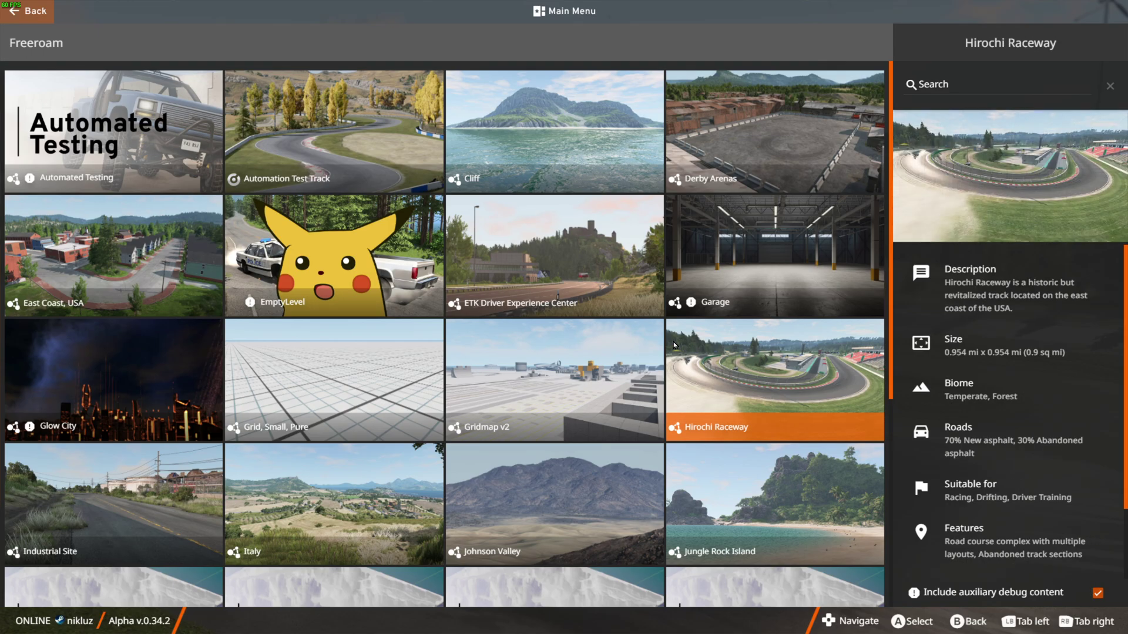
scroll(475, 255, down, 2)
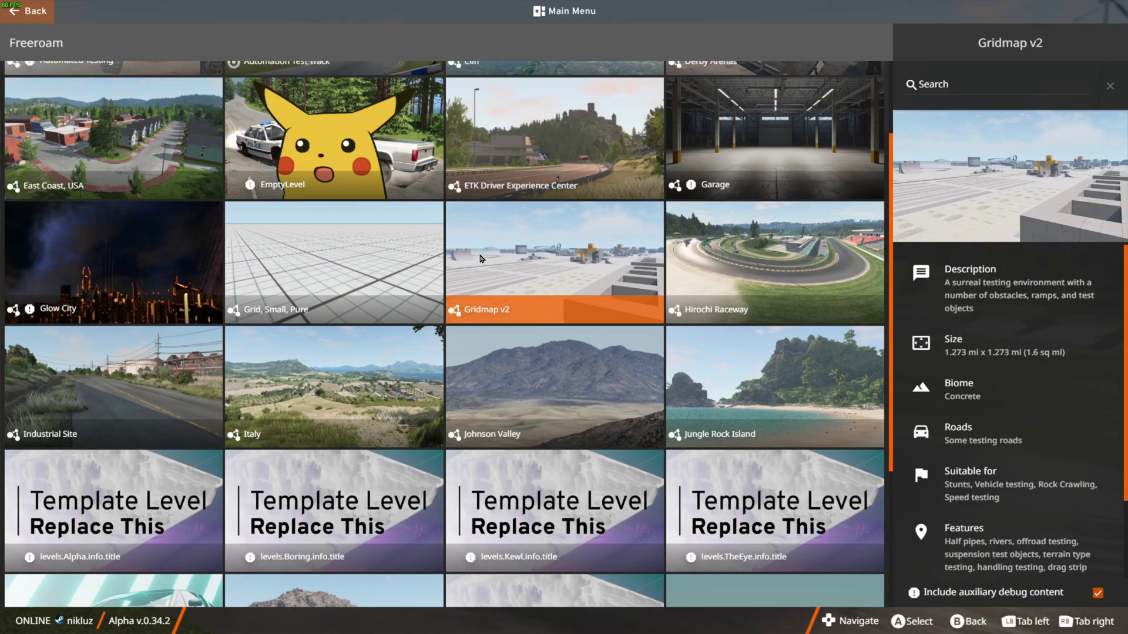
scroll(475, 255, down, 3)
click(172, 326)
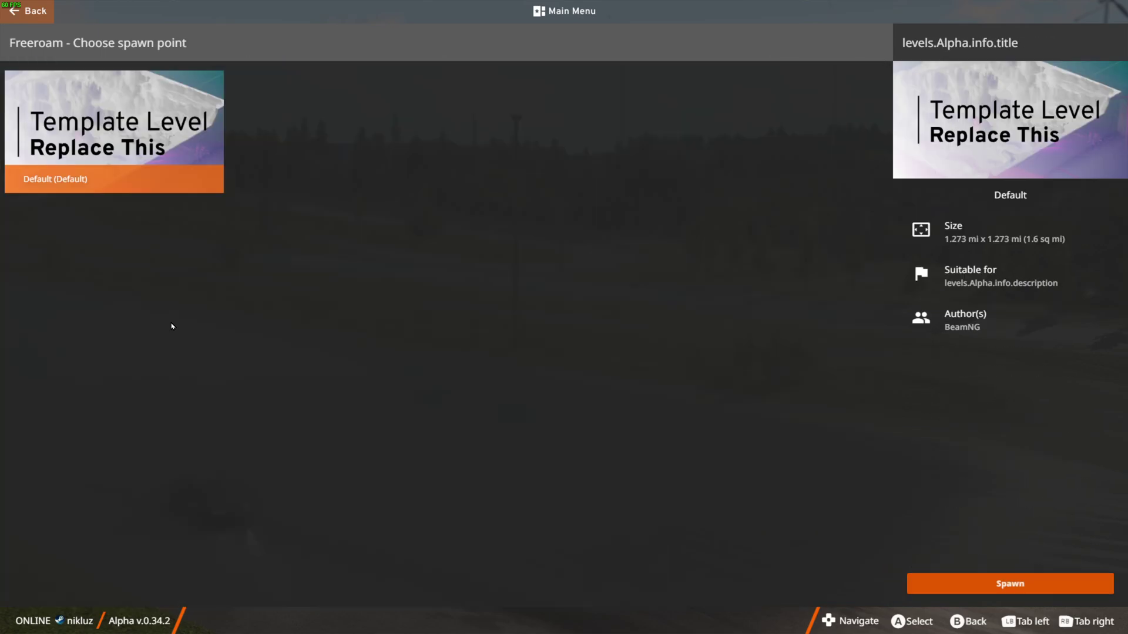
click(953, 581)
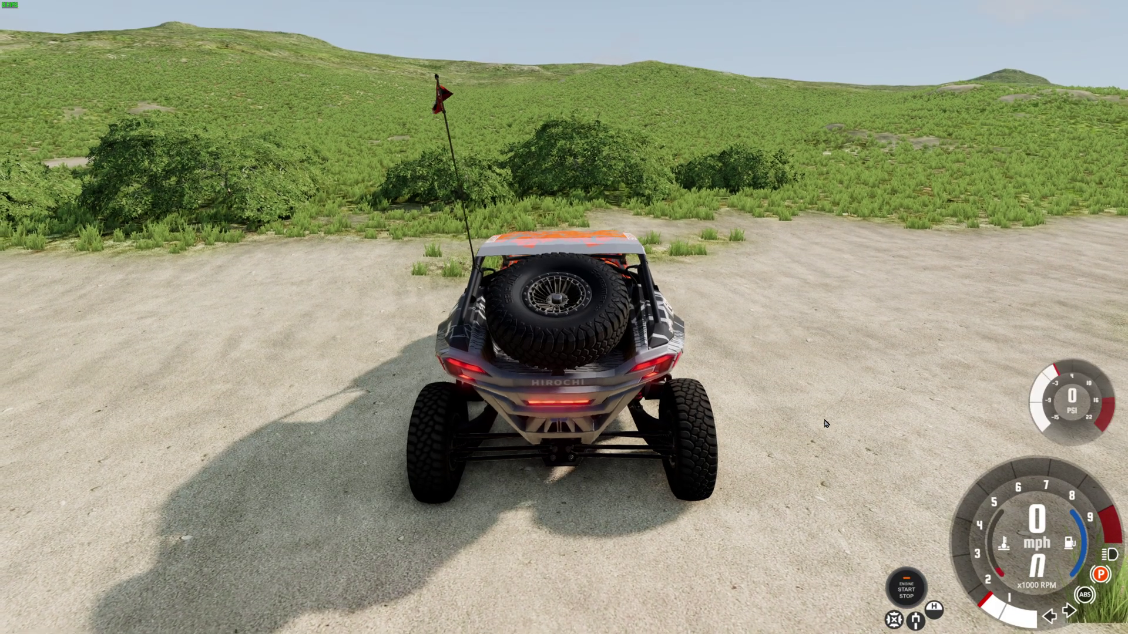
- Pause the simulation, open the World Editor and delete the existing theTerrain object from the scene
key(j)
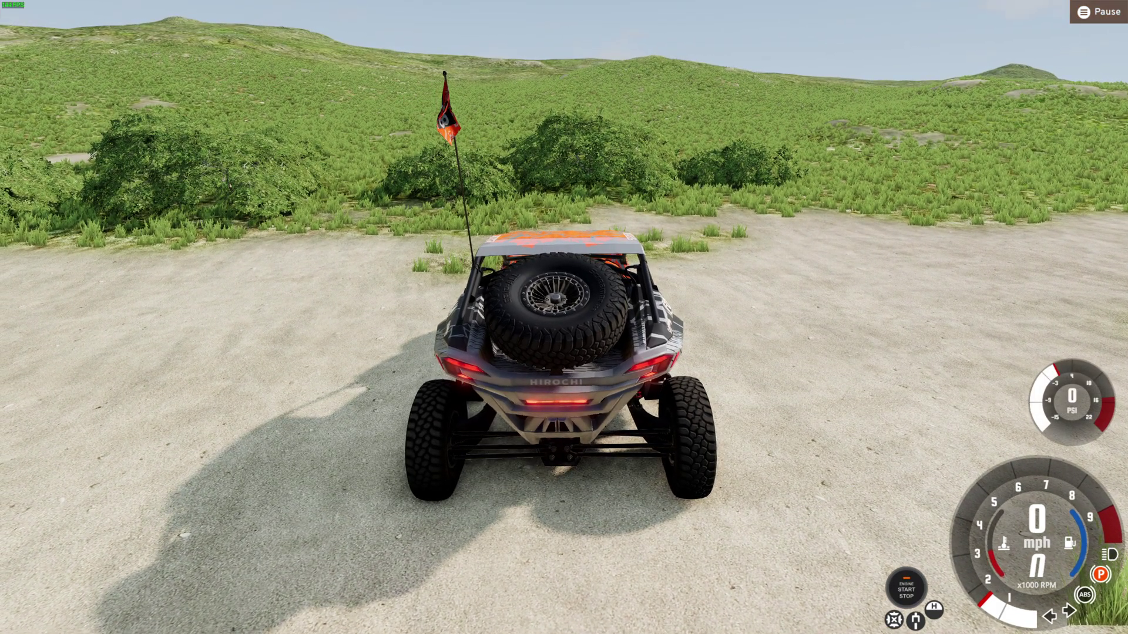
key(F11)
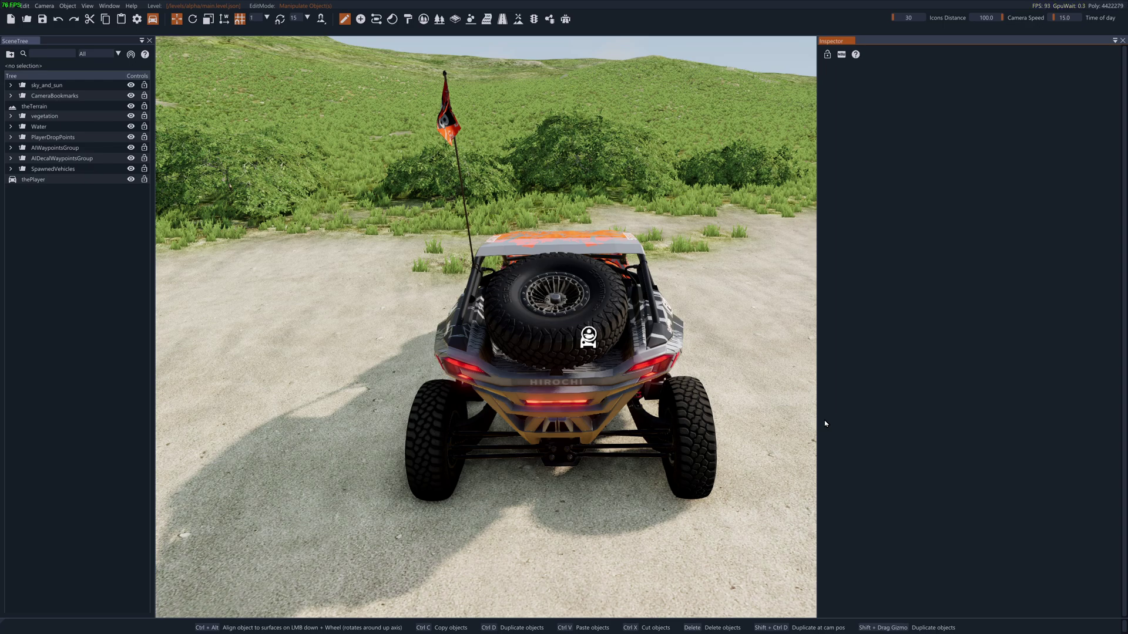
click(46, 107)
key(Delete)
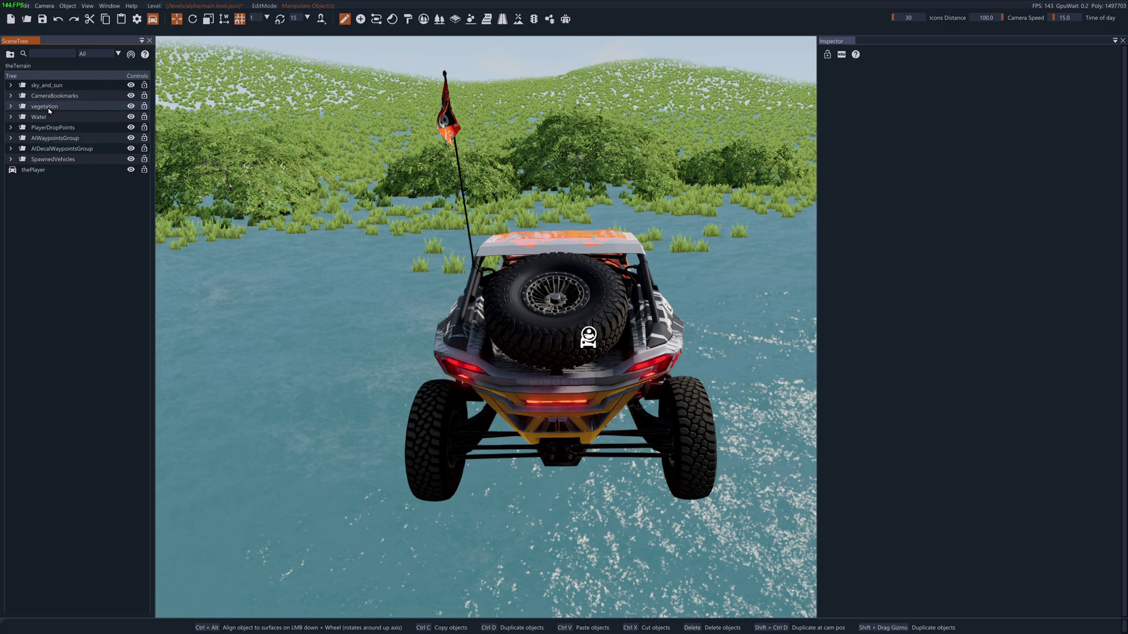
- Delete ForestWindEmitter, Grass and theForest from the vegetation group
double_click(31, 108)
click(47, 116)
shift+click(42, 136)
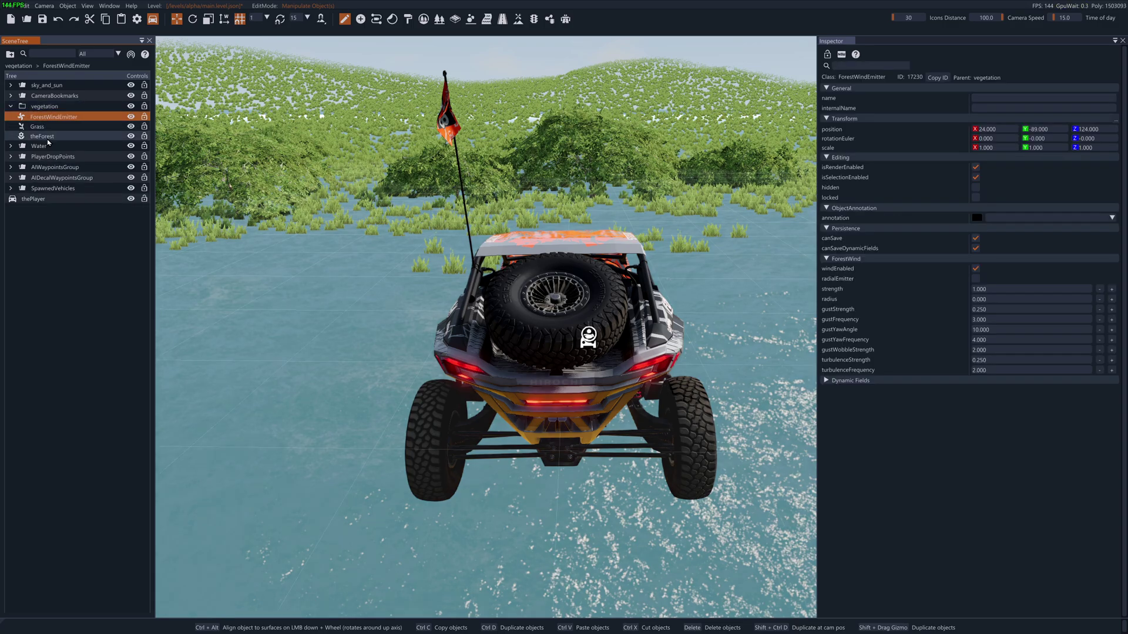
key(Delete)
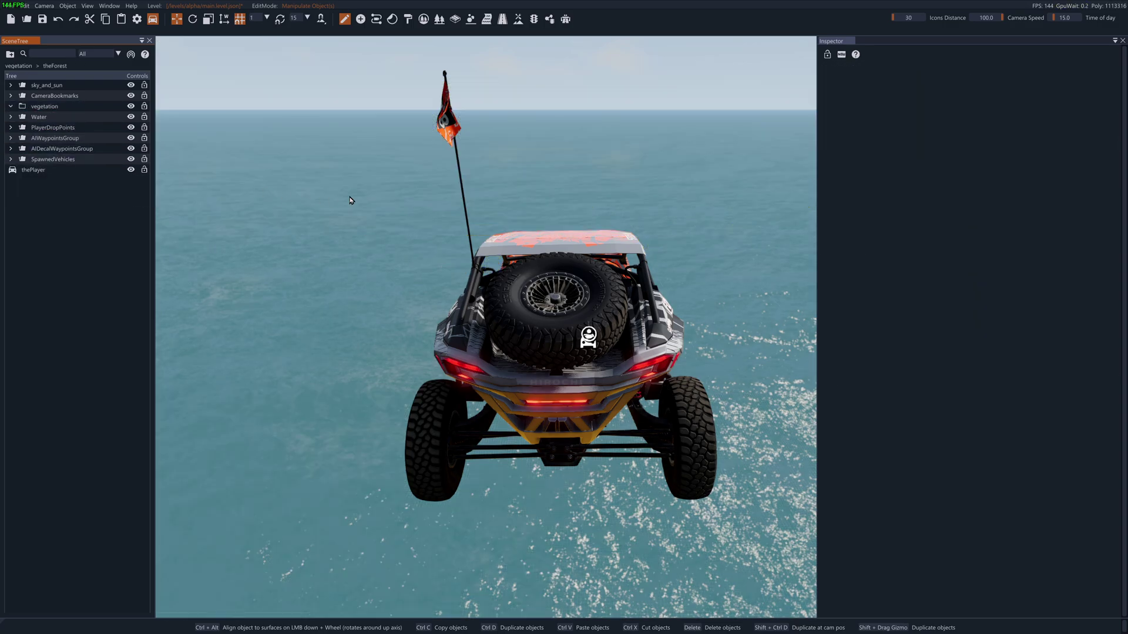
- Start a terrain import in the terrain editor with 7.9 meters per pixel and a max height of 317.293
key(s)
right_drag(350, 197, 329, 306)
key(d)
right_drag(517, 200, 445, 206)
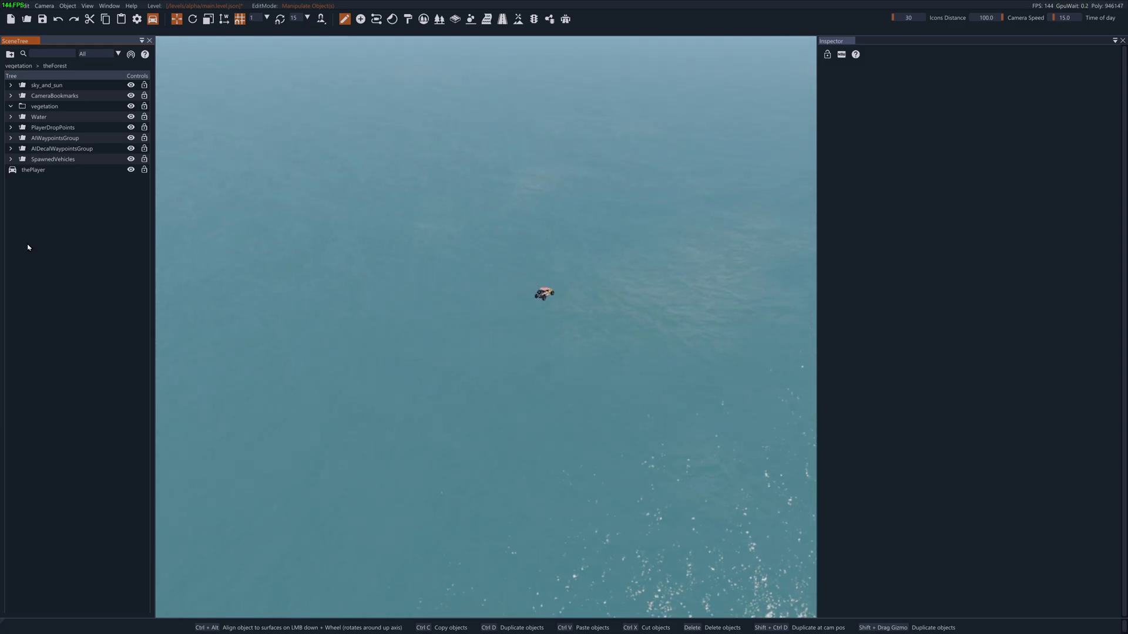
click(518, 19)
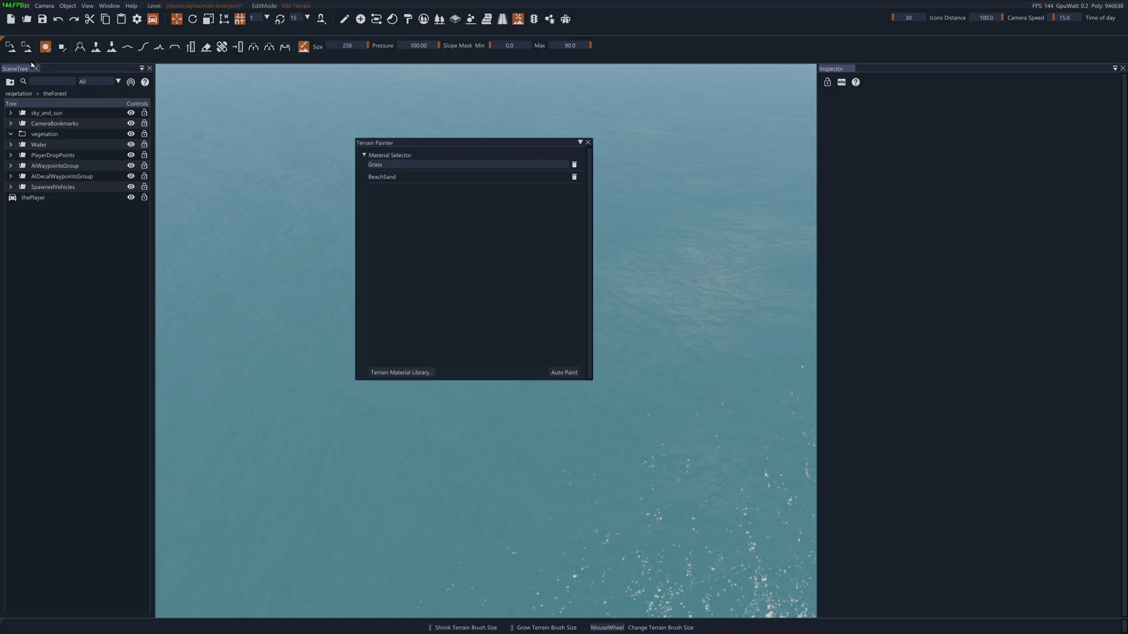
click(9, 47)
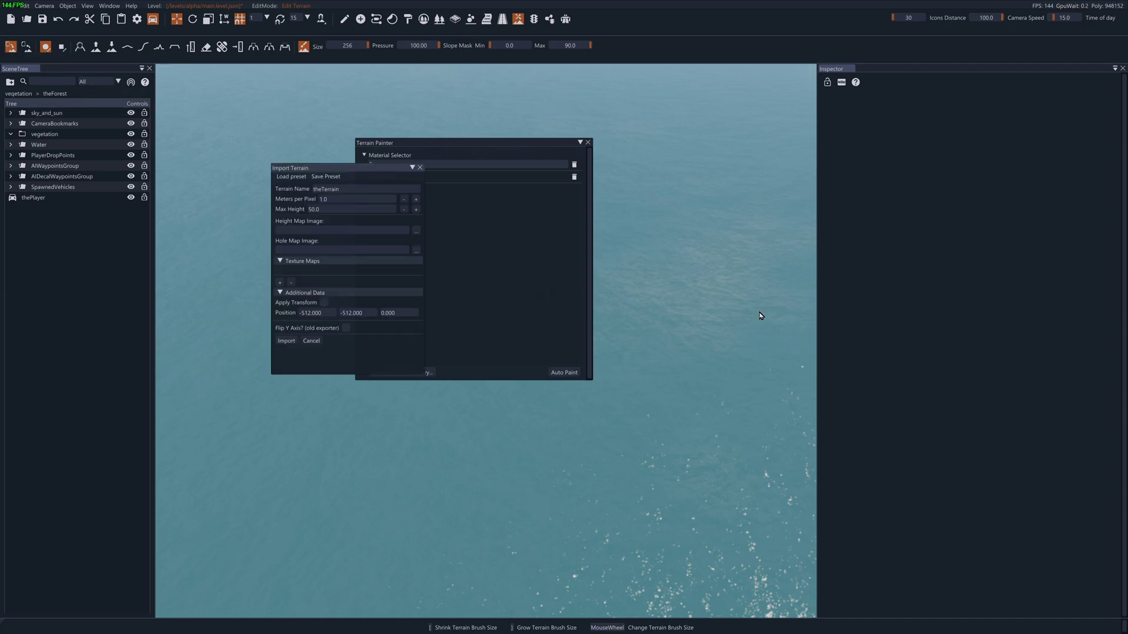
double_click(332, 200)
text(7.9)
double_click(350, 209)
text(3)
- Choose /levels/alpha/alpha_hm.png as the height map image, import the terrain and close the Terrain Painter
click(414, 230)
click(71, 151)
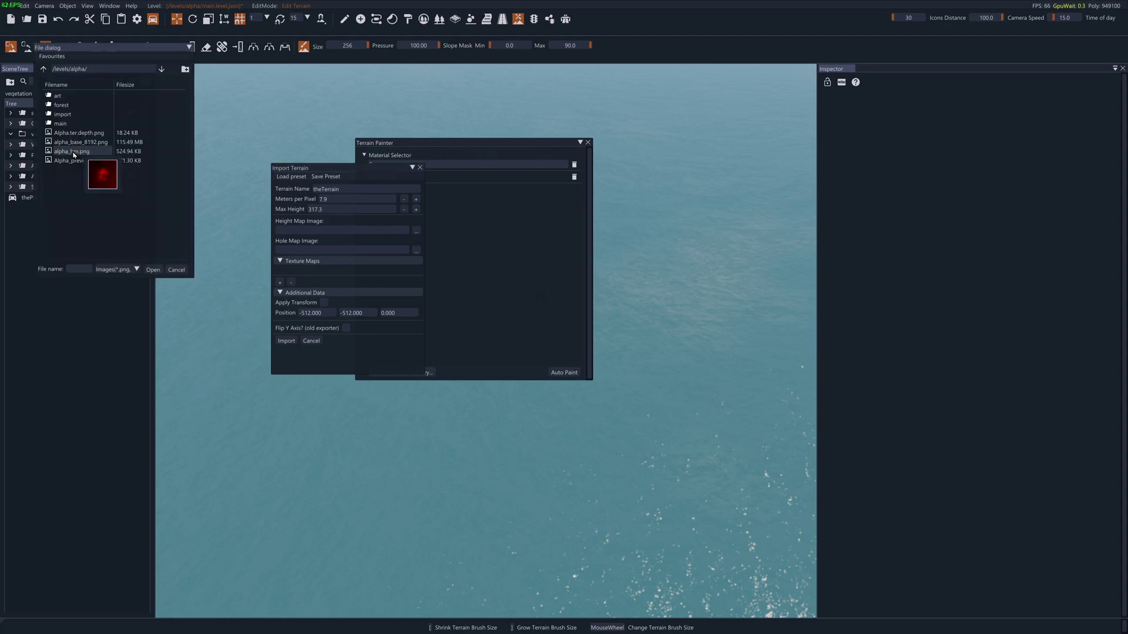
click(161, 267)
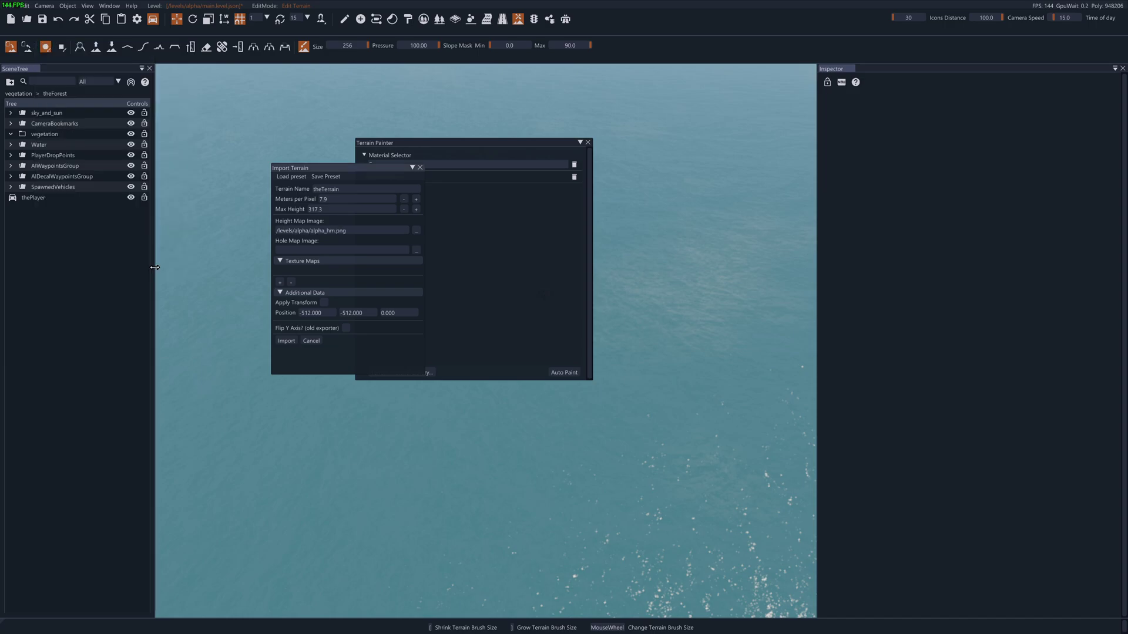
click(287, 342)
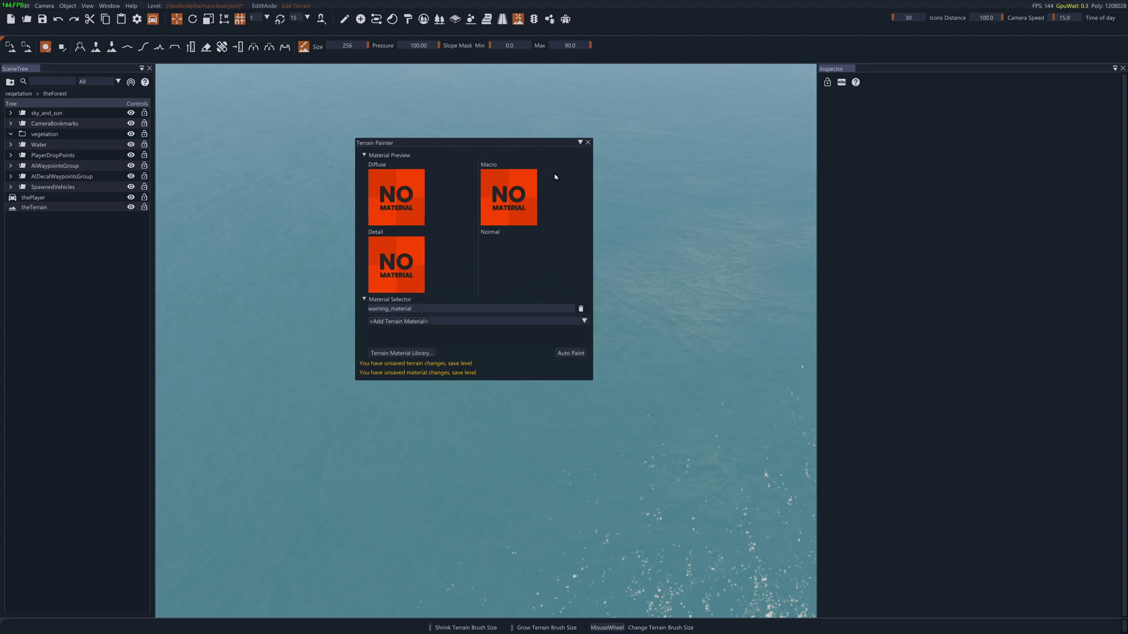
click(587, 142)
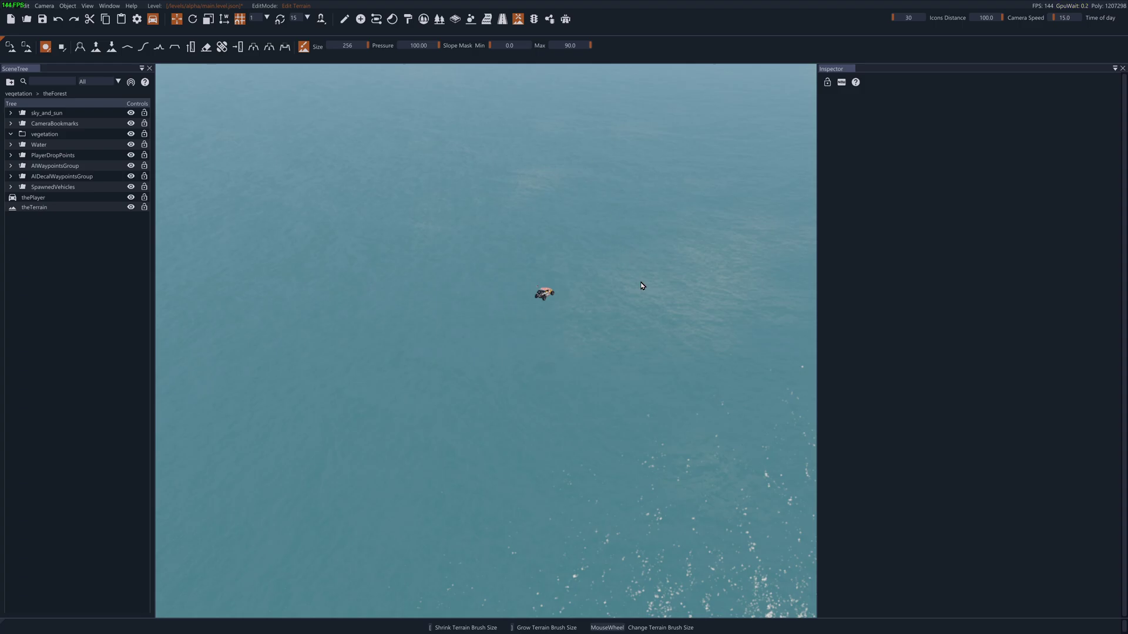
- In object select mode, focus on the imported theTerrain and raise it above the water to a Z position of about 83
click(345, 19)
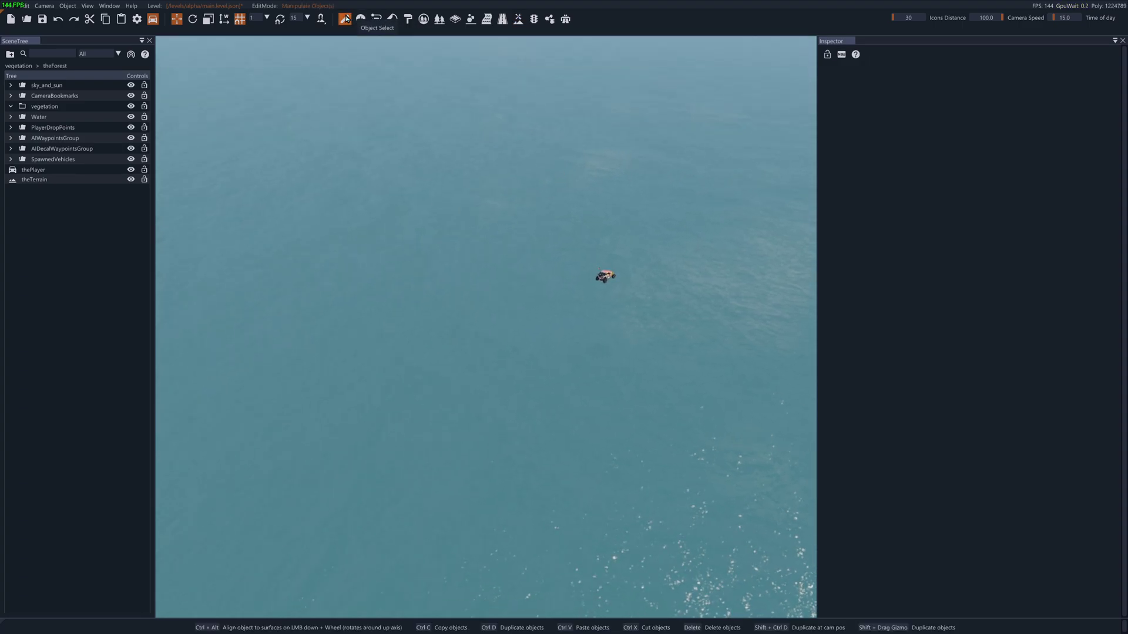
mouse_move(652, 283)
right_down()
mouse_move(563, 247)
mouse_move(634, 217)
mouse_move(734, 294)
mouse_move(640, 211)
mouse_move(639, 272)
right_up()
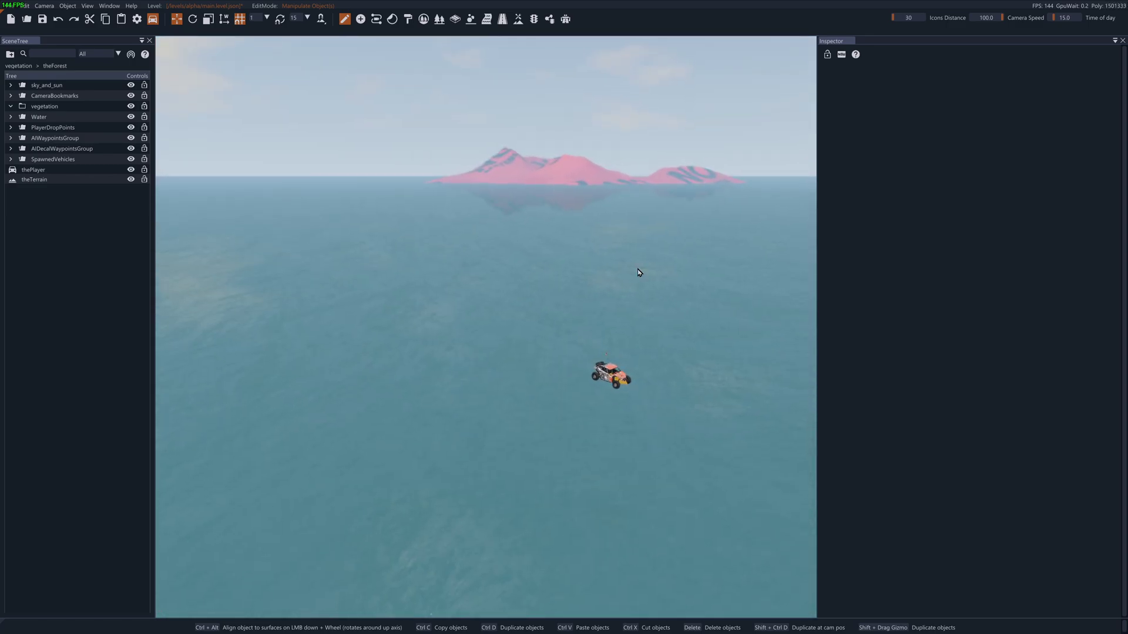
click(35, 180)
key(f)
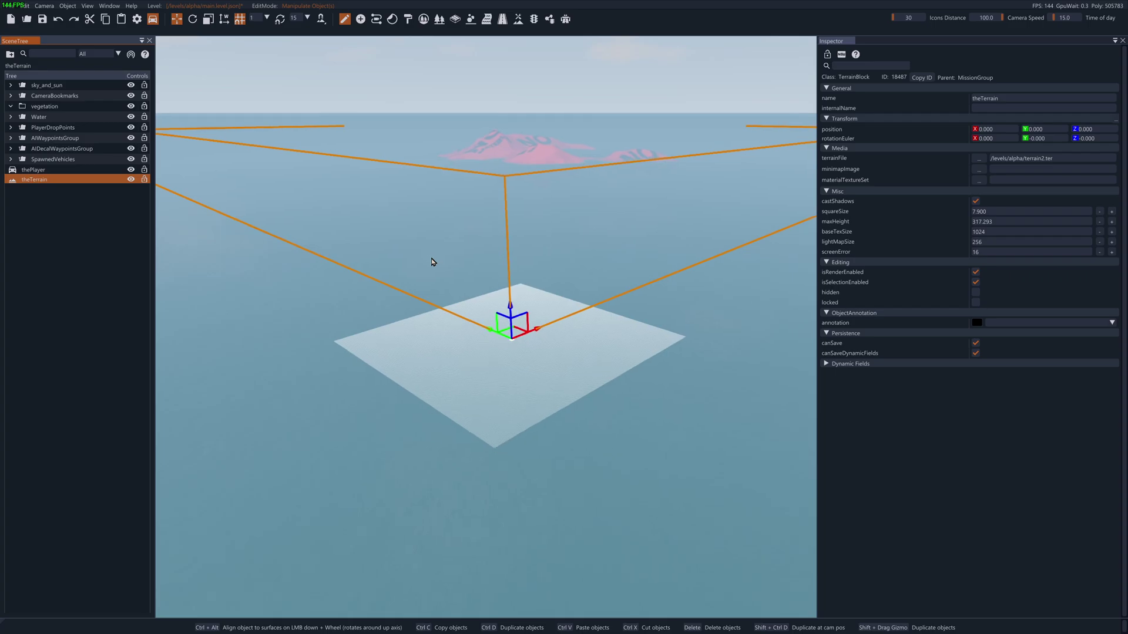
drag(509, 306, 510, 270)
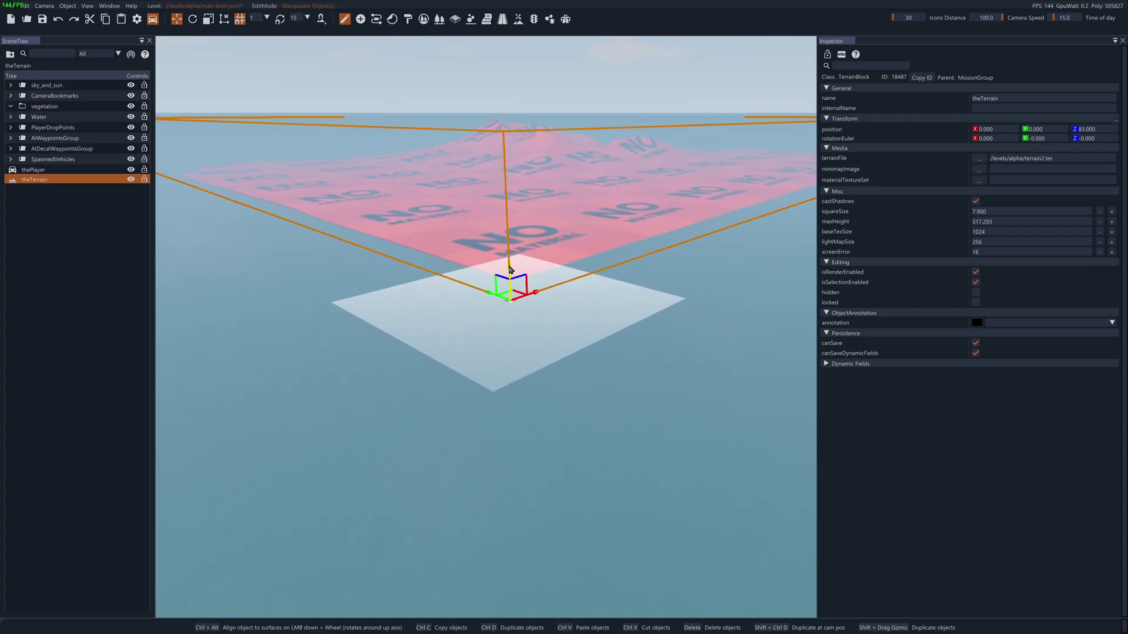
right_drag(509, 270, 501, 149)
key(w)
key(w)
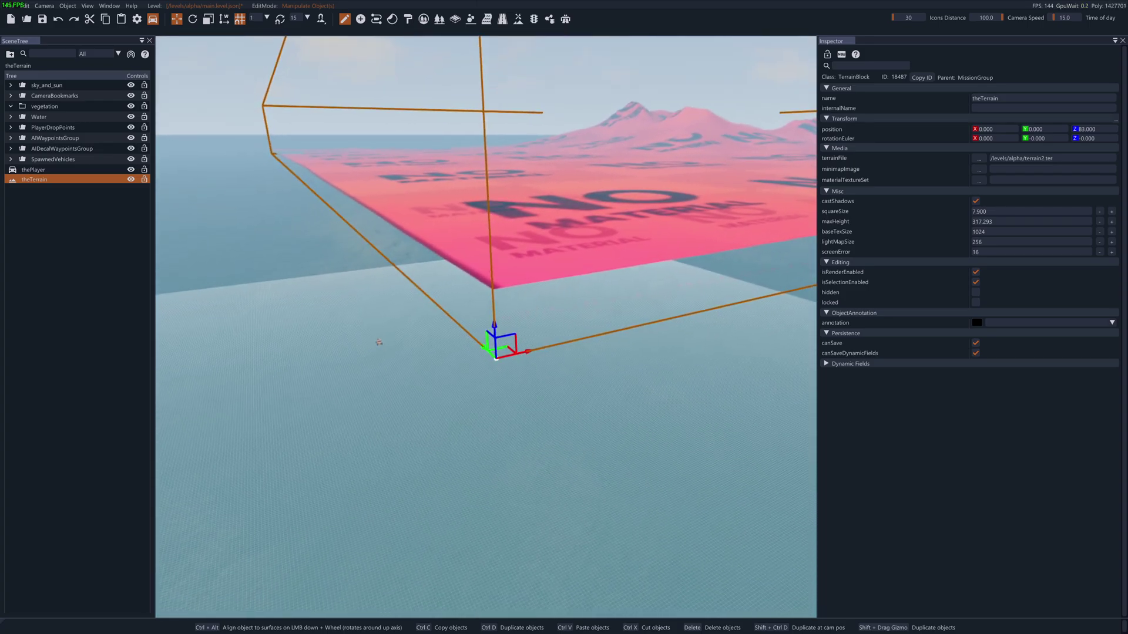
- Rebuild the level's collision data for the repositioned terrain
key(s)
right_drag(578, 285, 574, 292)
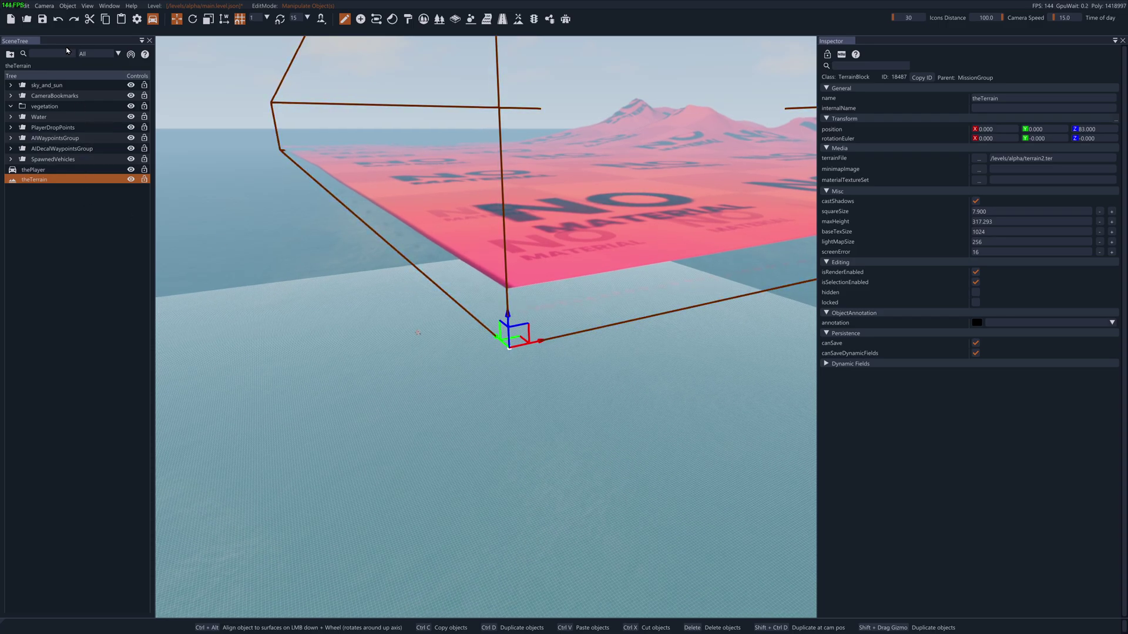
click(44, 5)
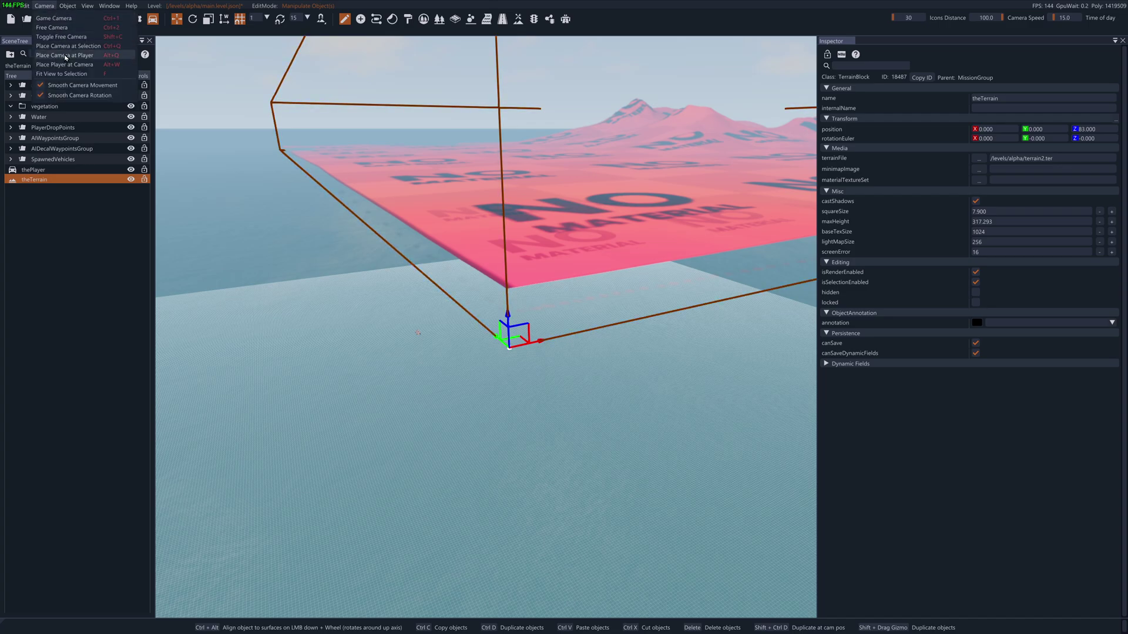
mouse_move(26, 5)
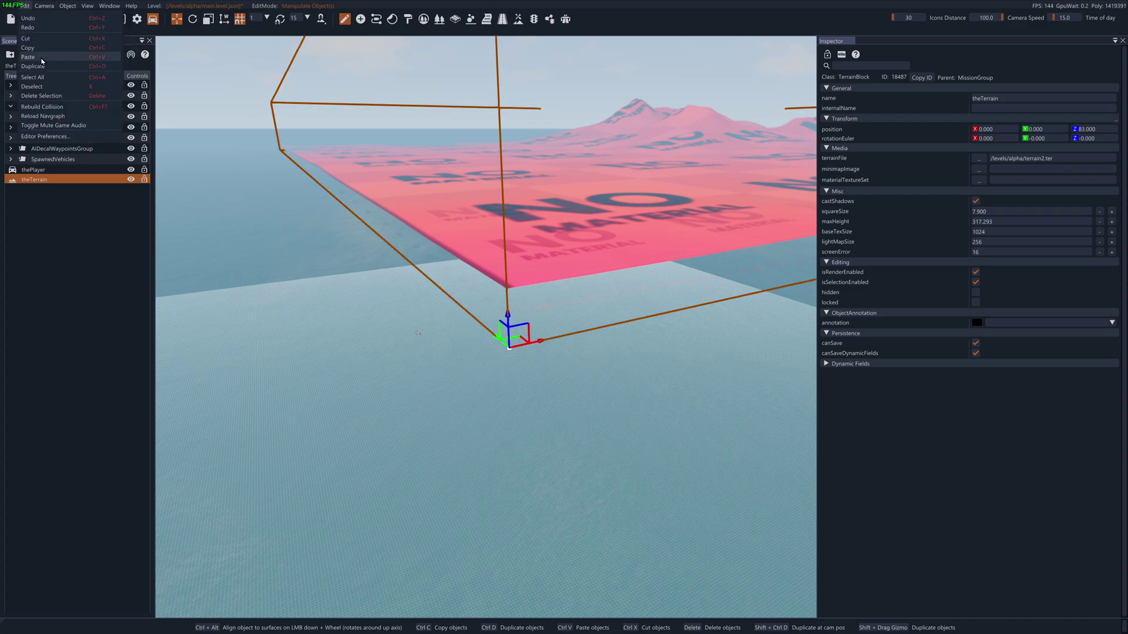
click(42, 106)
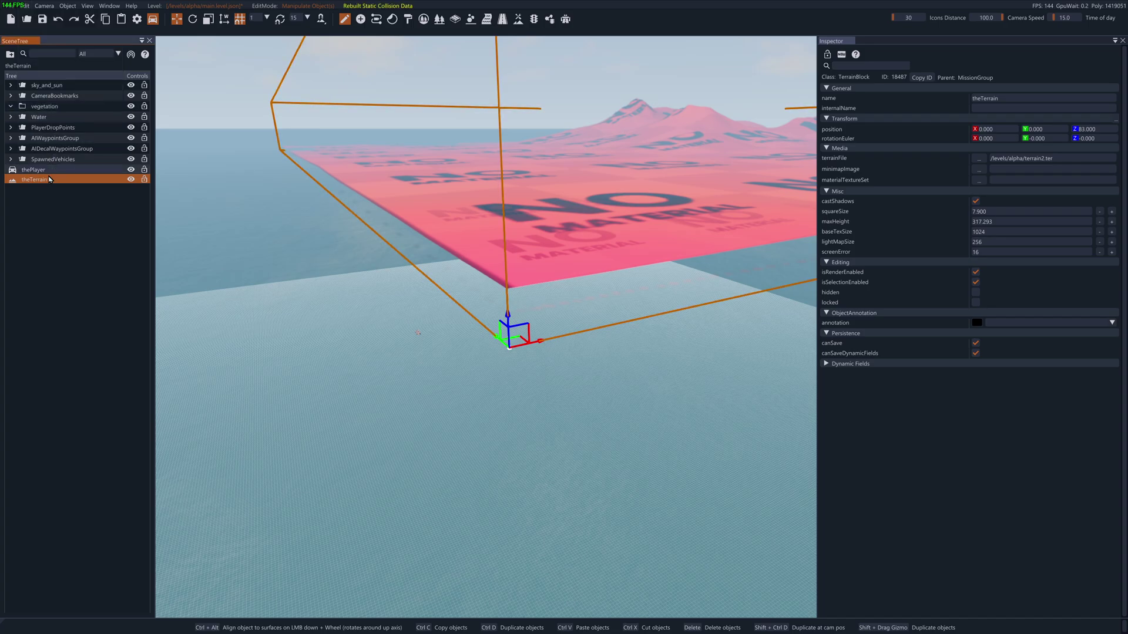
- Select thePlayer vehicle, raise it to a Z position of 171 and shift it along X to -13
click(418, 323)
drag(416, 310, 404, 212)
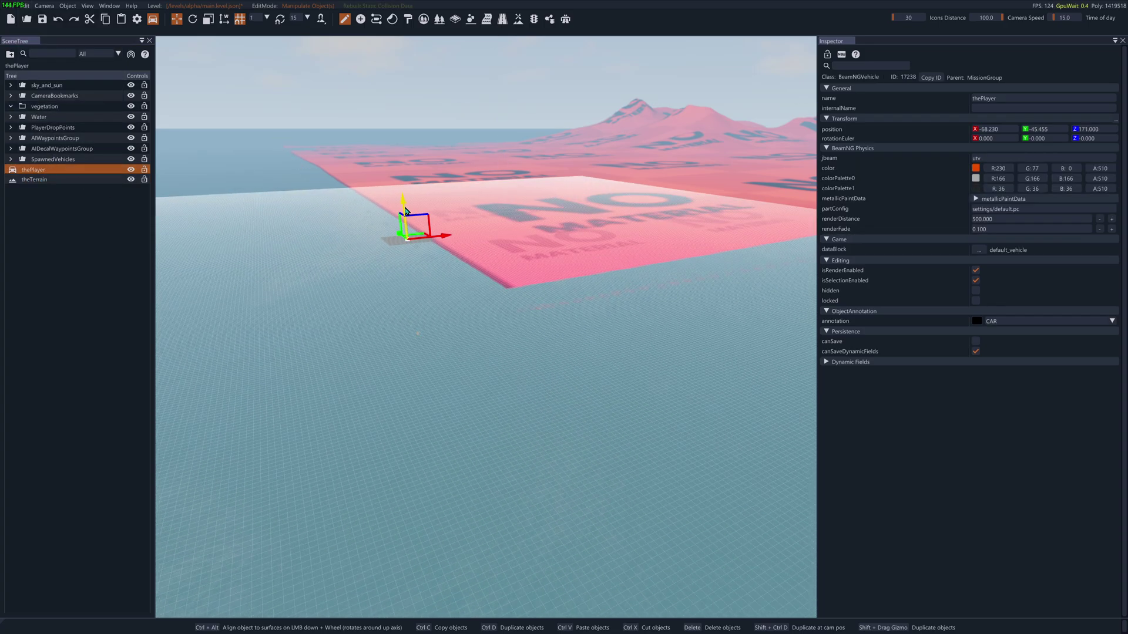
mouse_move(425, 263)
right_down()
mouse_move(370, 264)
mouse_move(425, 264)
right_up()
key(w)
drag(397, 245, 808, 246)
key(w)
mouse_move(632, 307)
right_down()
mouse_move(720, 282)
mouse_move(778, 317)
mouse_move(627, 315)
right_up()
key(s)
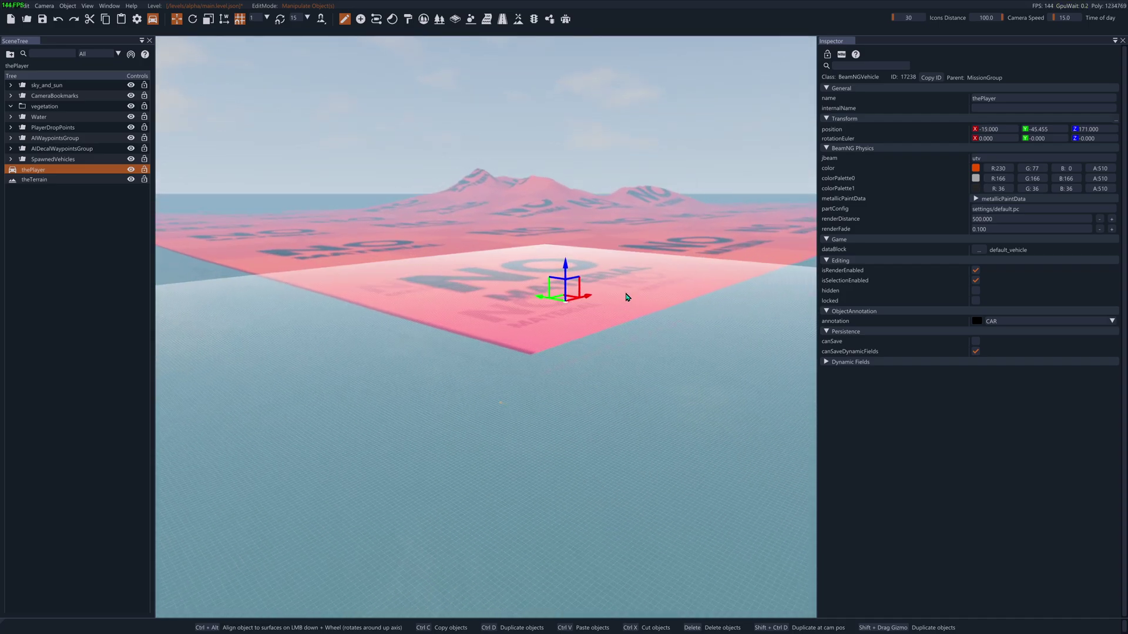
- Place thePlayer over the terrain's corner area at X 79, Y 36 and set it just above the ground at Z 126
drag(552, 298, 463, 285)
right_drag(463, 284, 358, 257)
key(w)
key(d)
drag(574, 282, 776, 323)
drag(736, 255, 732, 363)
key(w)
mouse_move(672, 403)
right_down()
mouse_move(731, 409)
mouse_move(681, 470)
mouse_move(693, 447)
mouse_move(669, 408)
right_up()
key(w)
key(s)
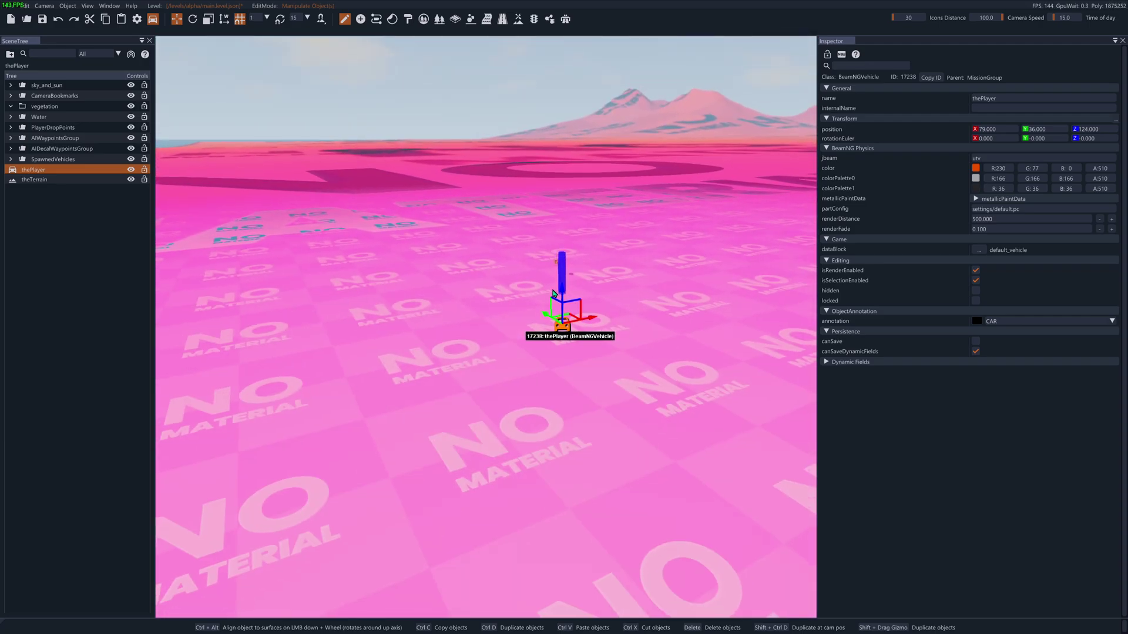
drag(561, 298, 565, 264)
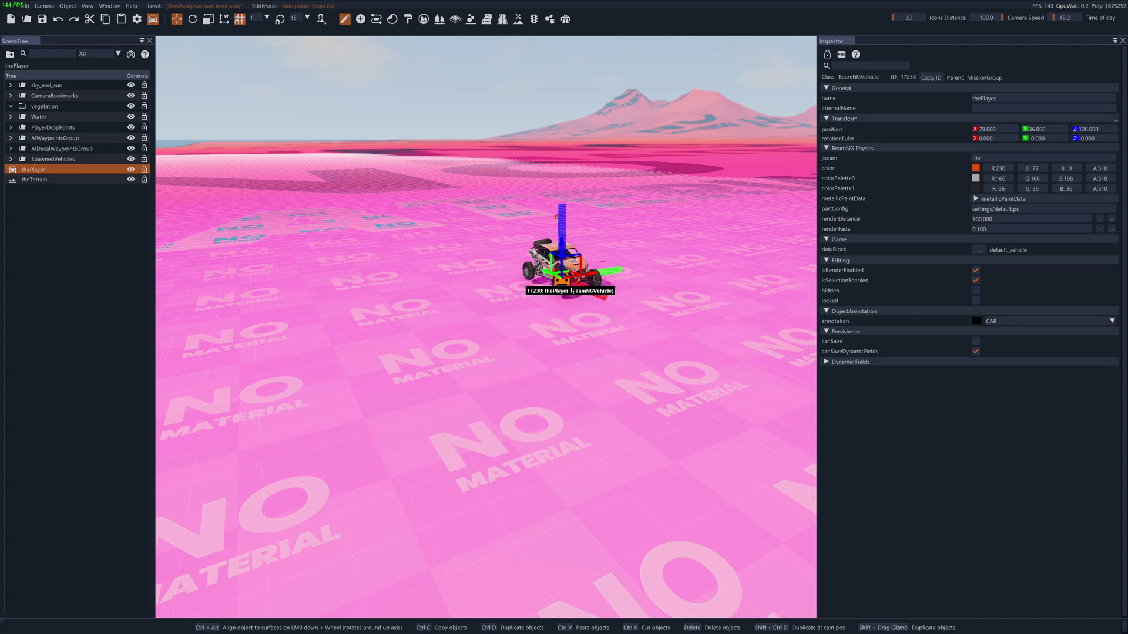
- Rotate thePlayer vehicle to -135 degrees about Z, return to move mode and save the level
key(2)
drag(553, 286, 618, 288)
right_drag(634, 295, 663, 288)
key(s)
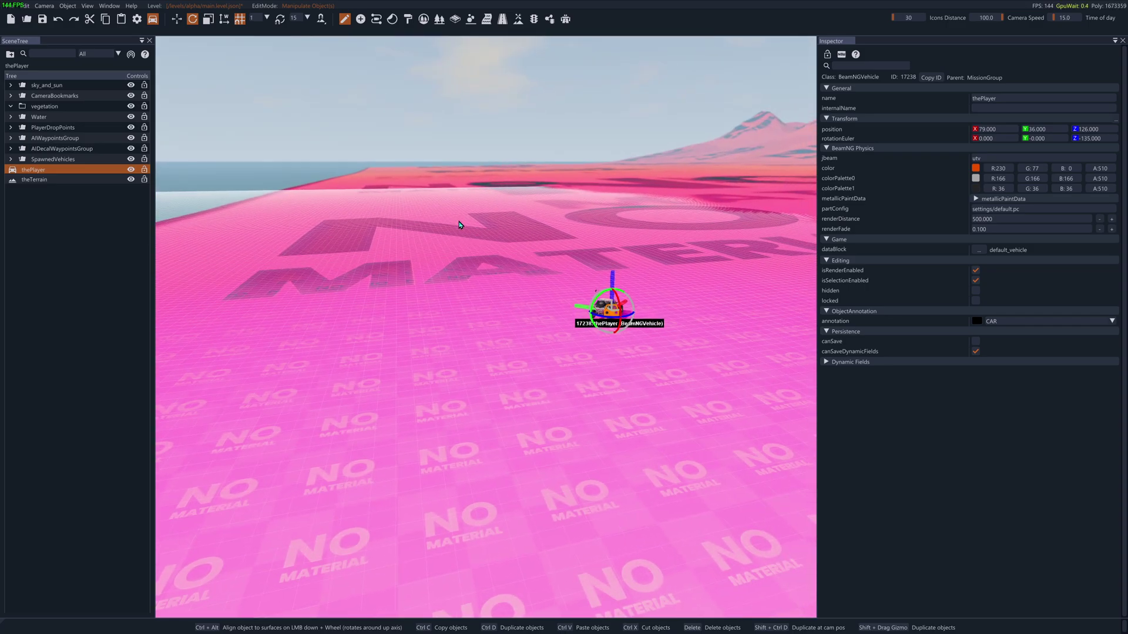
key(1)
right_drag(530, 357, 552, 358)
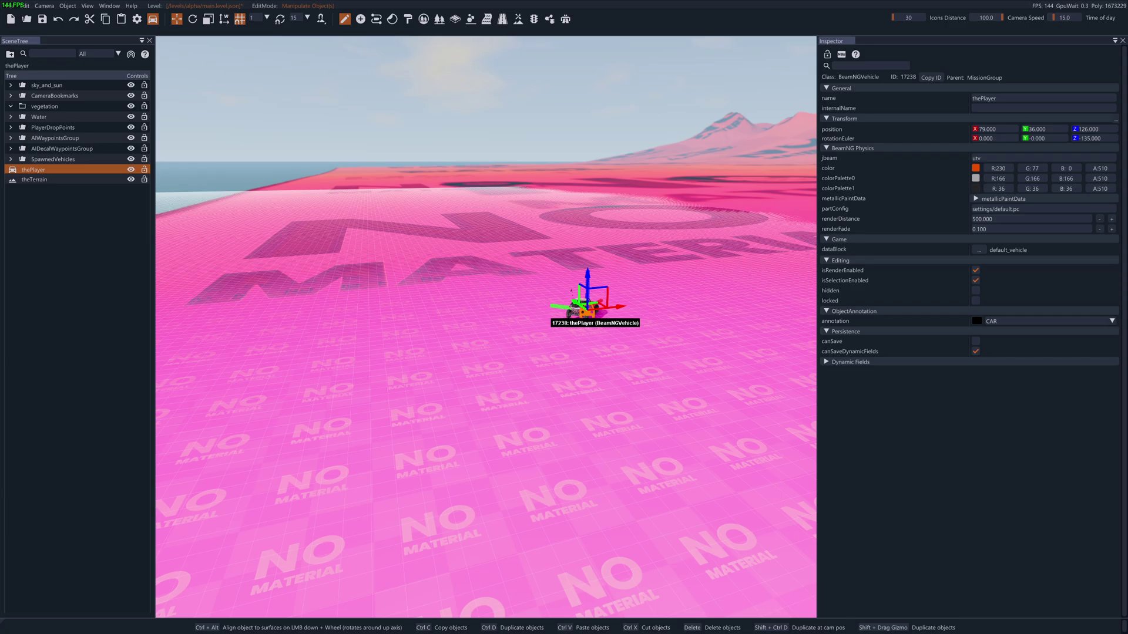
right_drag(559, 395, 593, 371)
key(w)
key(s)
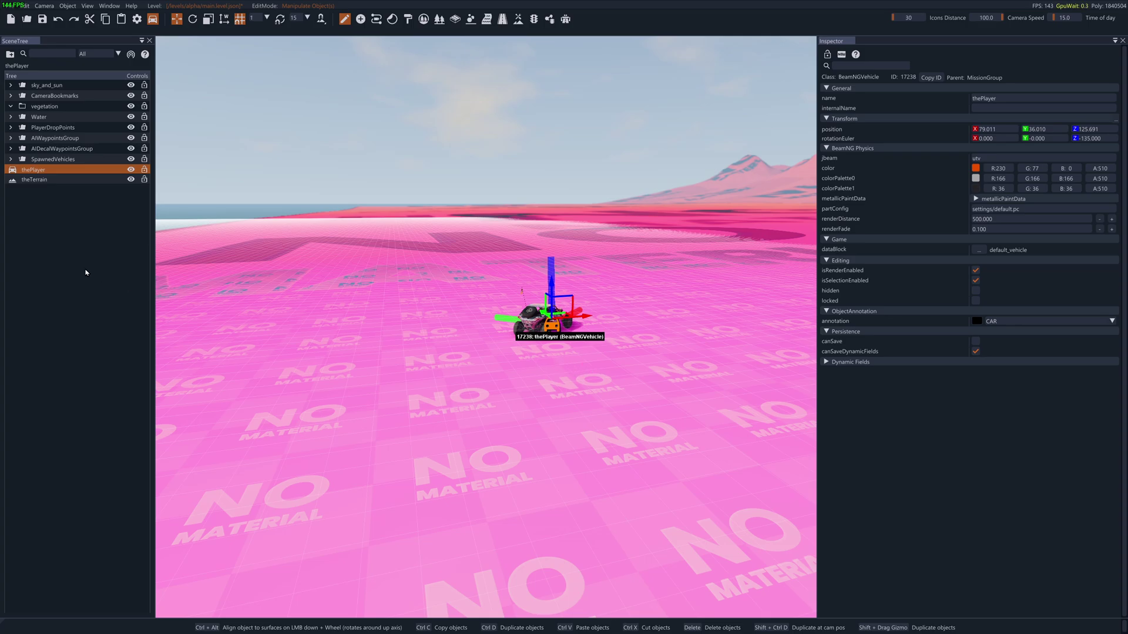
click(43, 19)
- Select theTerrain and add a new terrain material named Desert to the Terrain Material Library
click(36, 181)
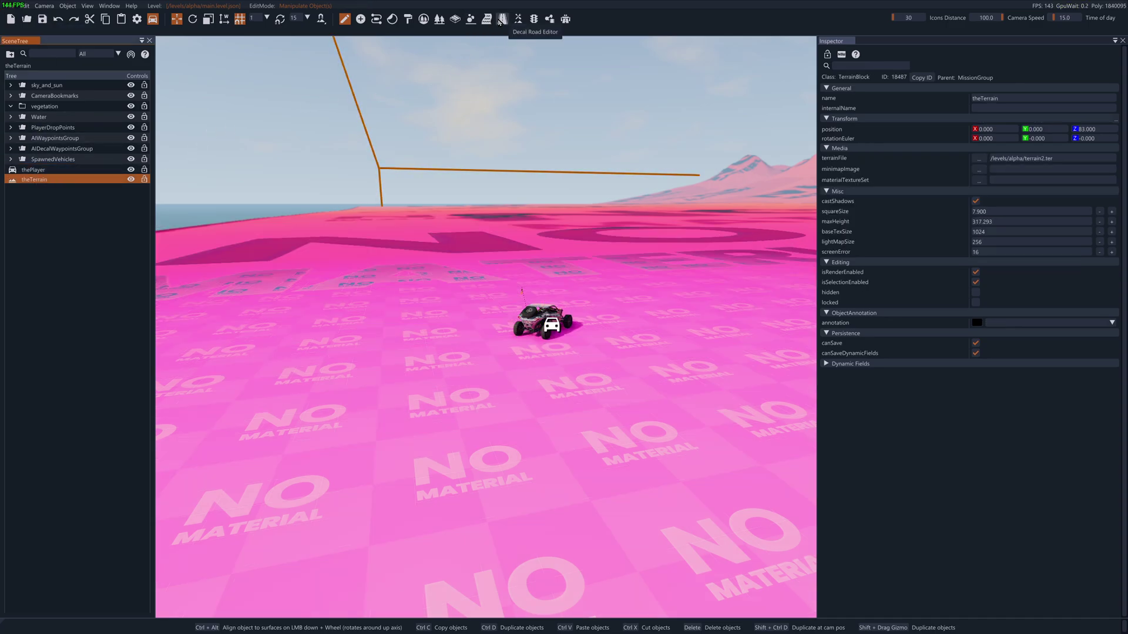
click(517, 19)
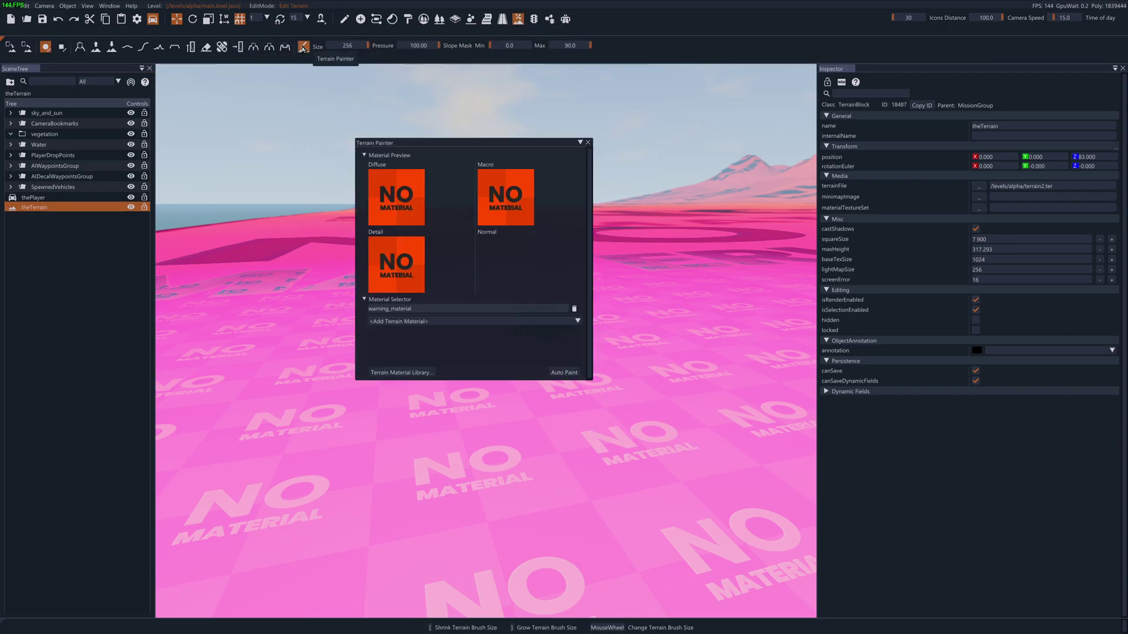
click(423, 372)
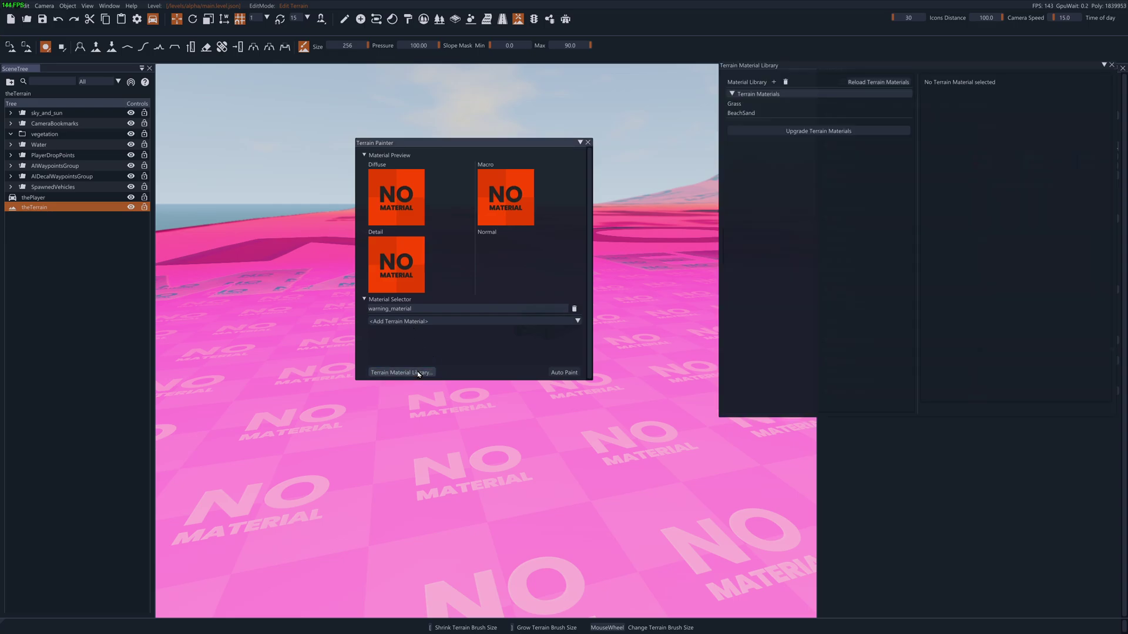
click(778, 211)
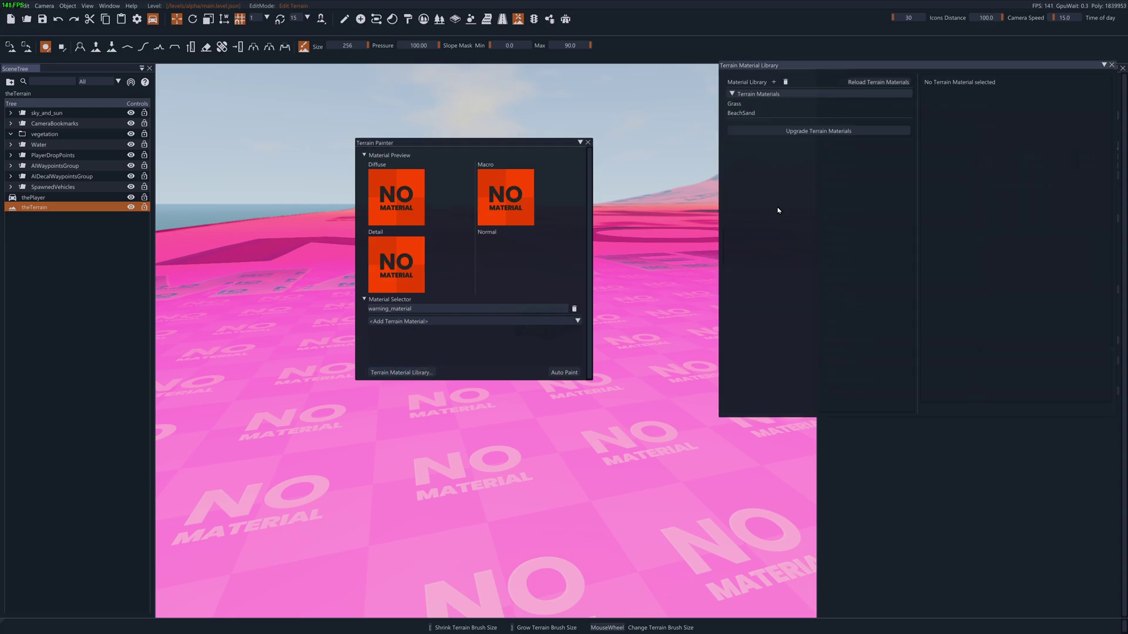
click(773, 83)
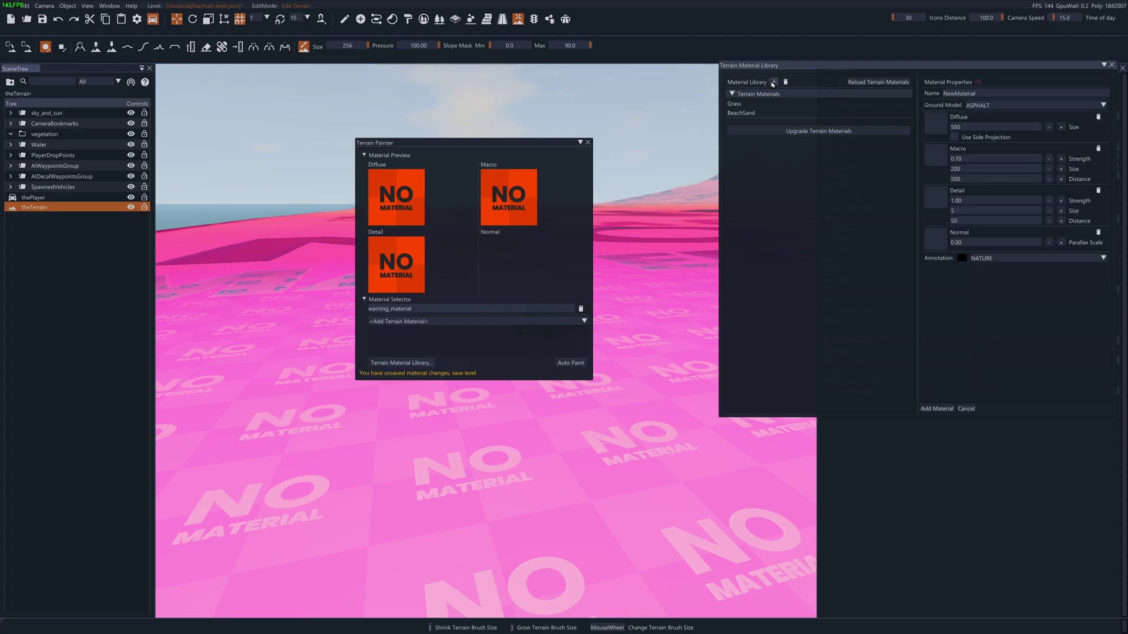
double_click(1004, 95)
text(Desert)
click(935, 409)
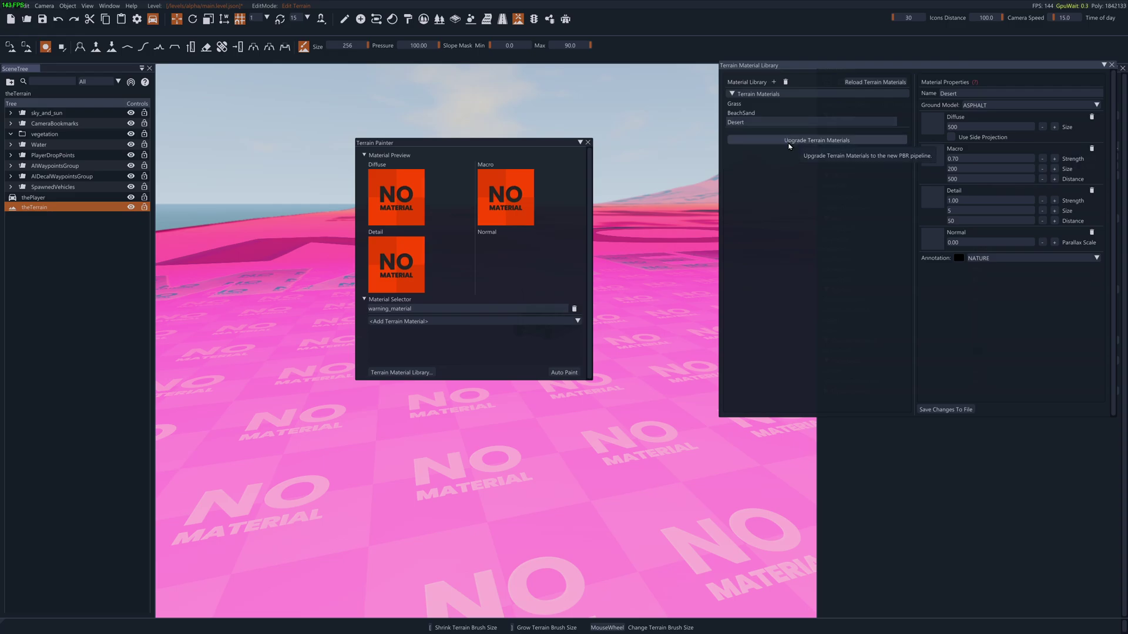
- Upgrade the terrain materials to the new PBR pipeline and close the Terrain Painter
click(786, 139)
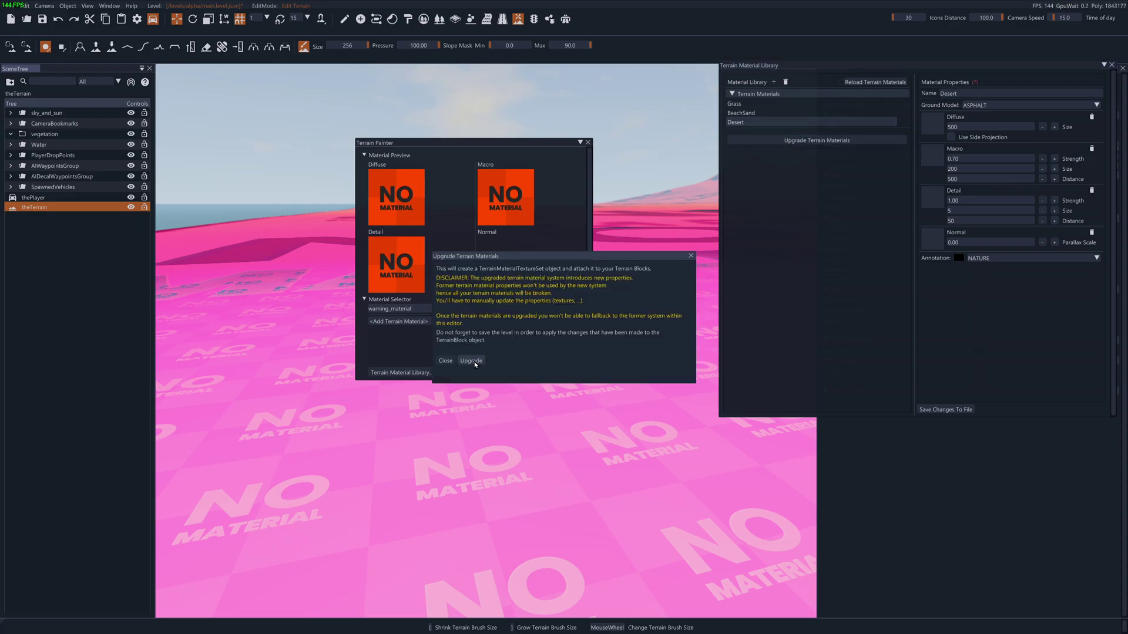
click(471, 360)
click(691, 257)
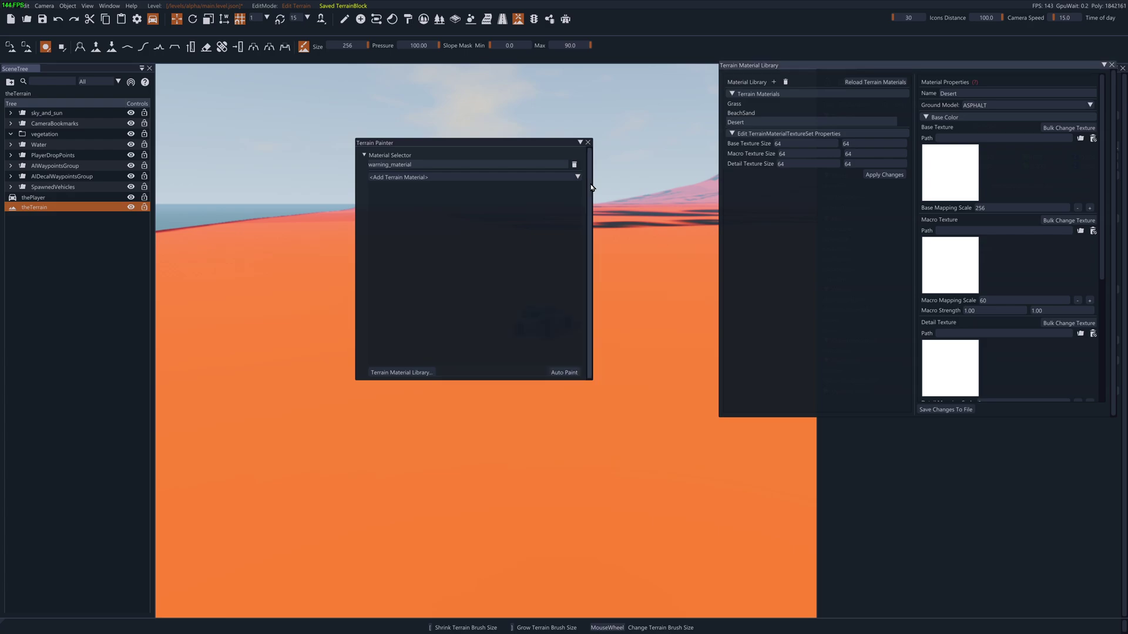
click(588, 142)
- Set the texture set sizes to 8192 x 8192 base, 4096 x 4096 macro and 2048 x 2048 detail, and apply the changes
key(s)
right_drag(659, 241, 659, 293)
click(794, 142)
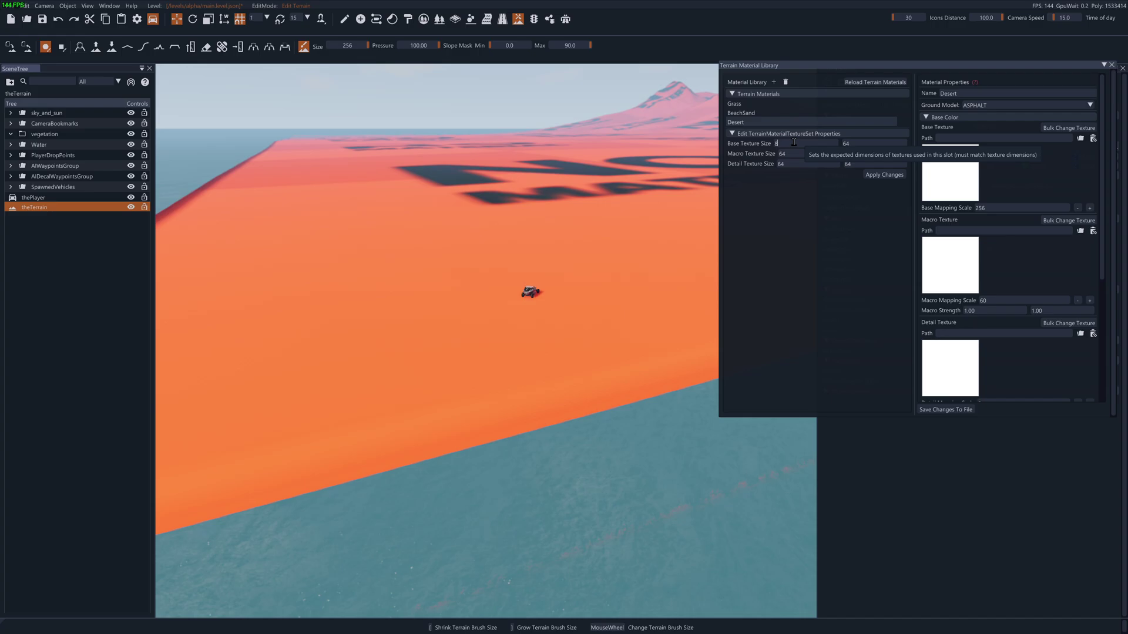
double_click(859, 143)
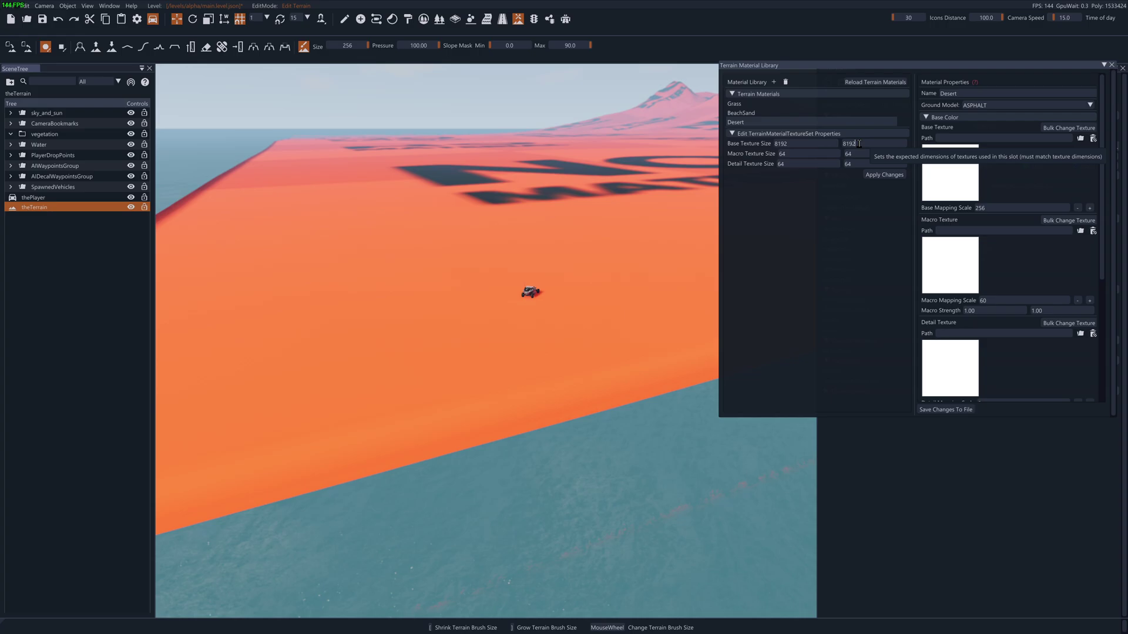
double_click(806, 153)
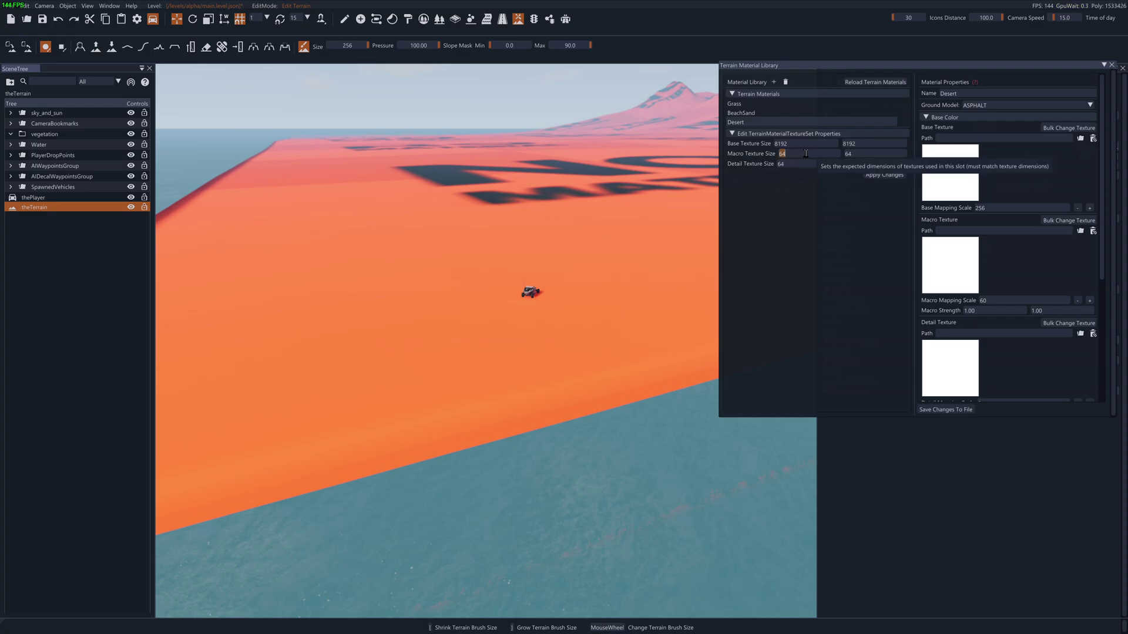
double_click(859, 153)
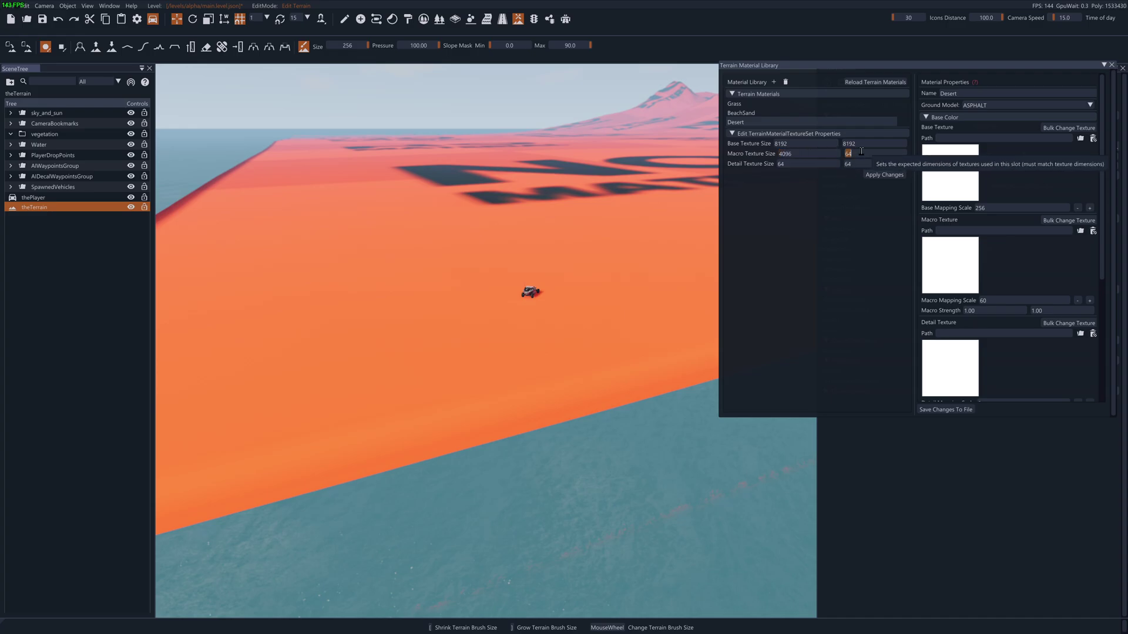
key(Tab)
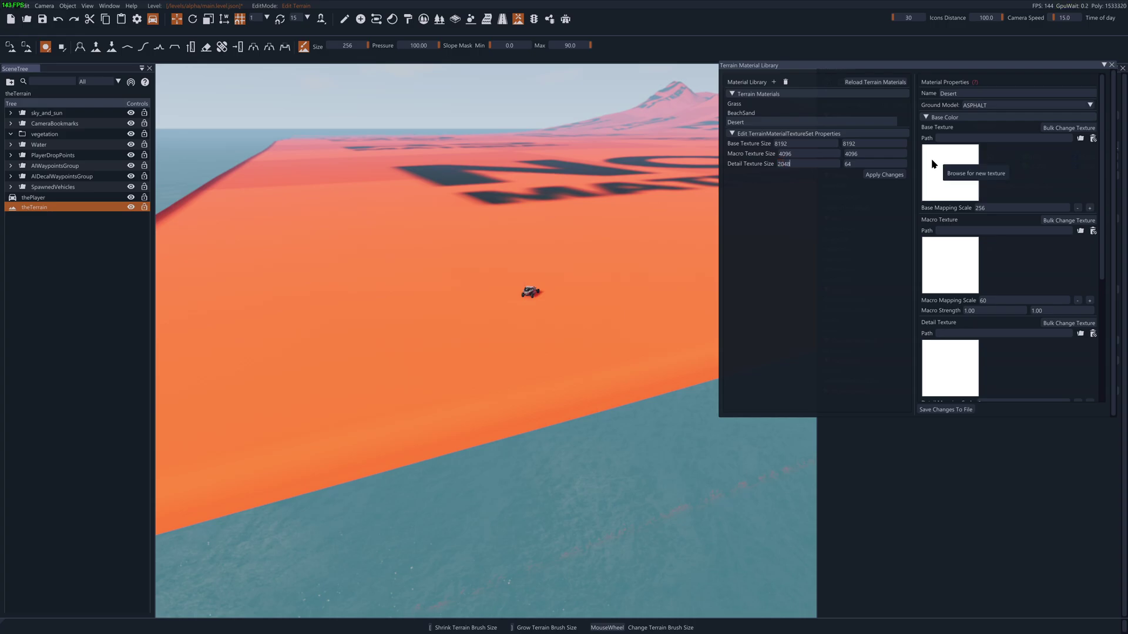
double_click(856, 164)
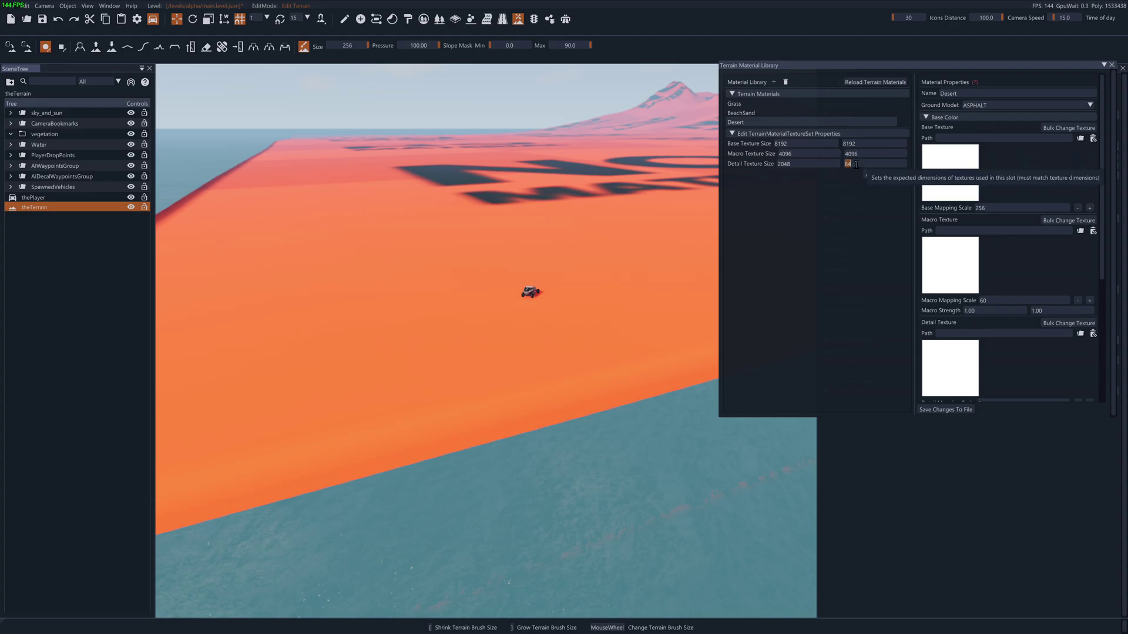
double_click(862, 153)
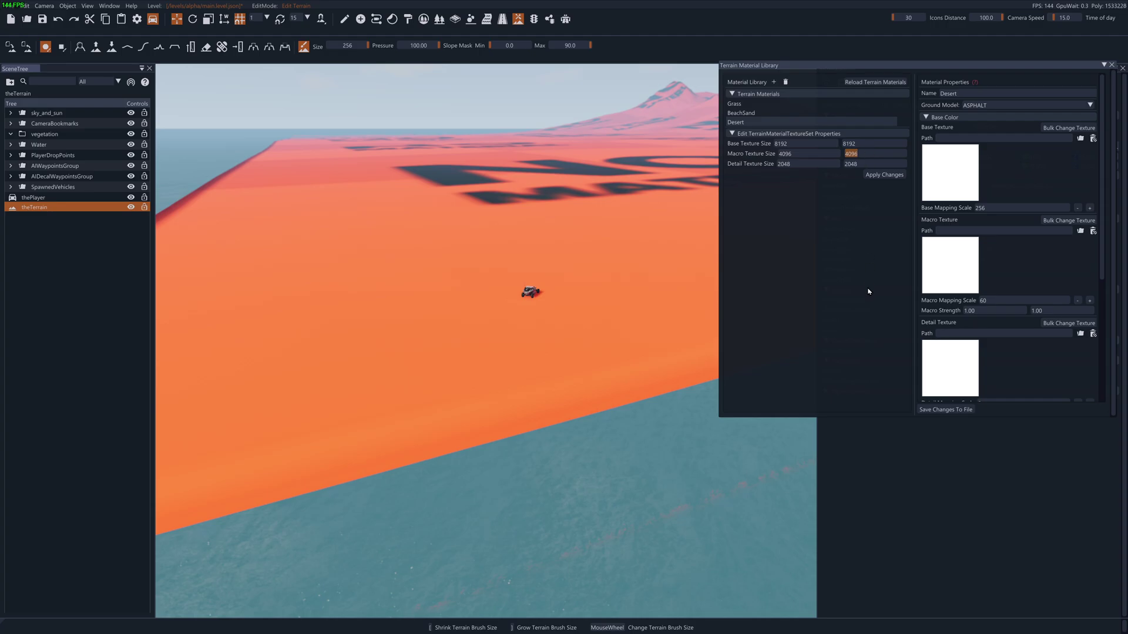
click(887, 174)
- Load /levels/Alpha/alpha_base_8192.png as the Desert material's Base Color base texture
click(952, 172)
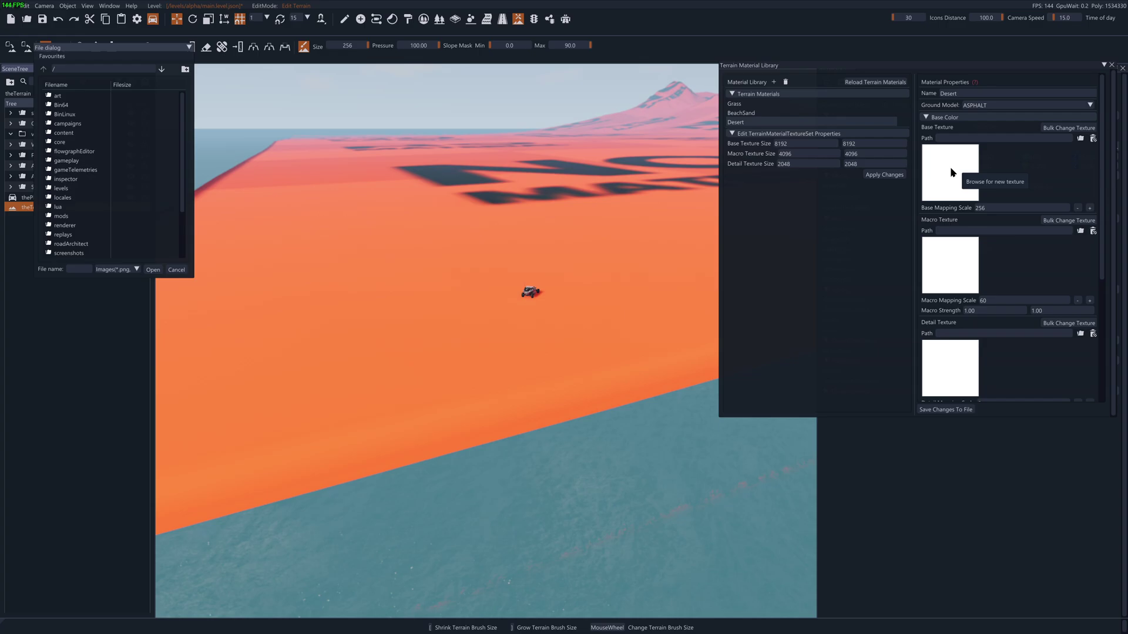
double_click(77, 193)
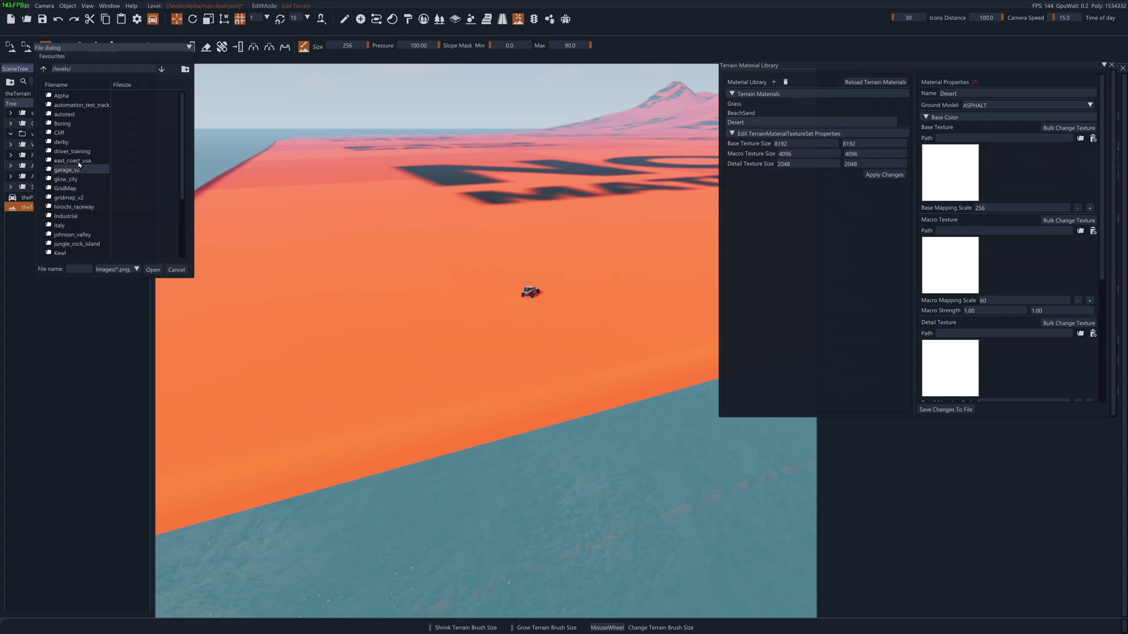
double_click(69, 97)
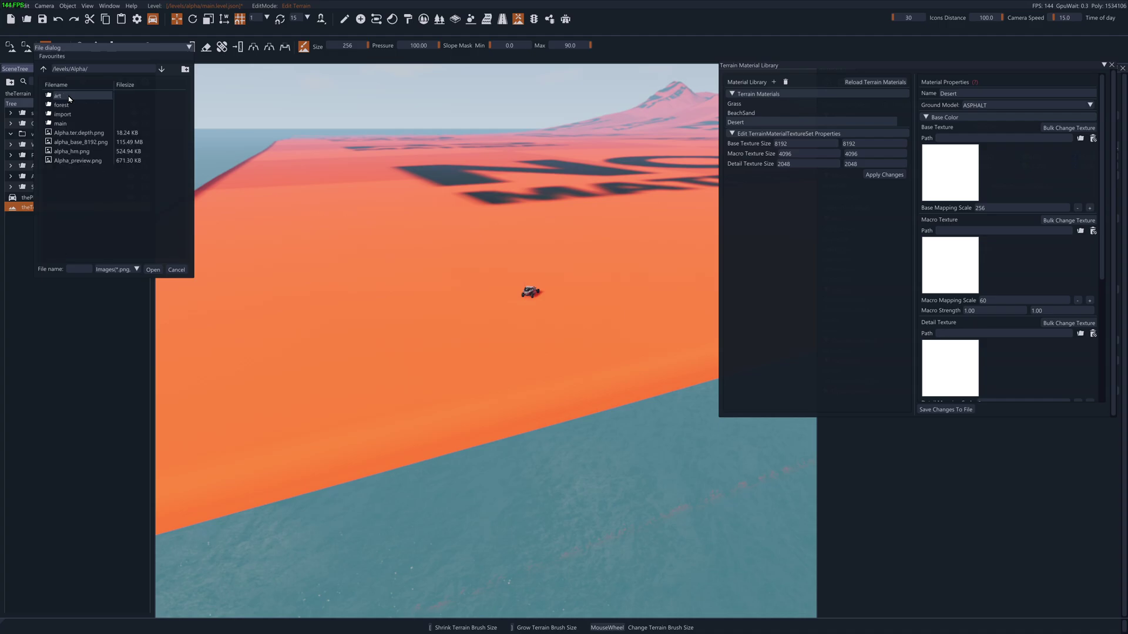
click(79, 142)
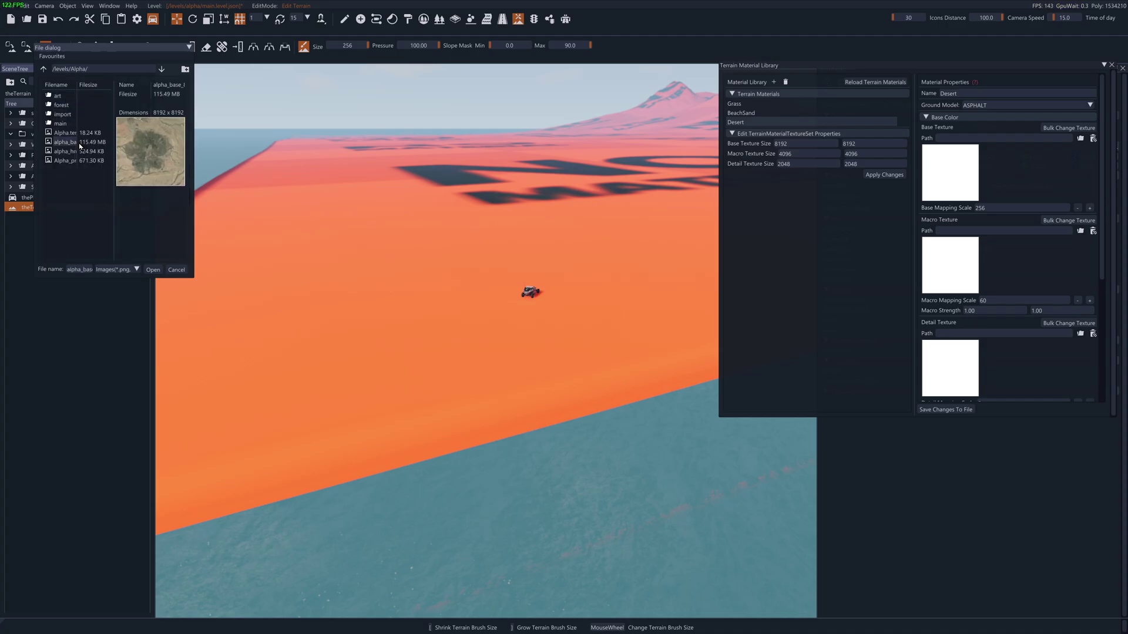
click(153, 269)
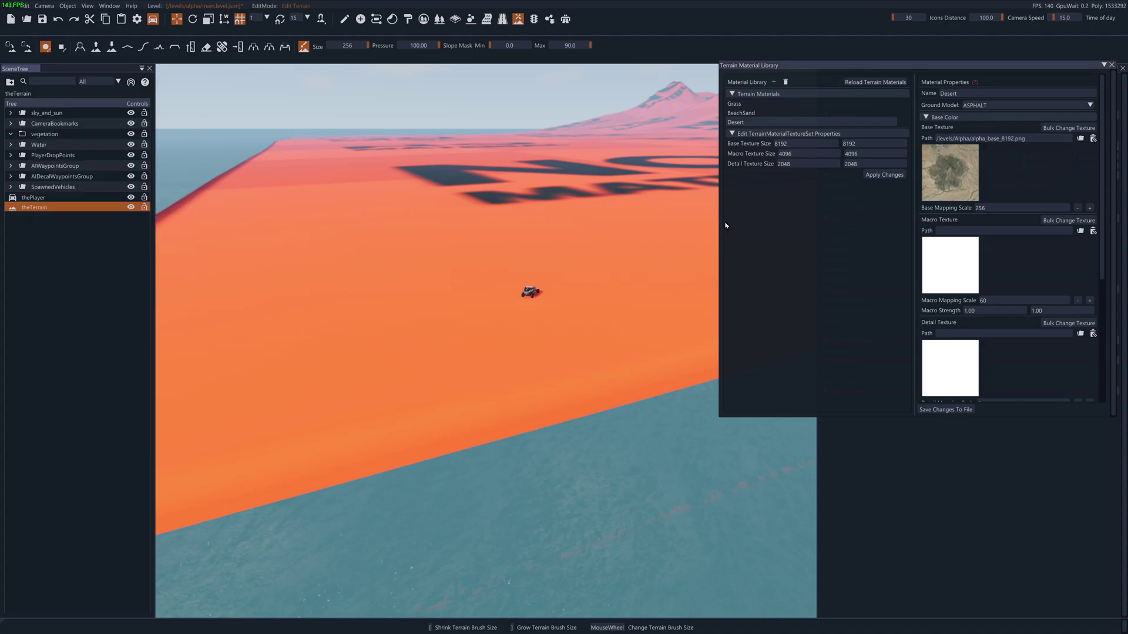
- Load /levels/Alpha/alpha_base_8192.png as the Desert material's Ambient Occlusion base texture and save the material changes to file
click(926, 118)
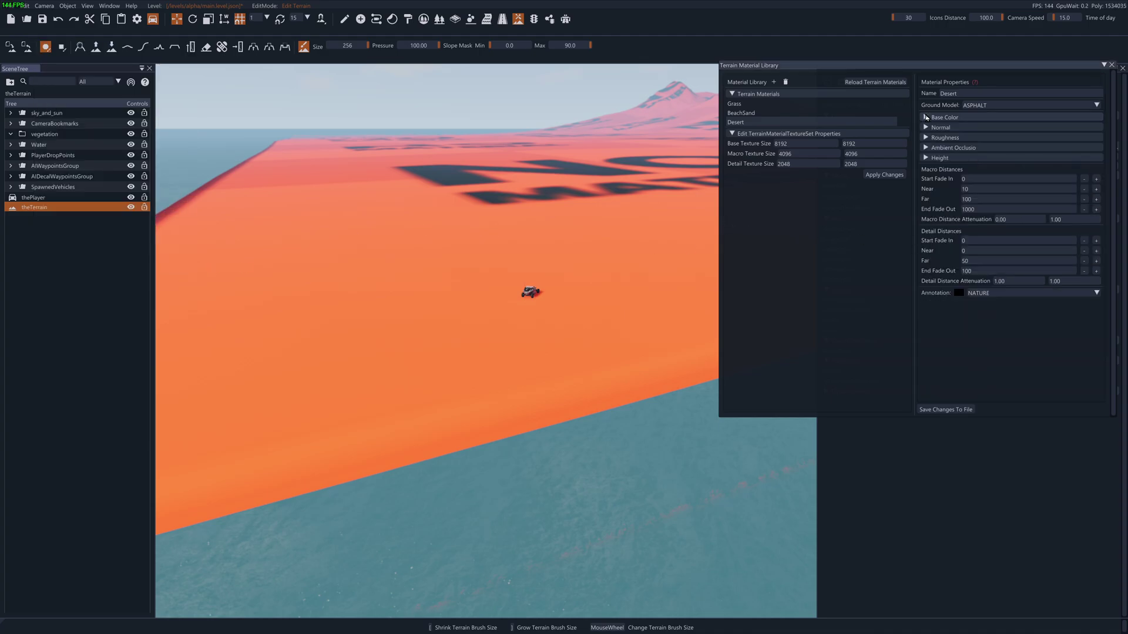
click(926, 148)
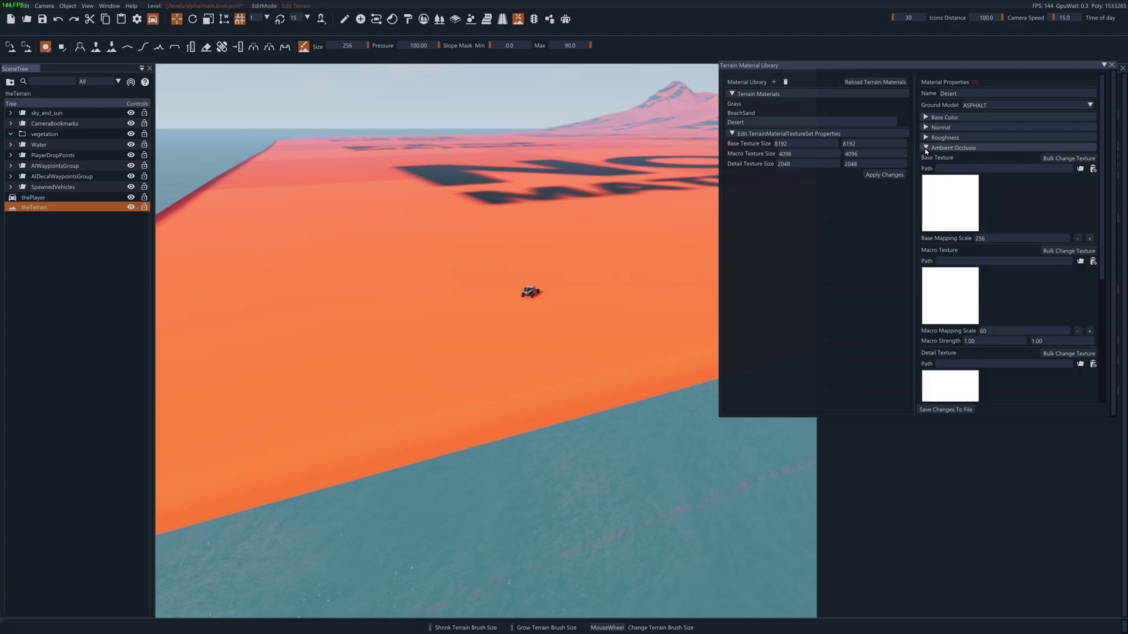
click(945, 204)
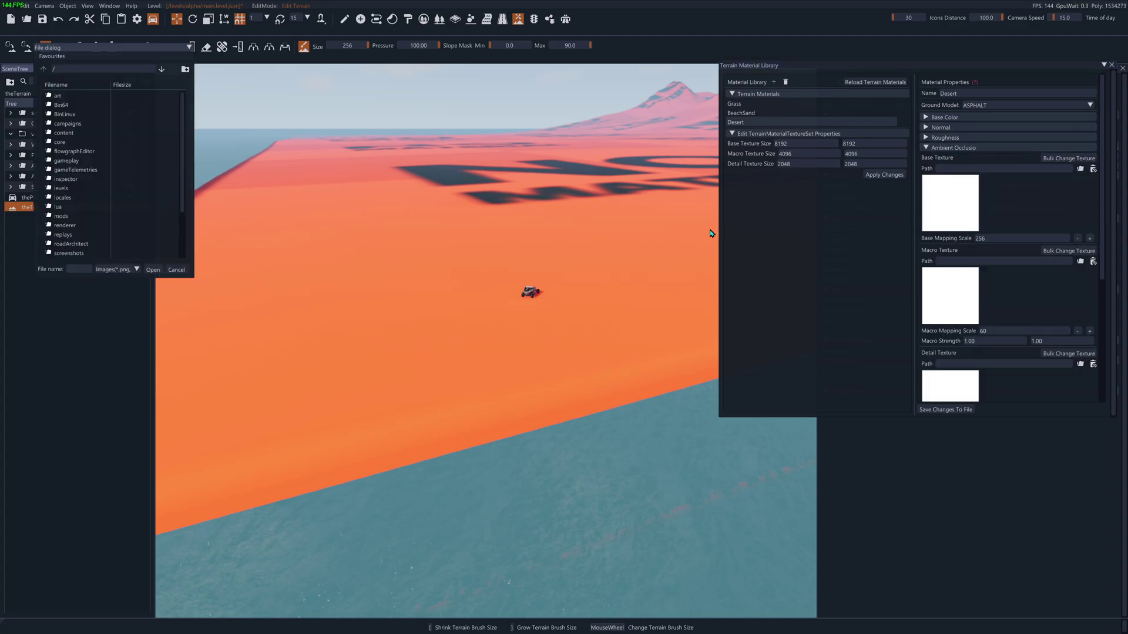
double_click(82, 188)
double_click(61, 95)
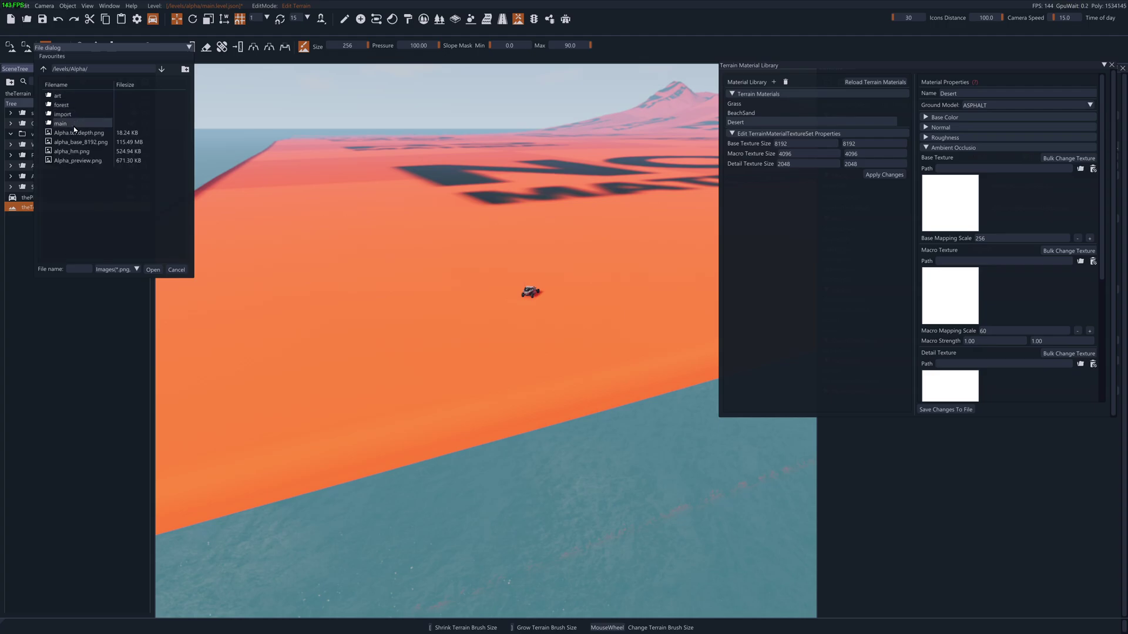
click(67, 142)
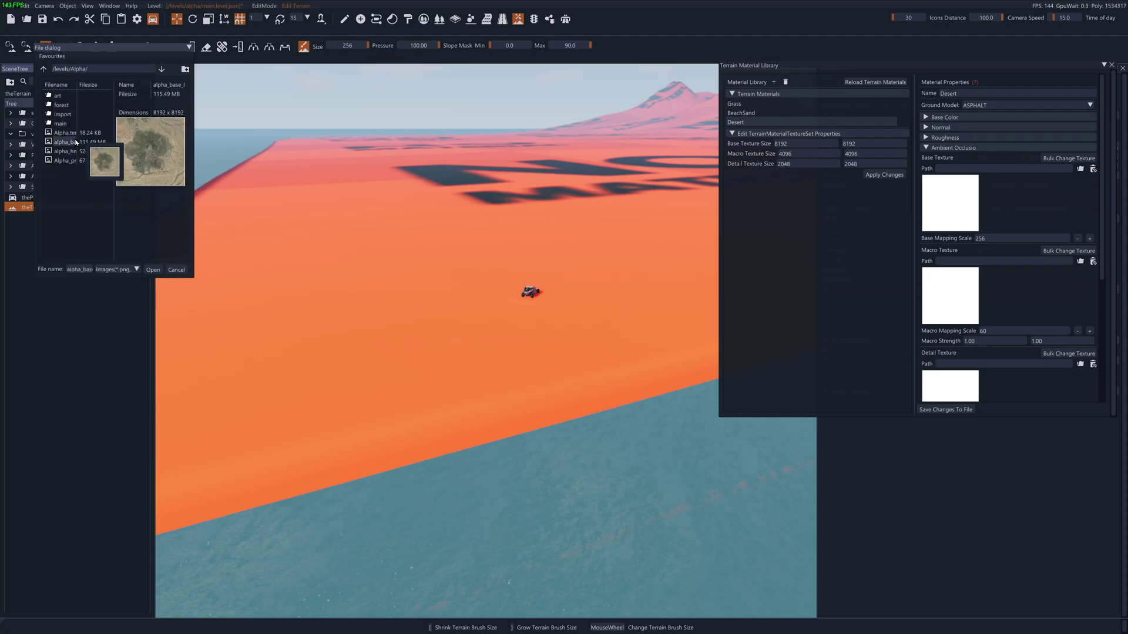
click(152, 270)
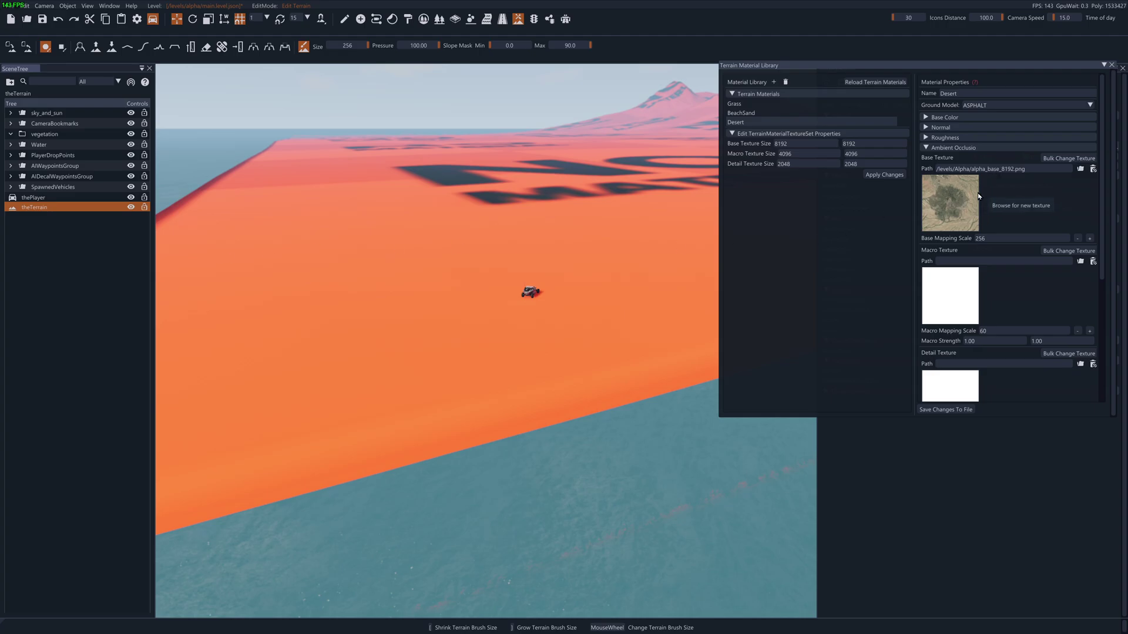
click(948, 410)
- In the Terrain Painter, add the Desert material to the terrain and remove warning_material
click(304, 47)
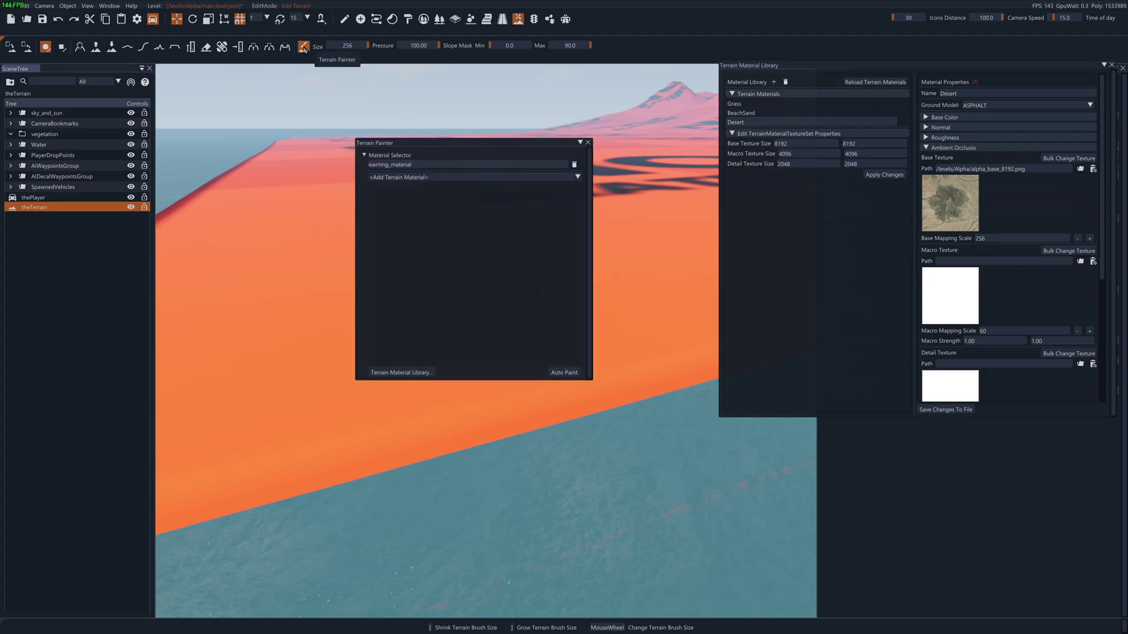
click(447, 180)
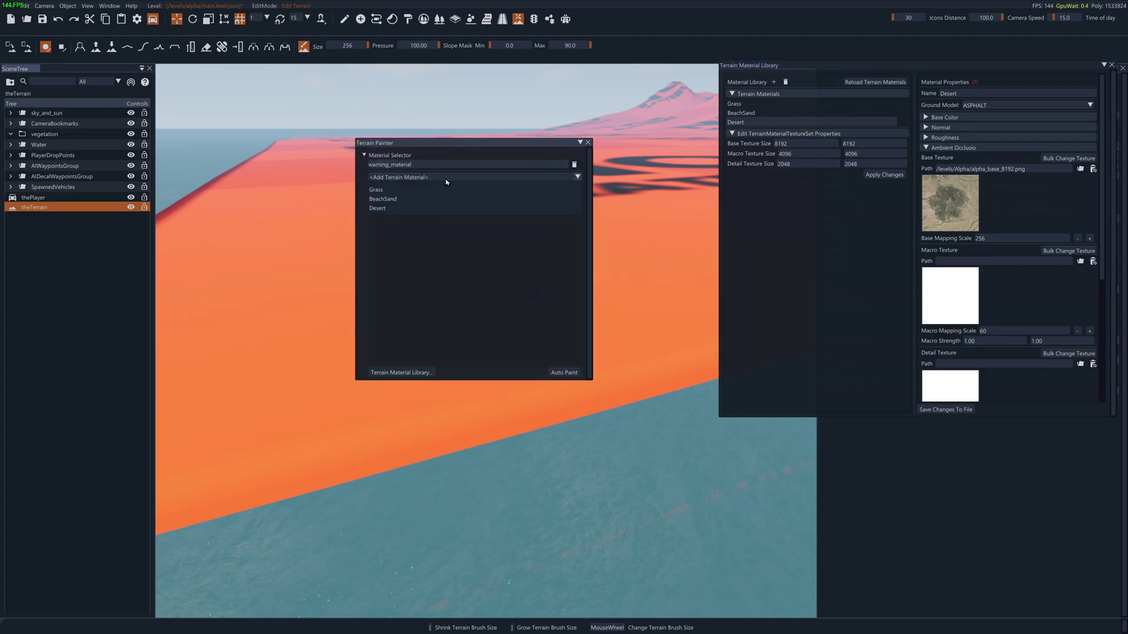
click(415, 212)
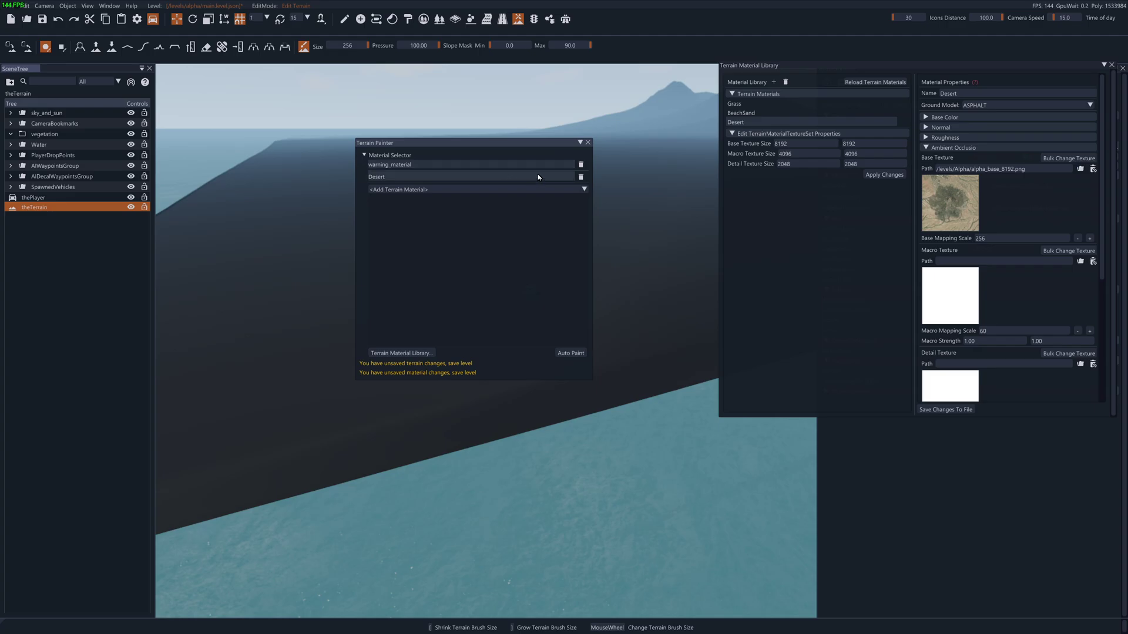
click(581, 165)
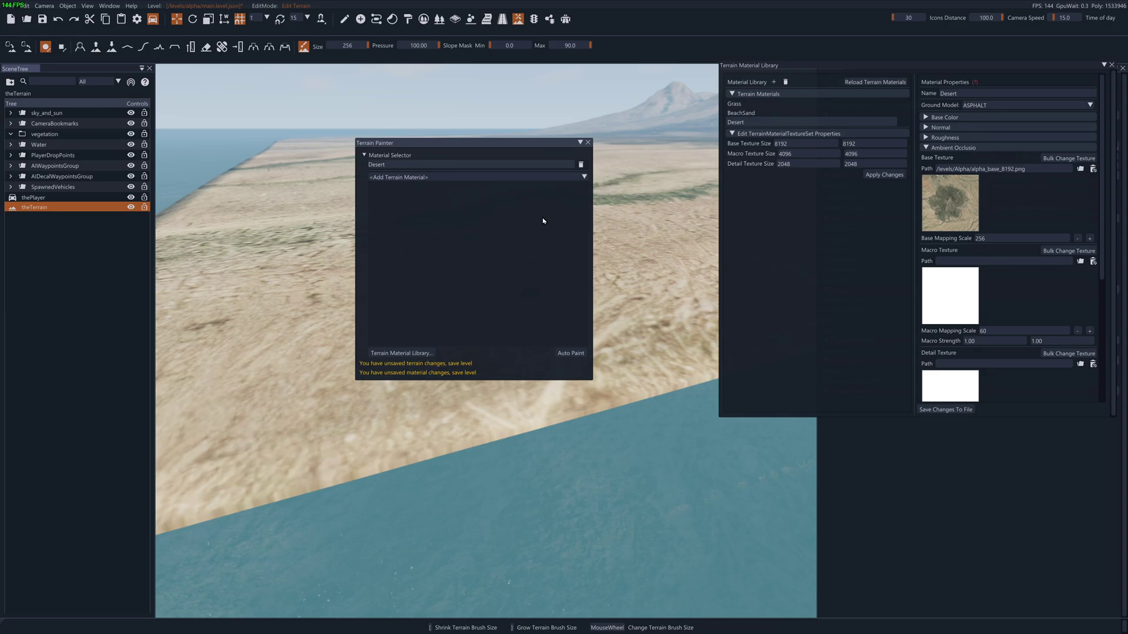
click(588, 143)
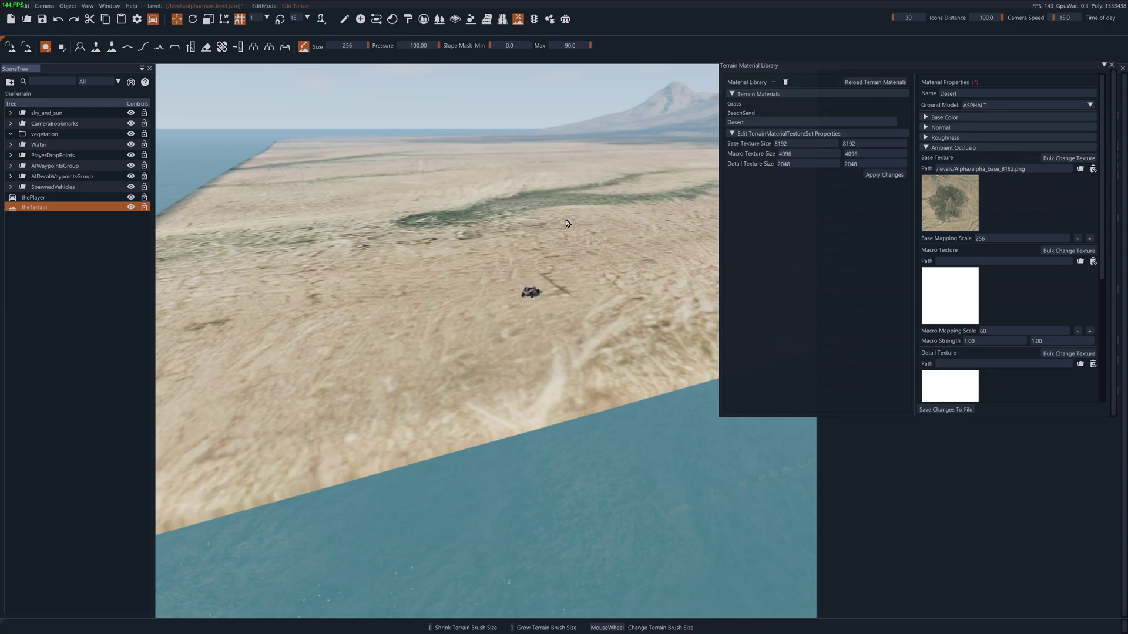
- Set the Desert material's Base Color base mapping scale to 512 and save the changes to file
key(s)
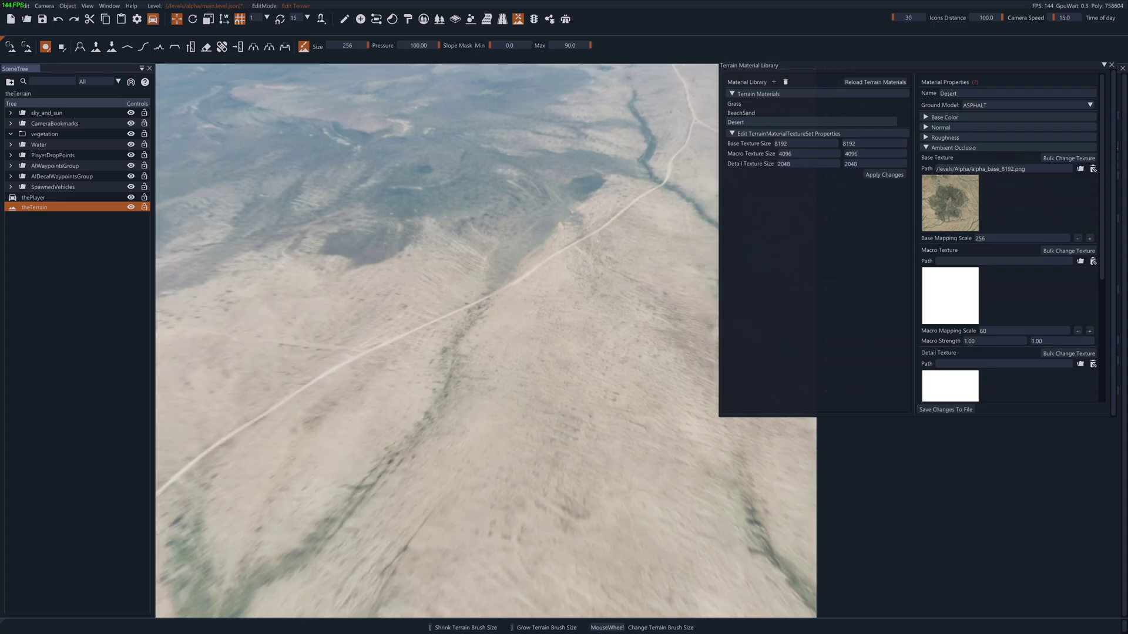
key(w)
key(w)
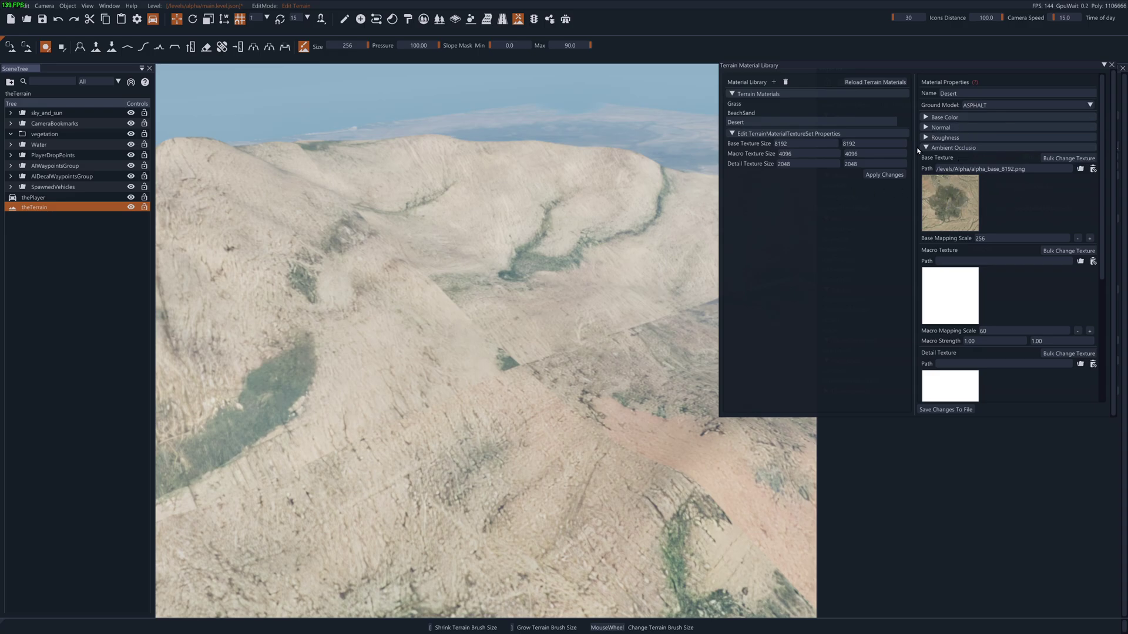
click(925, 148)
click(939, 118)
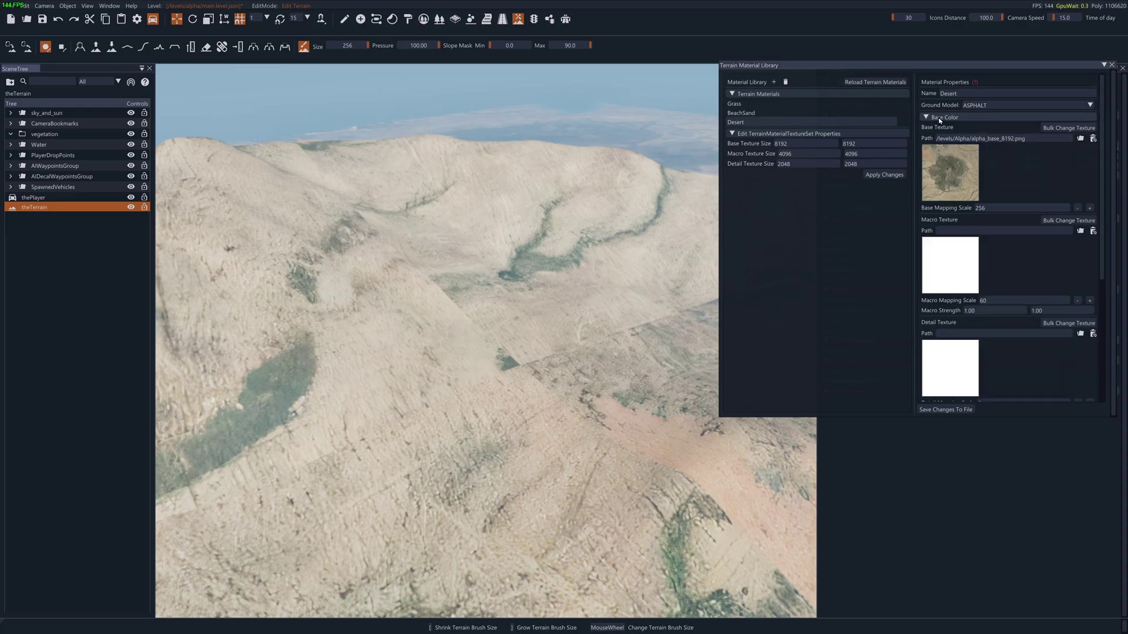
click(1002, 207)
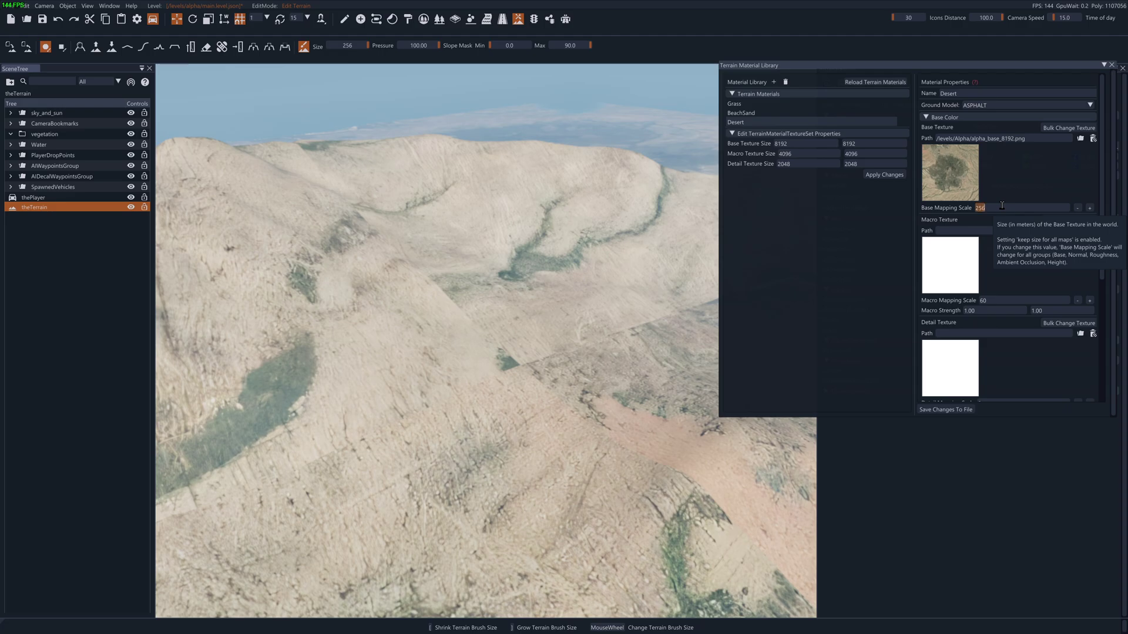
text(512)
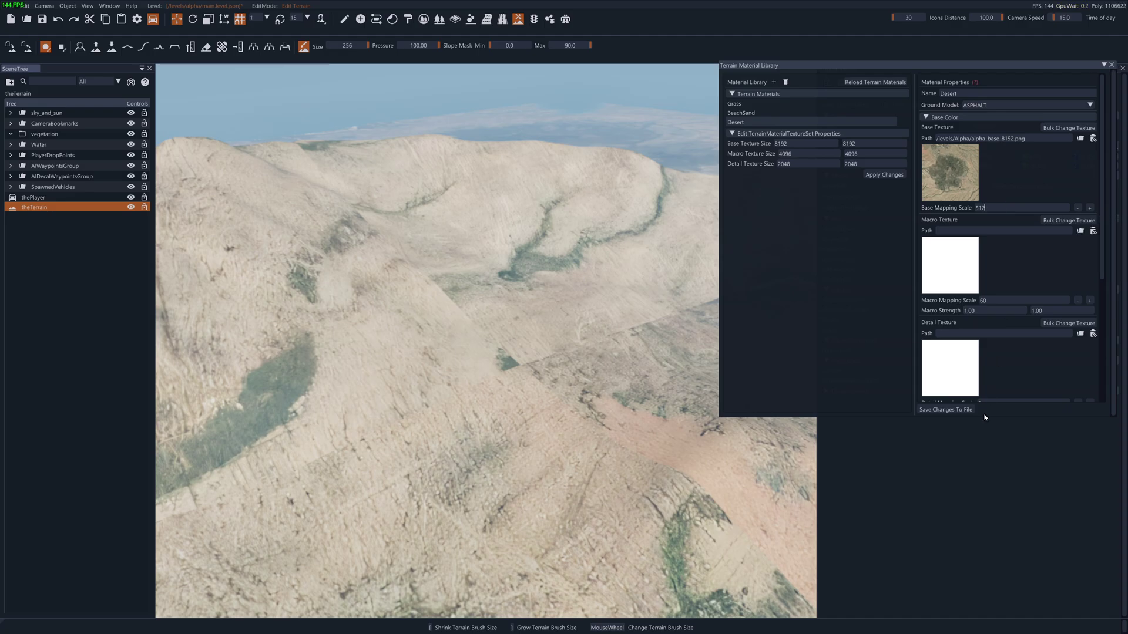
click(946, 409)
- Close the Terrain Material Library and set the fog density of theLevelInfo in the sky_and_sun group to 0
key(s)
right_drag(764, 430, 676, 453)
right_drag(893, 430, 893, 431)
right_drag(782, 215, 782, 215)
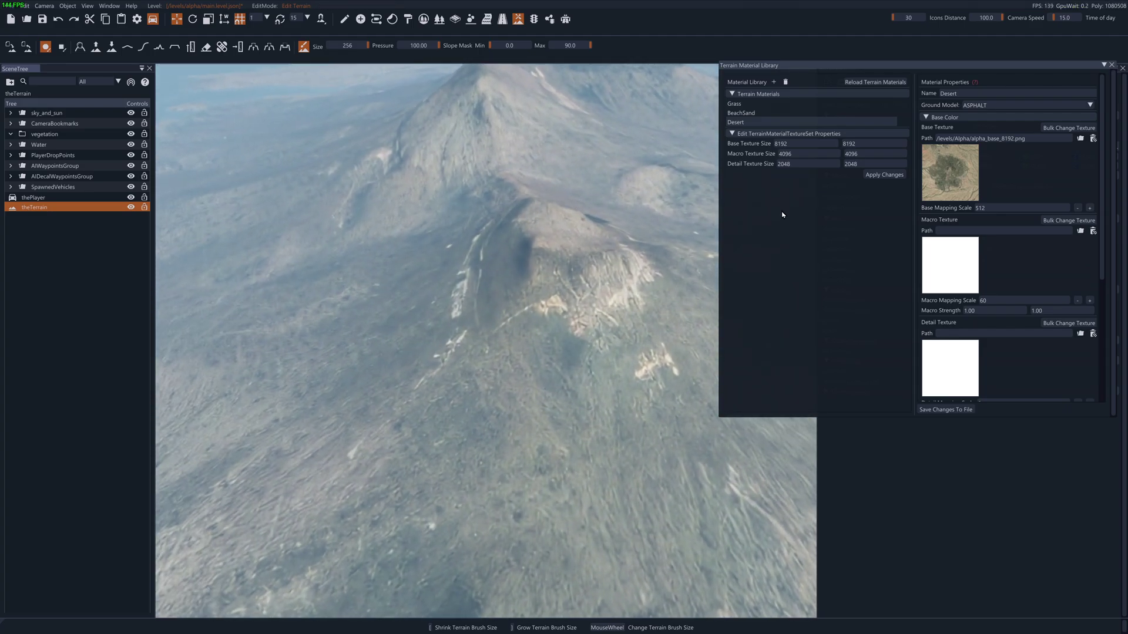
click(1112, 65)
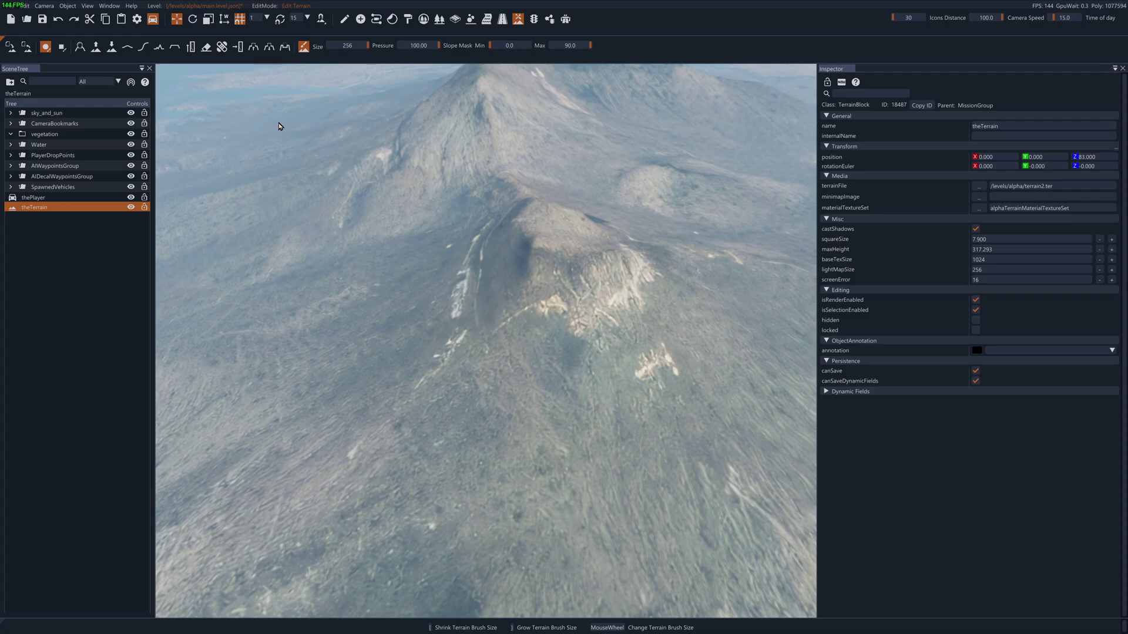
click(346, 19)
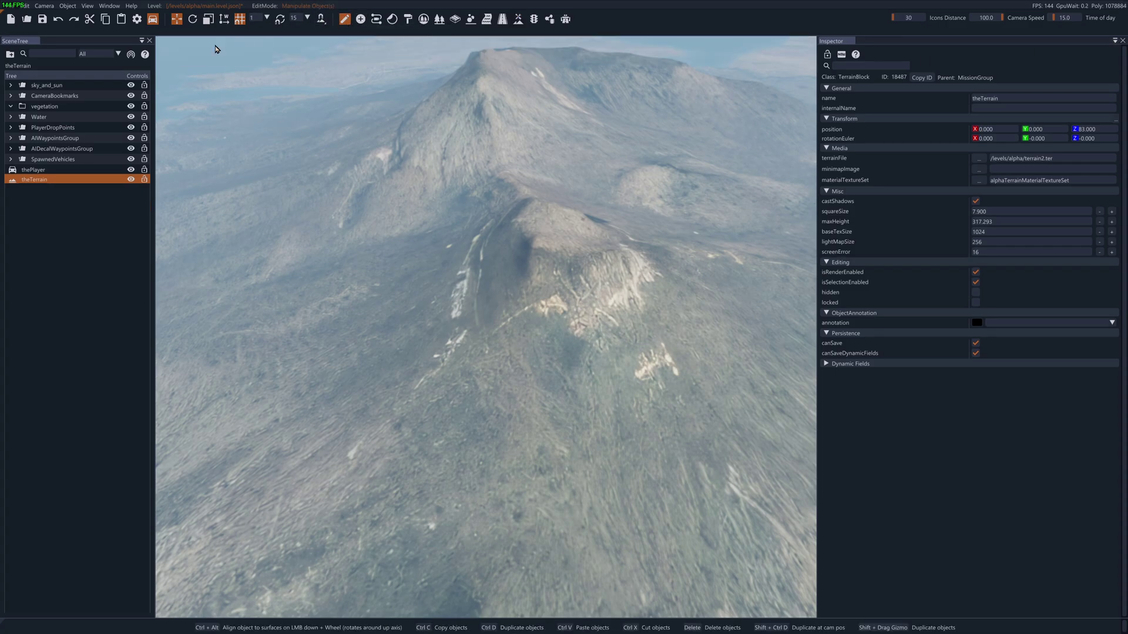
click(11, 85)
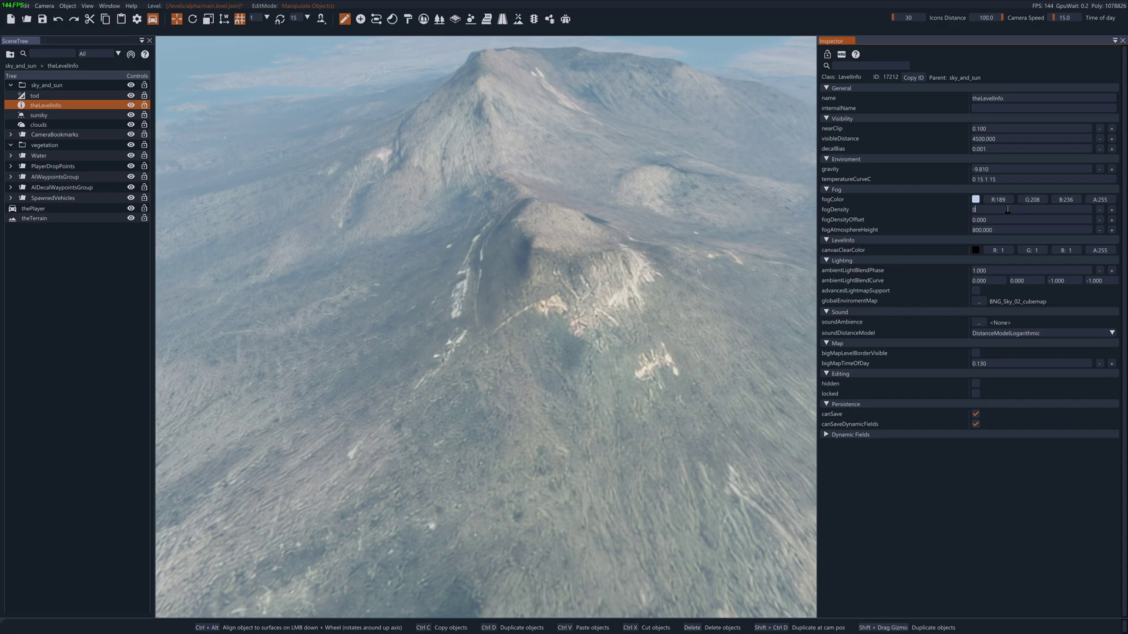
click(1022, 220)
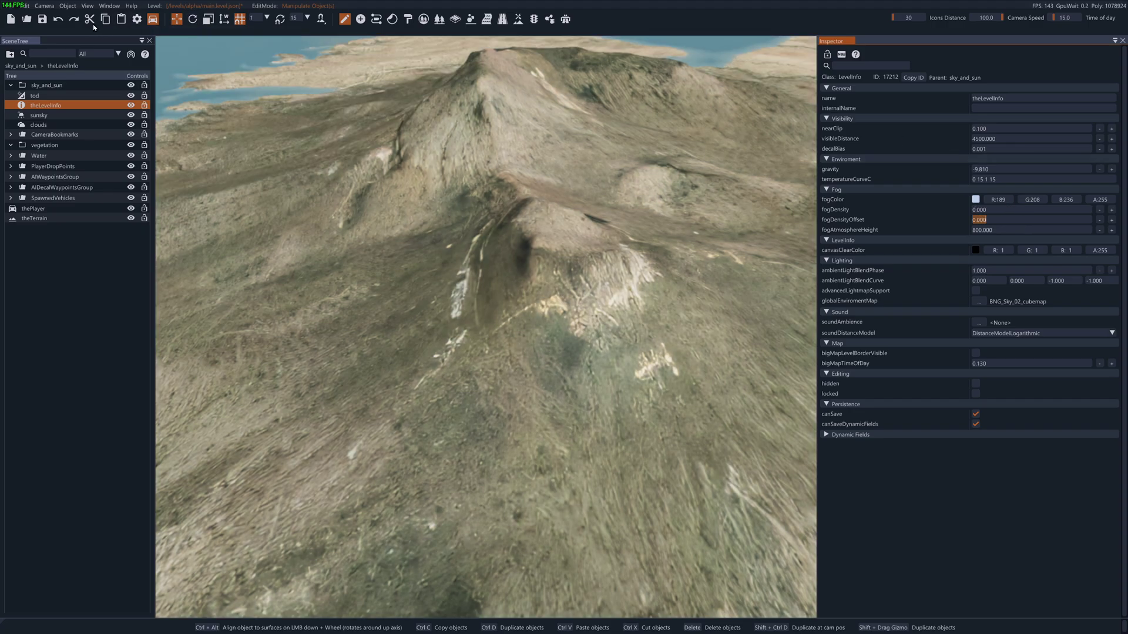
- Fly around the terrain to inspect the Desert texture on the coast, plains and mountains, from above and near the ground
right_drag(486, 327, 411, 171)
key(s)
key(w)
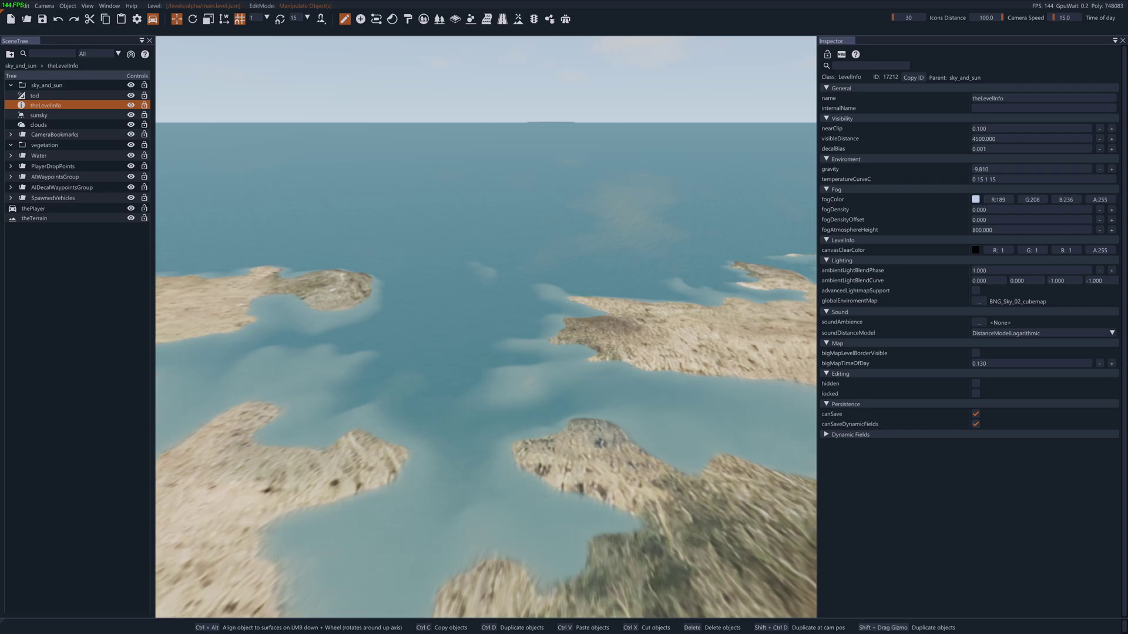
key(w)
right_drag(486, 327, 482, 176)
key(s)
key(w)
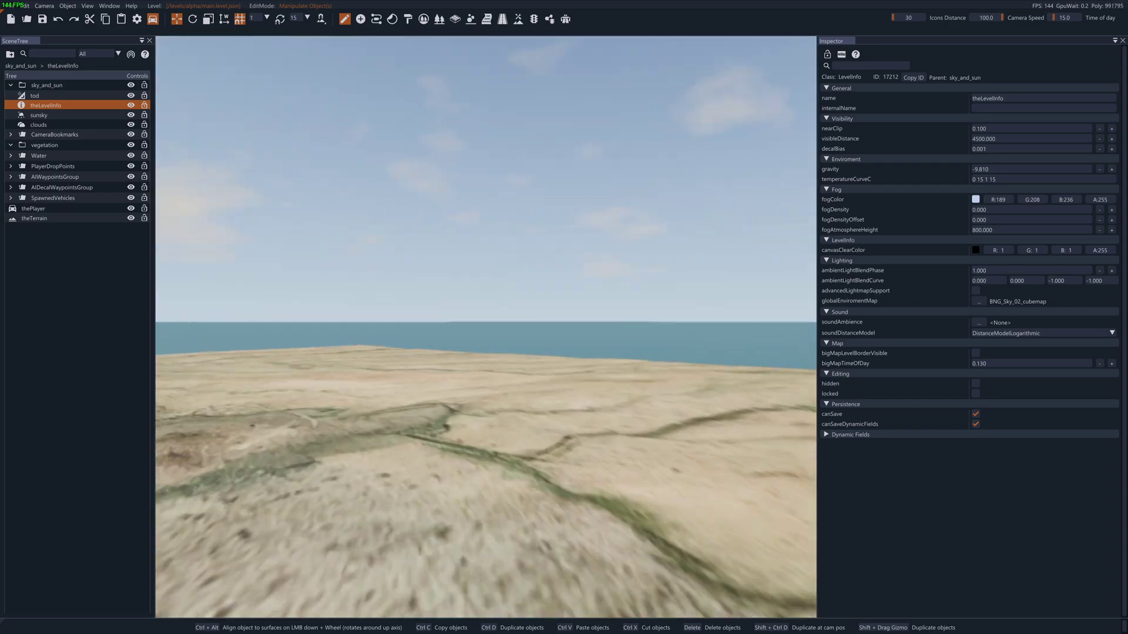
key(w)
right_drag(486, 326, 473, 261)
key(w)
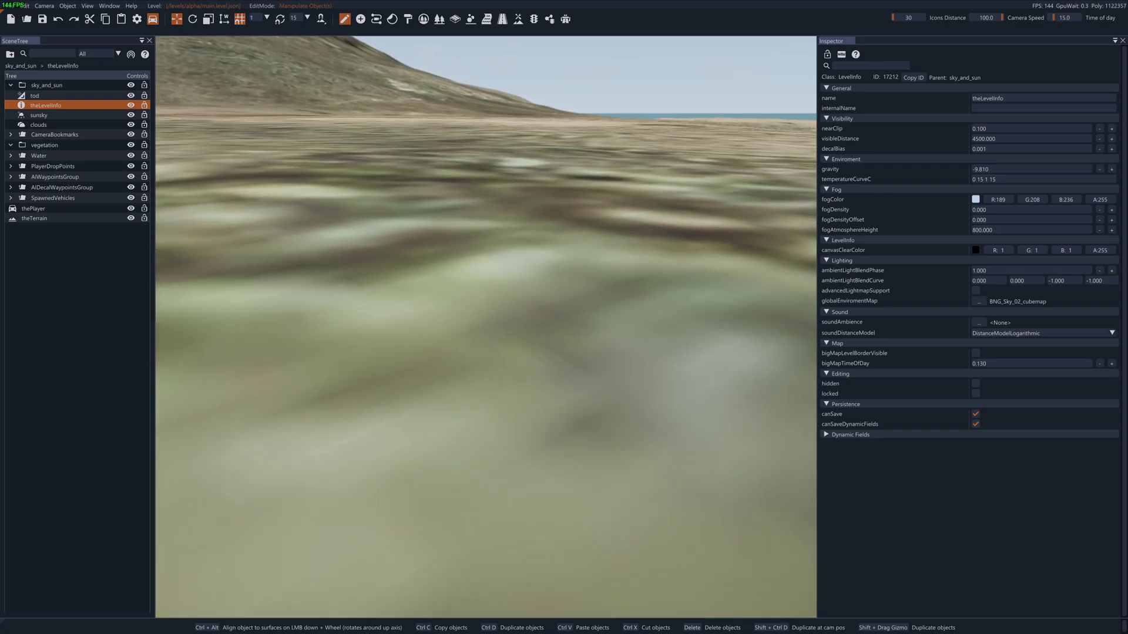
key(s)
right_drag(485, 326, 411, 326)
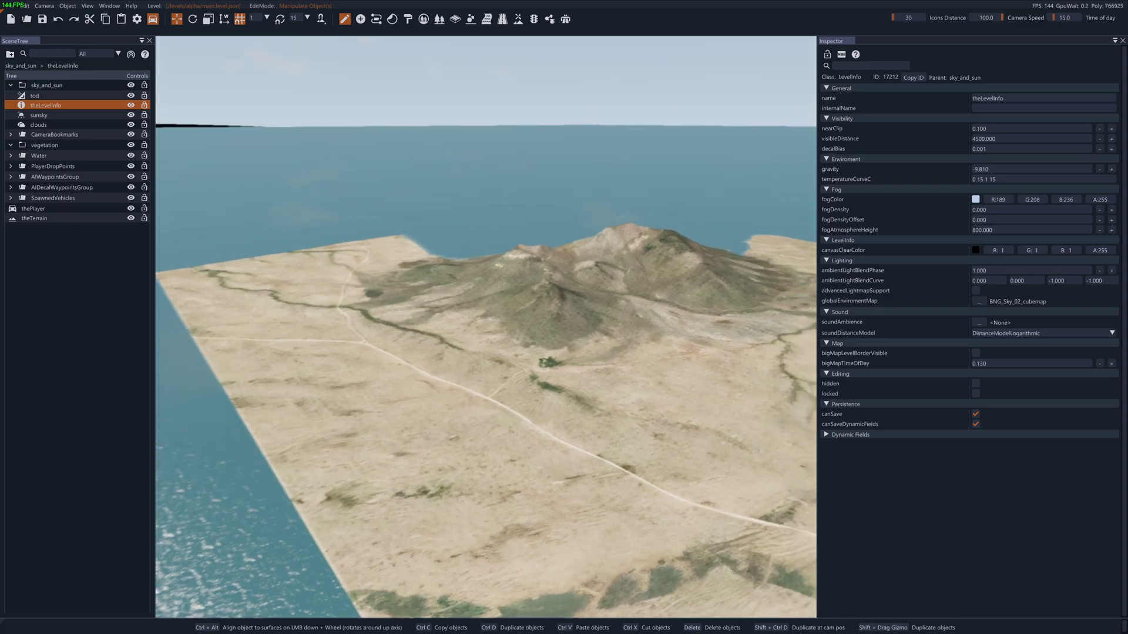
right_drag(486, 327, 420, 270)
key(w)
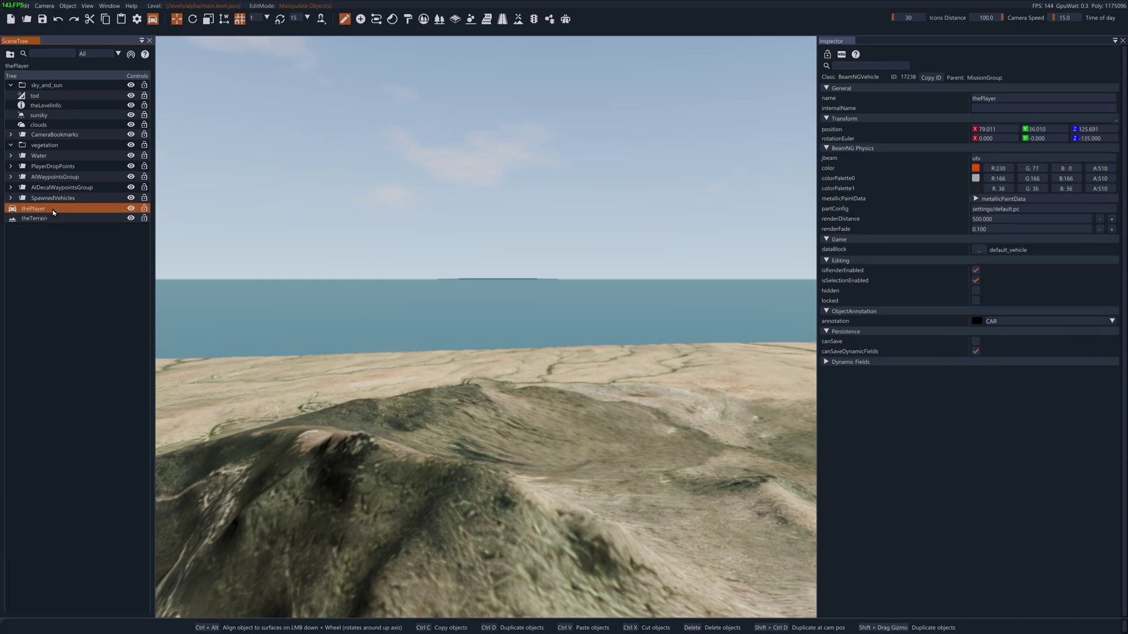
- Save the level with the view at thePlayer vehicle and leave the editor for the driving view
right_drag(486, 327, 508, 340)
key(d)
key(w)
key(w)
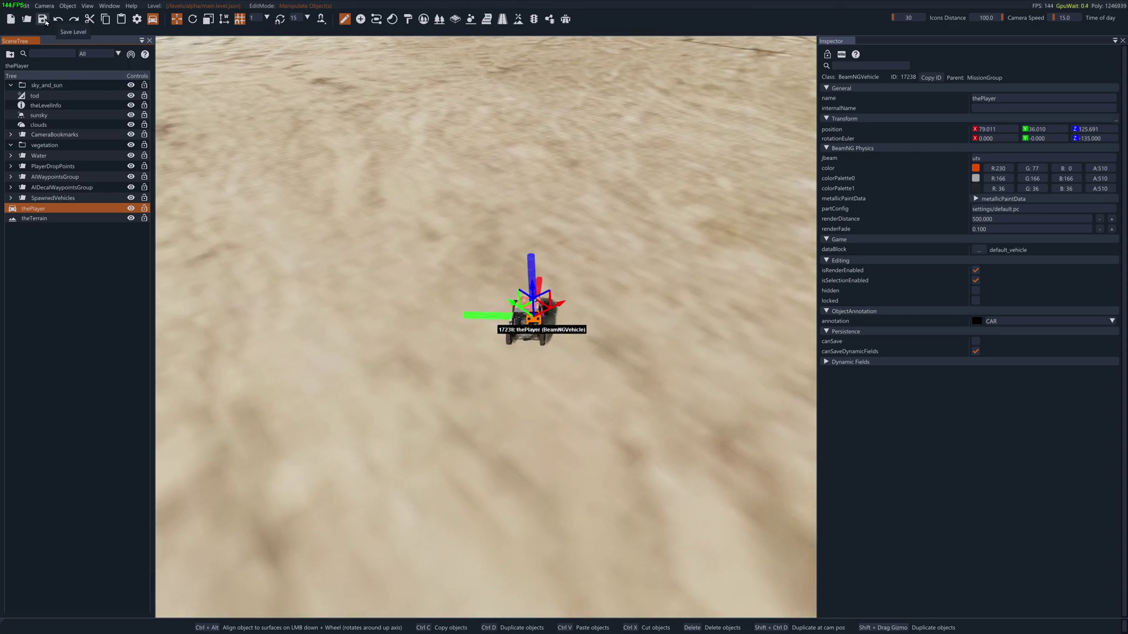
key(F11)
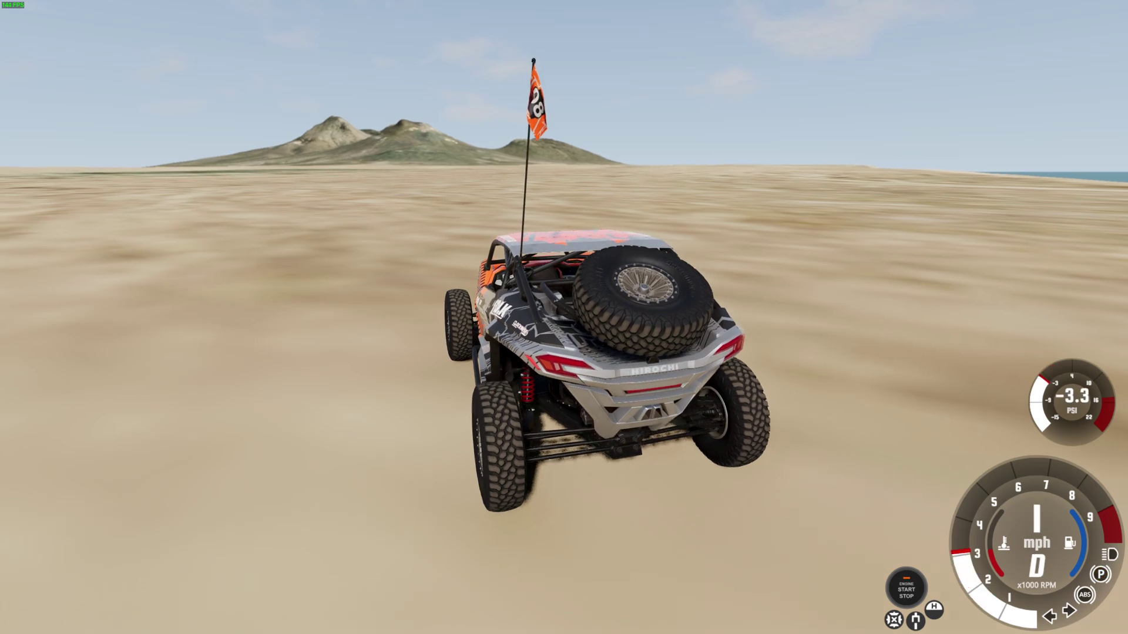
- Test-drive the off-road vehicle across the desert plain and along the mountain slopes to check the textured terrain
key(Up)
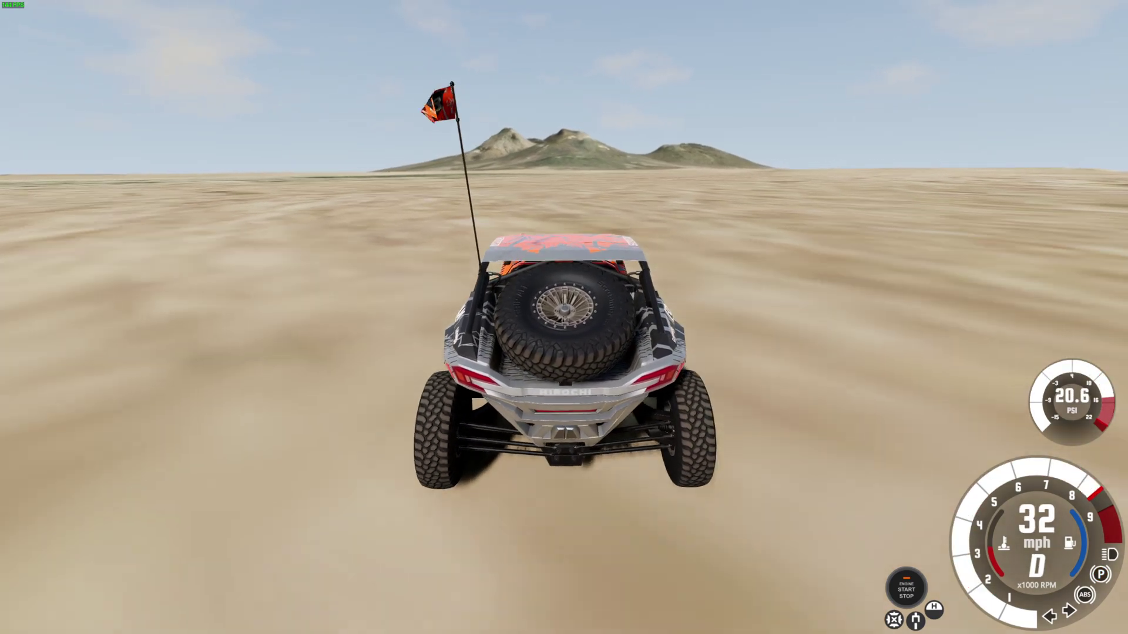
key(XF86AudioLowerVolume)
key(XF86AudioLowerVolume)
key(XF86AudioLowerVolume)
key(XF86AudioLowerVolume)
key(XF86AudioLowerVolume)
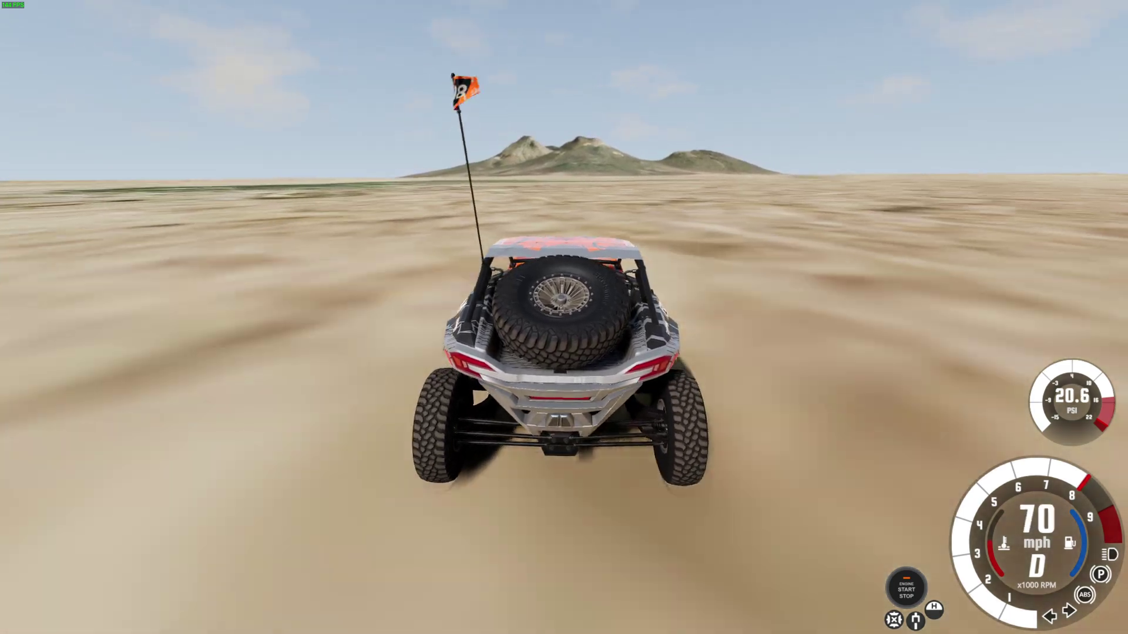
key(Right)
key(Left)
key(Right)
key(Left)
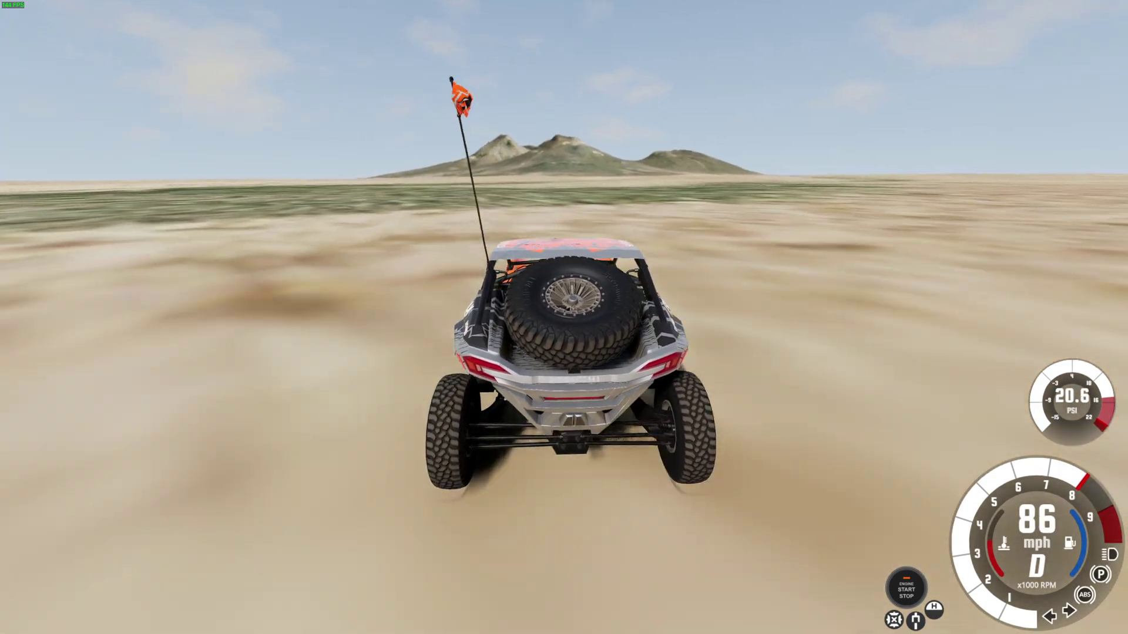
key(Right)
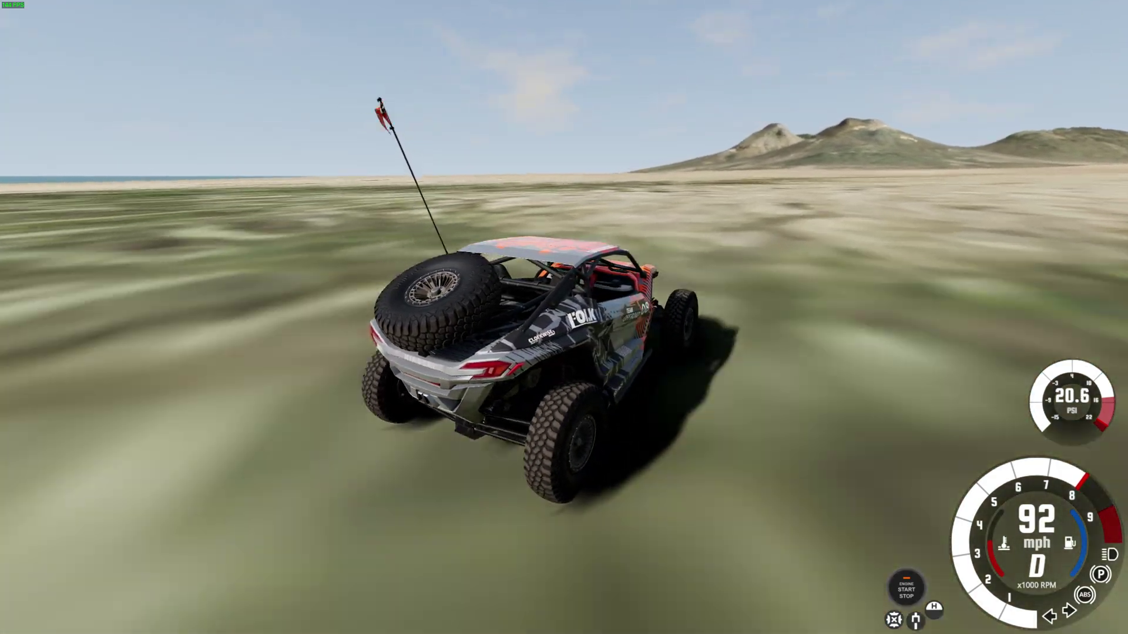
key(Left)
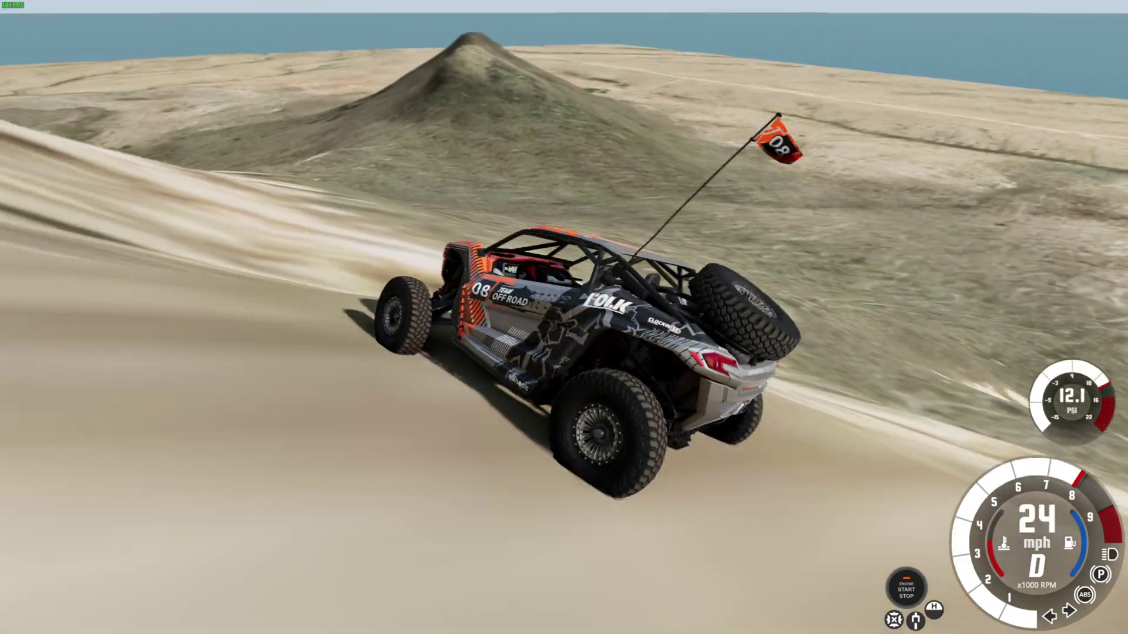
key(Down)
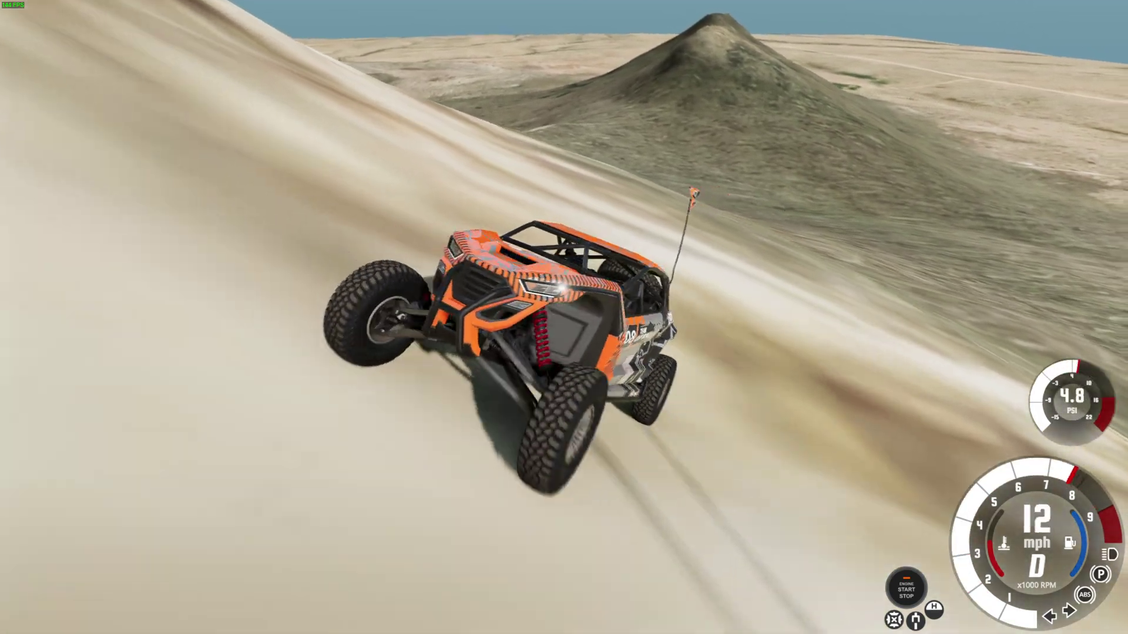
key(Down)
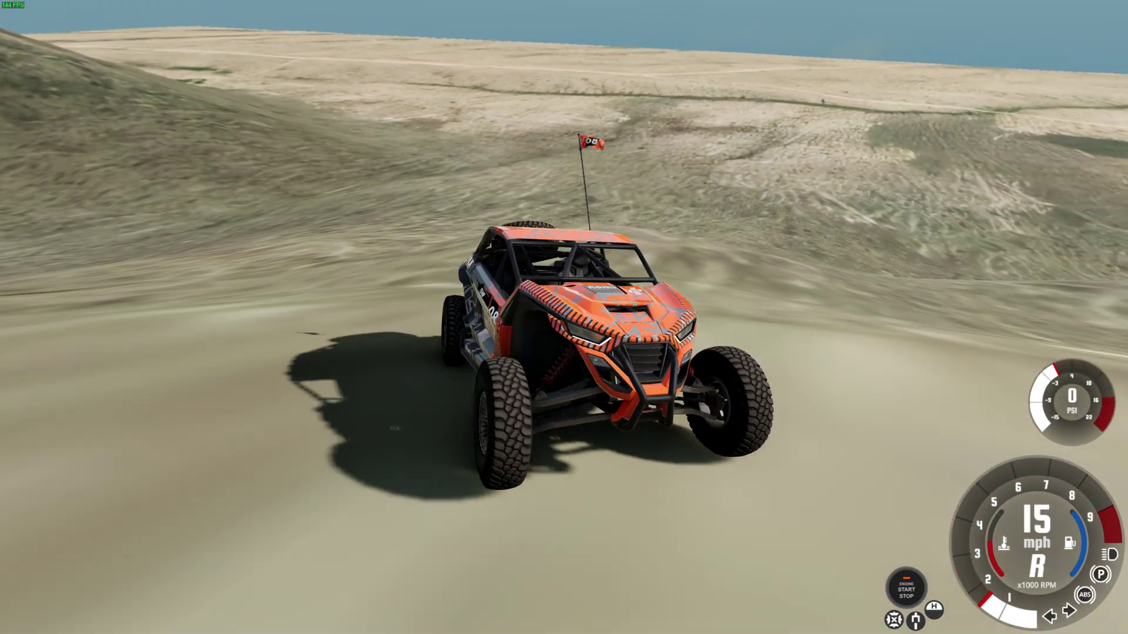
- Finish the drive, reopen the level editor, and place the player vehicle at the camera above the mountain ridge
key(Up)
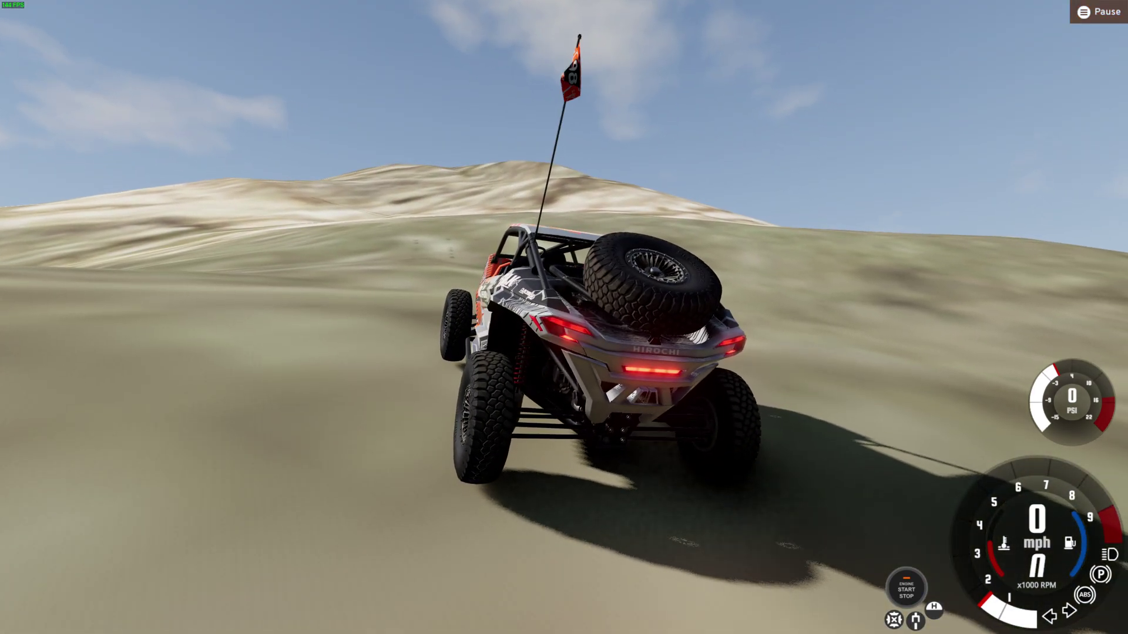
key(F11)
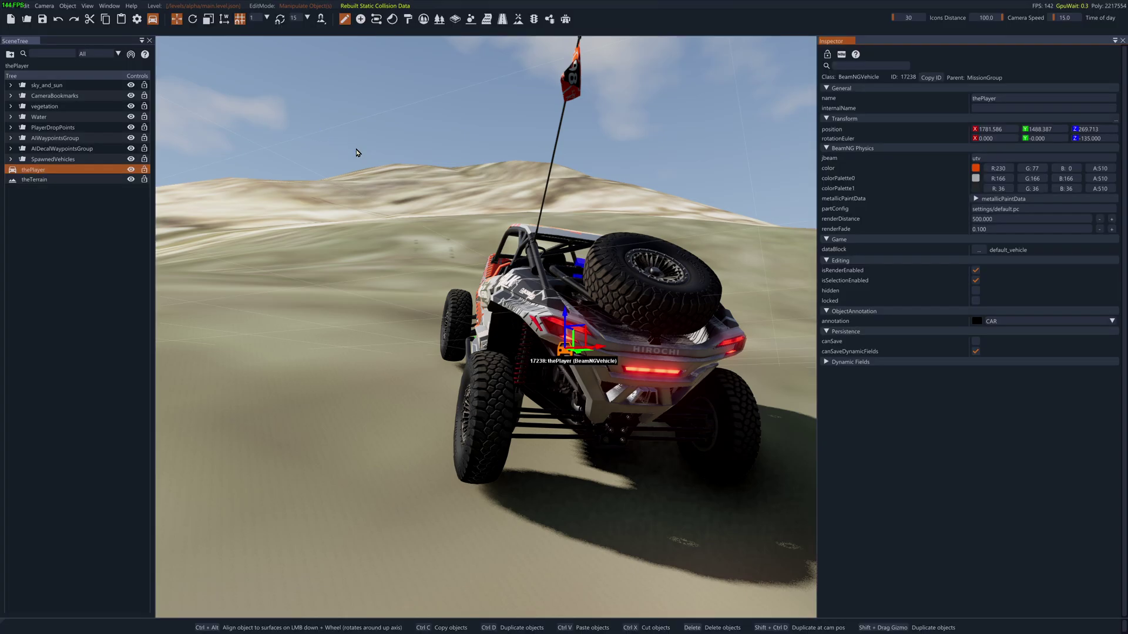
key(s)
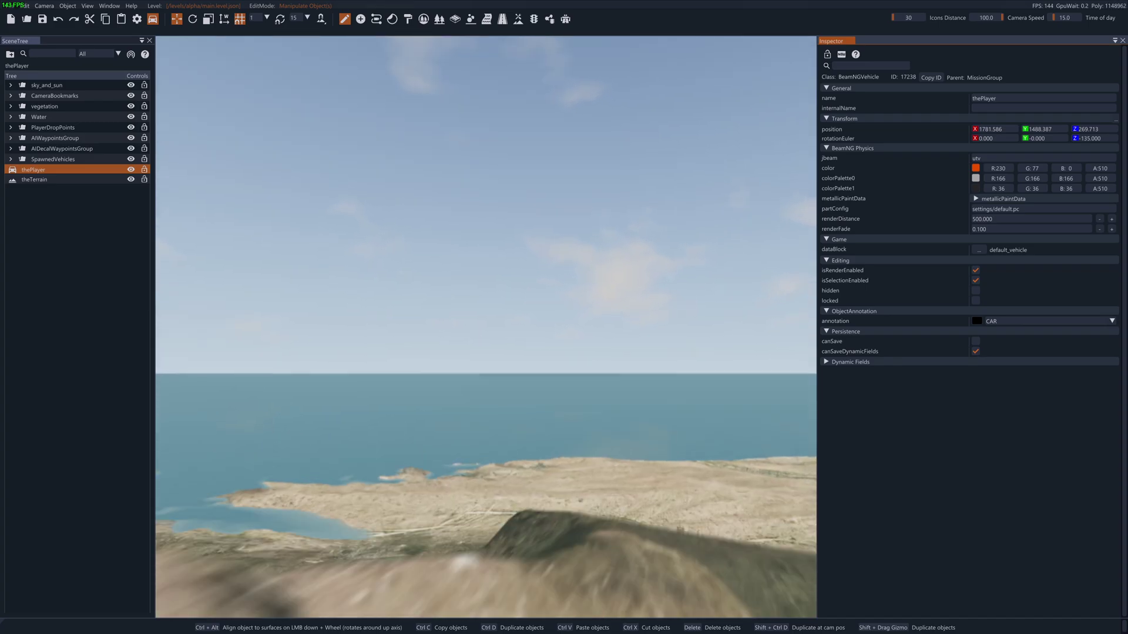
right_drag(485, 327, 664, 258)
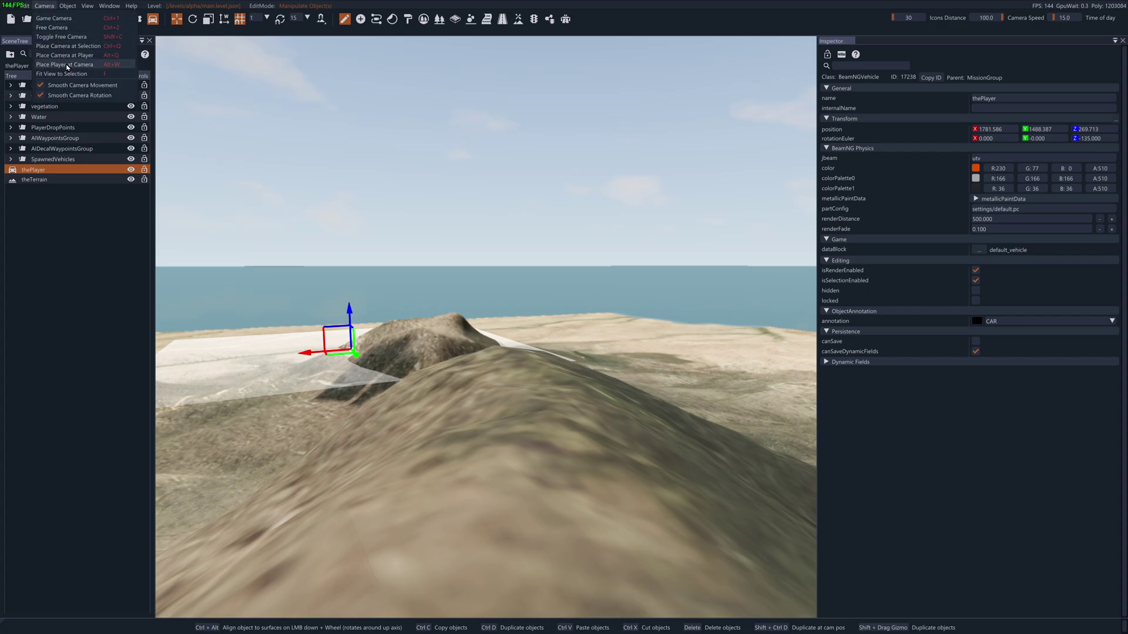
click(64, 65)
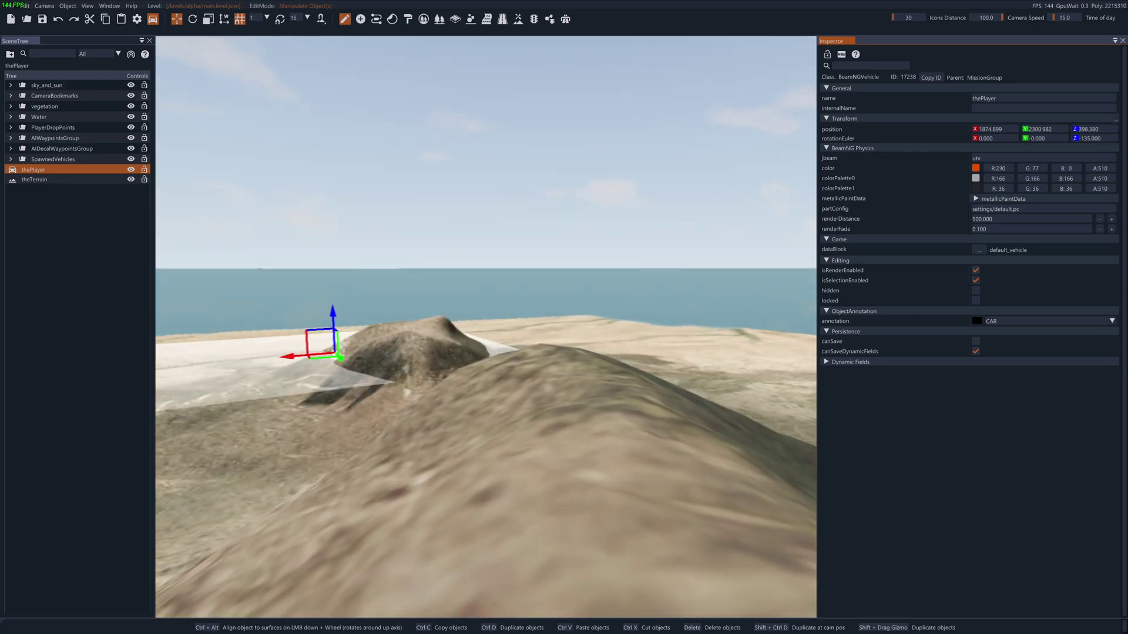
- Lower thePlayer to a Z position of 391 just above the ridge, check its placement, and return to the driving view
key(s)
right_drag(486, 326, 617, 323)
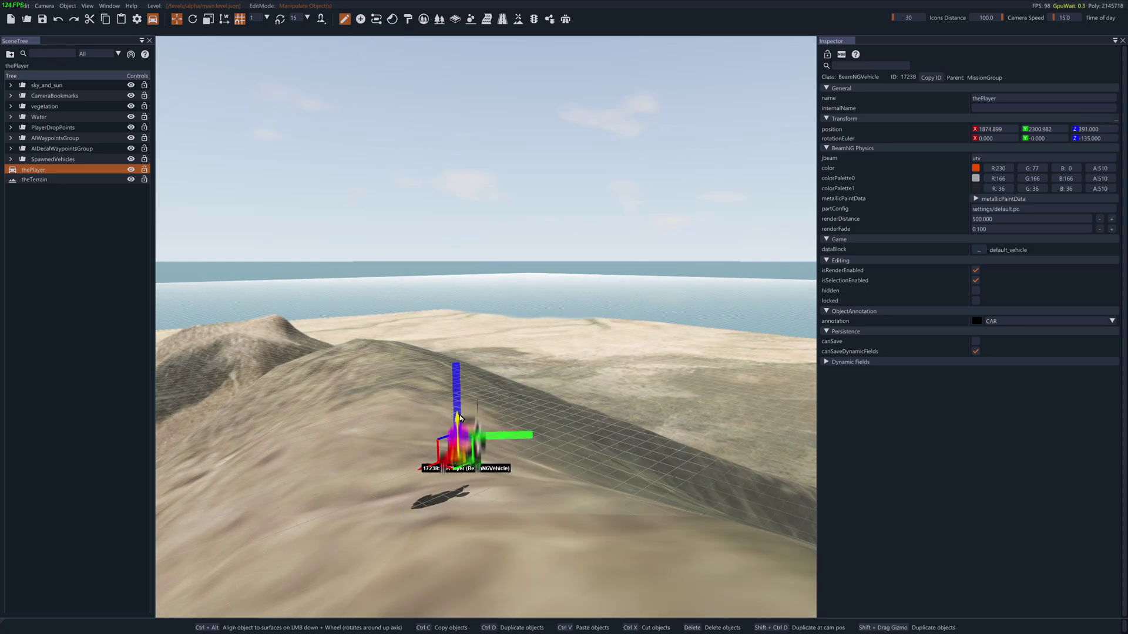
key(w)
key(d)
right_drag(468, 424, 159, 505)
key(s)
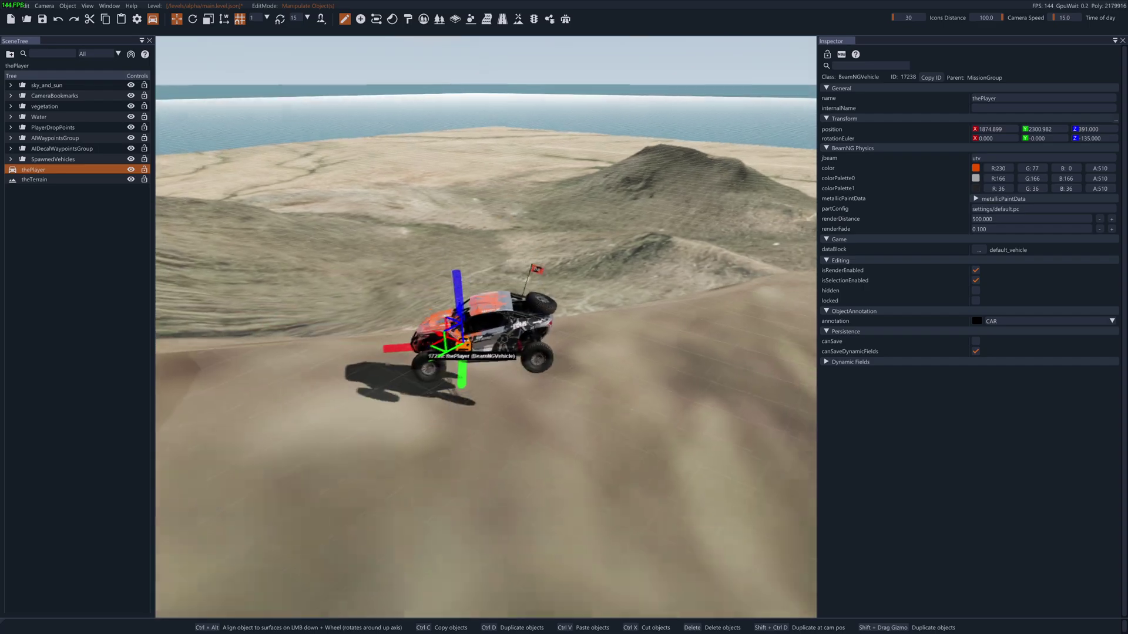
key(F11)
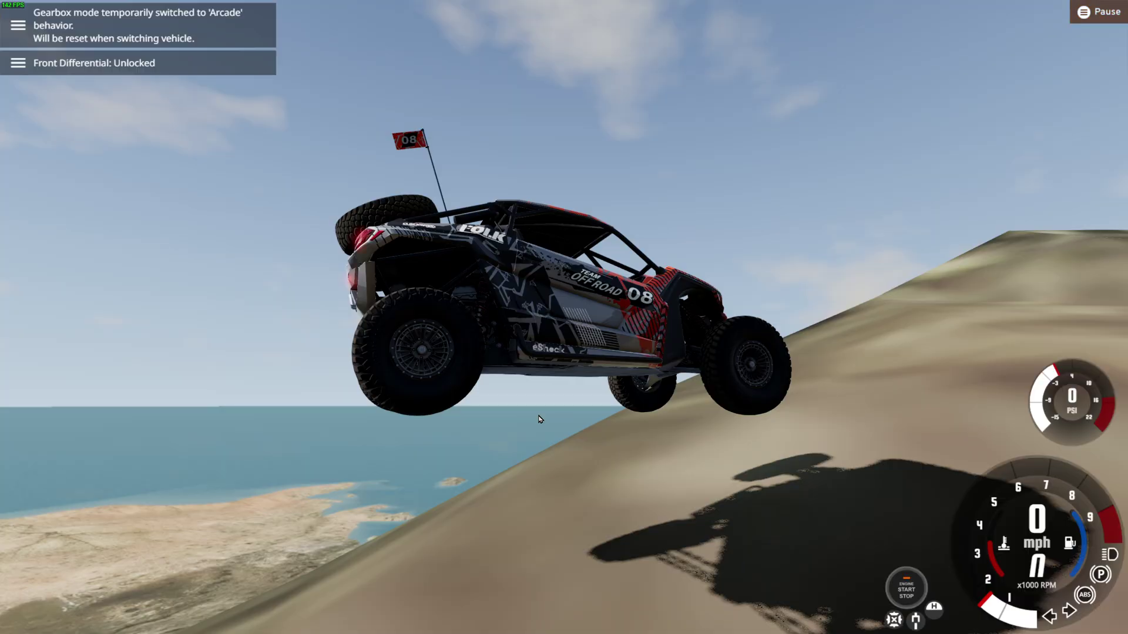
- Test-drive the off-road vehicle along the mountain ridge, over its crest and down the slope
key(w)
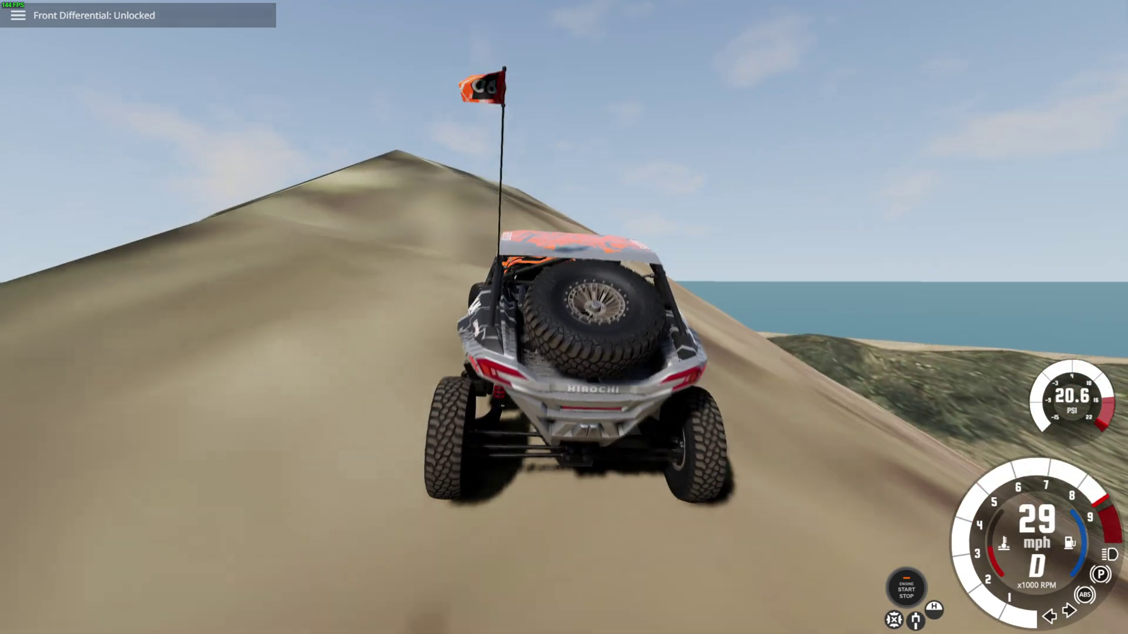
key(w)
key(w)
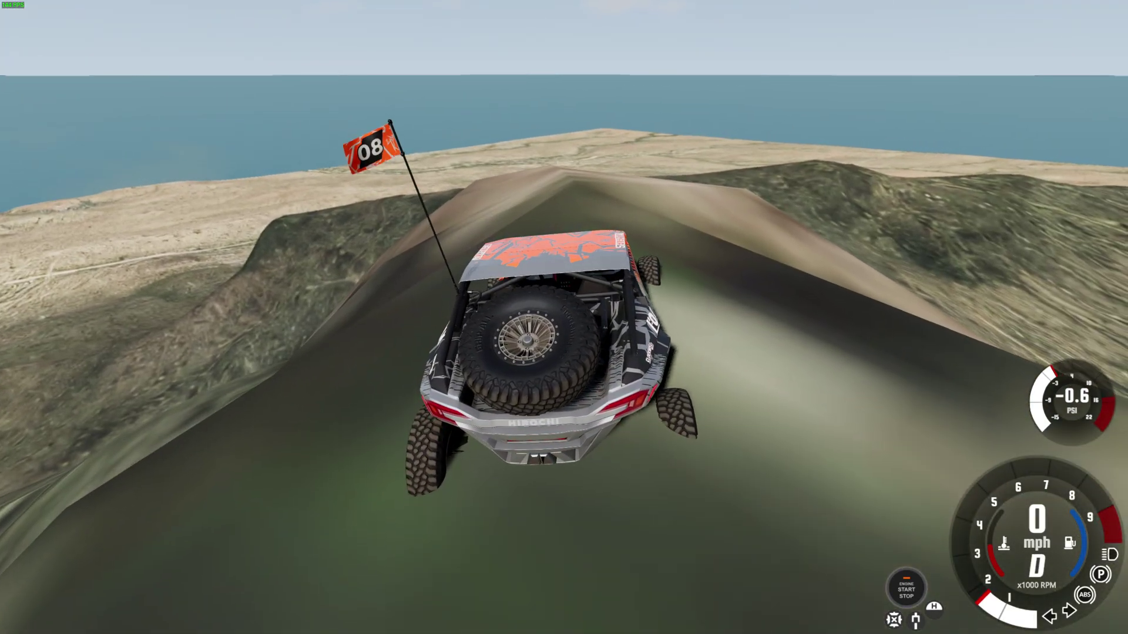
key(Up)
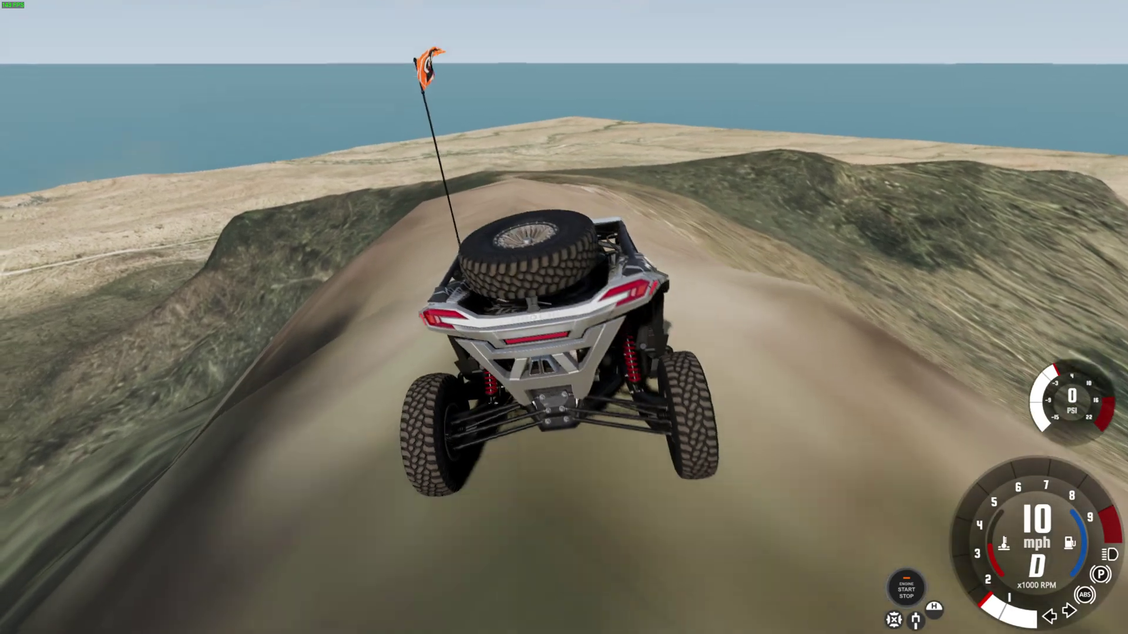
key(Up)
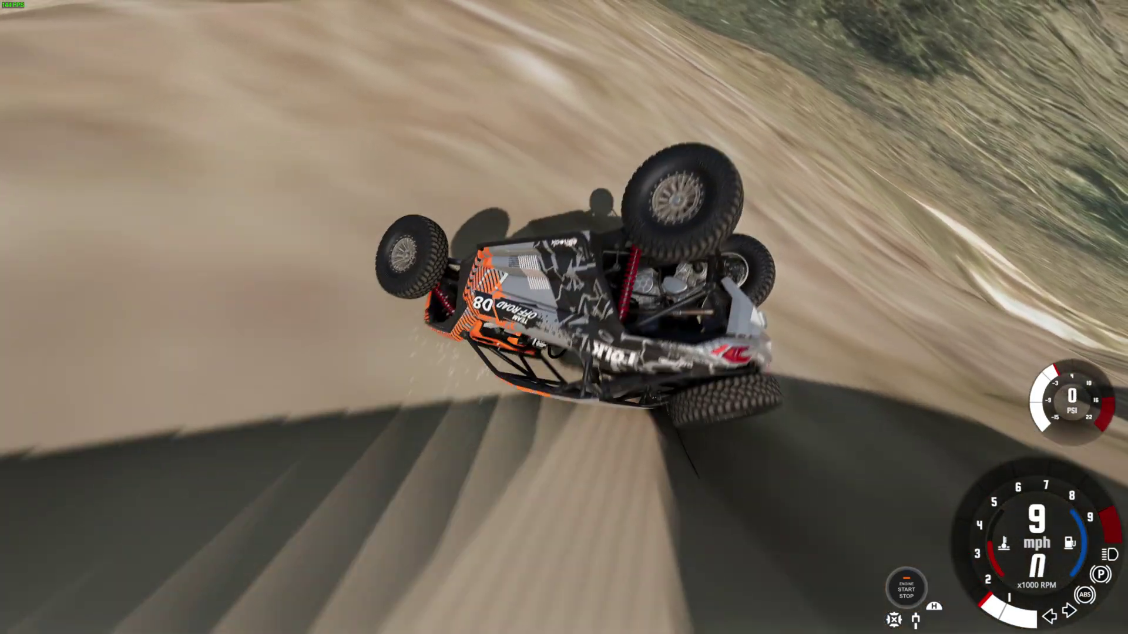
key(Down)
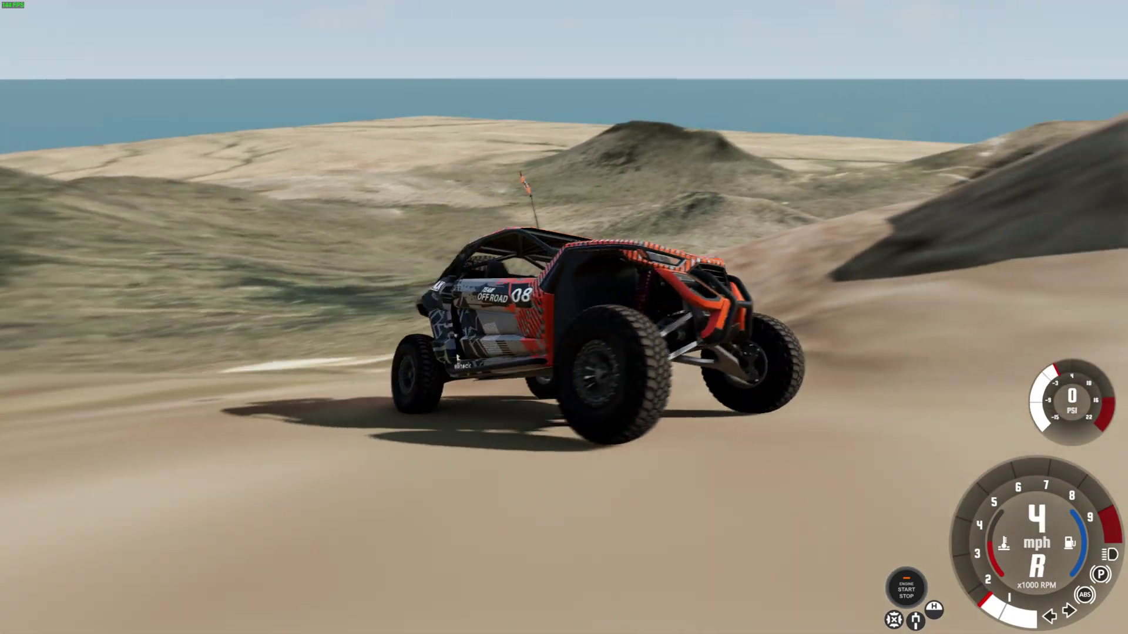
- Drive the vehicle up the steep sandy slope with a turn, and inspect it from the side and close up
right_drag(457, 356, 617, 311)
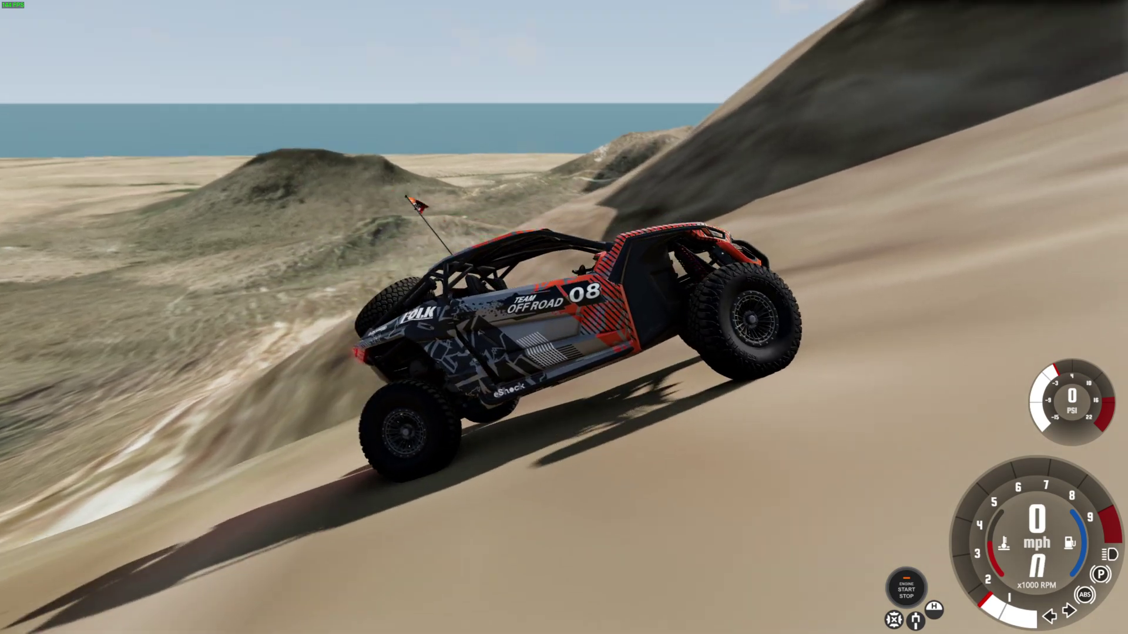
key(Up)
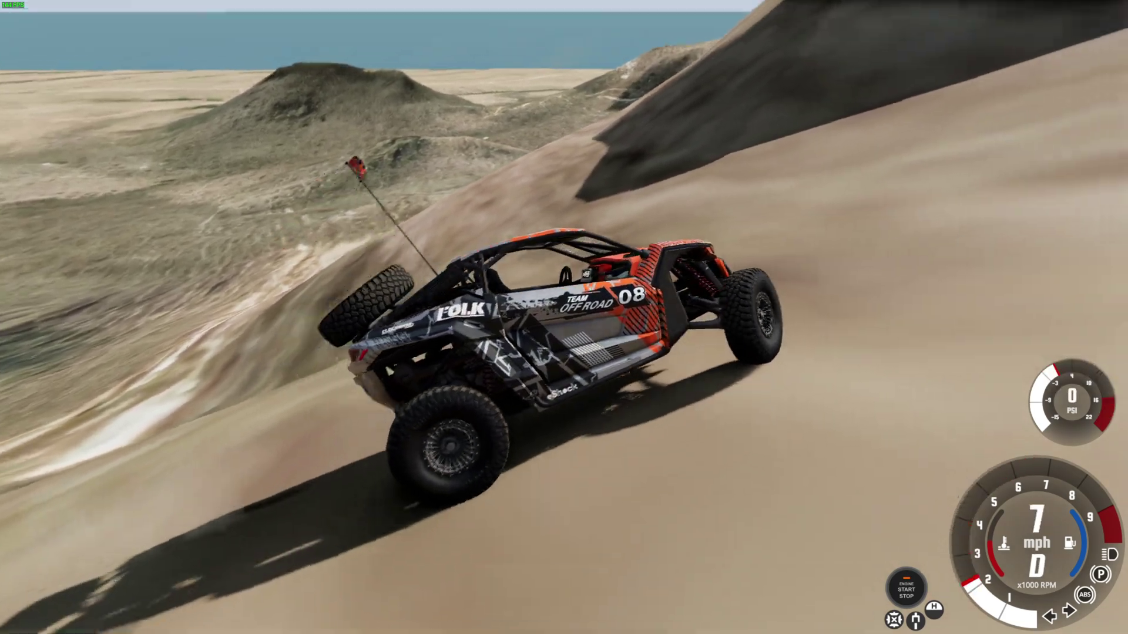
key(Left)
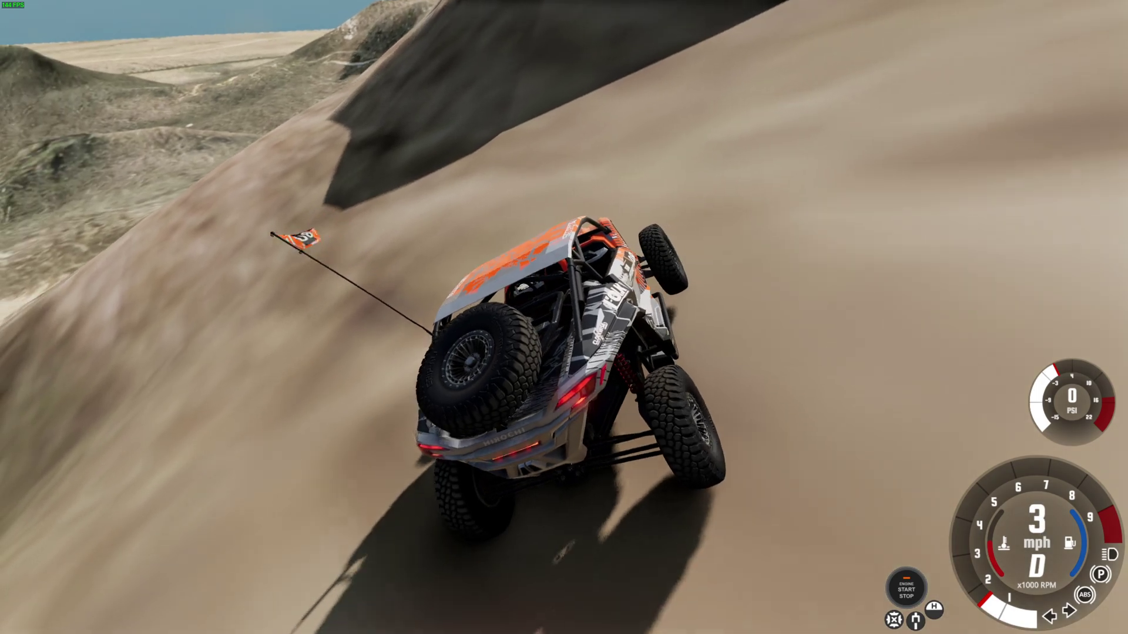
key(KP_6)
key(KP_2)
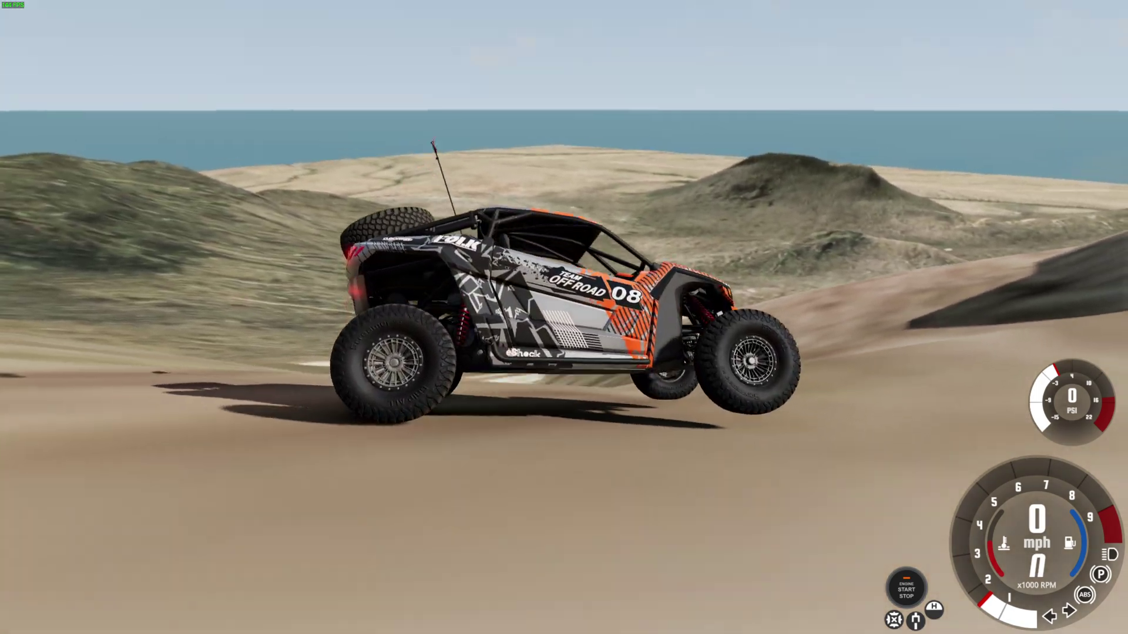
key(KP_9)
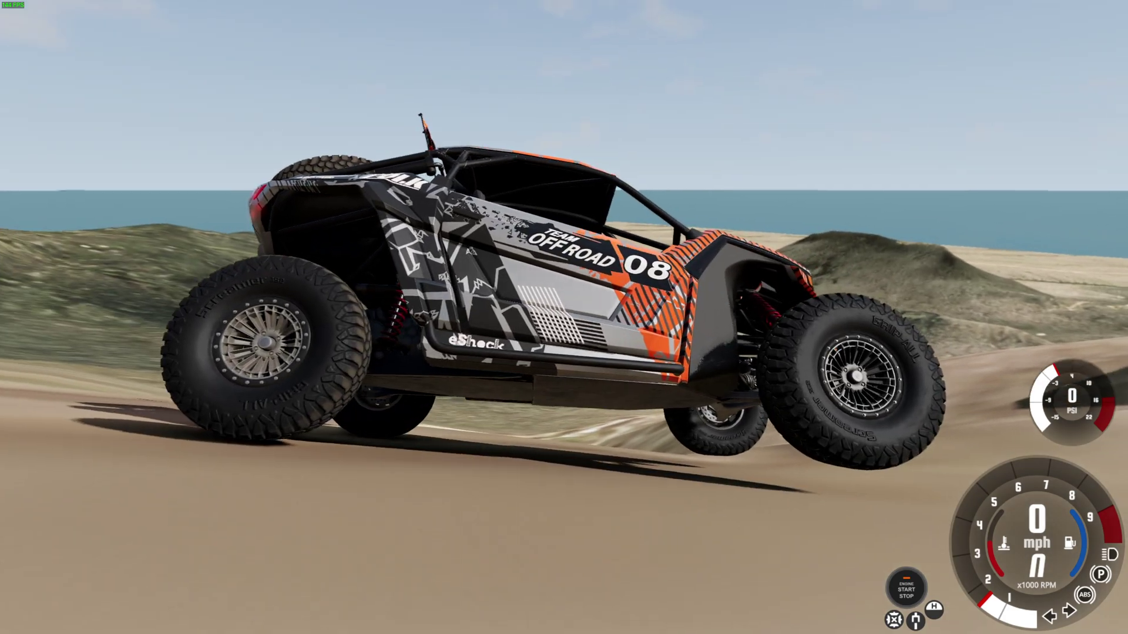